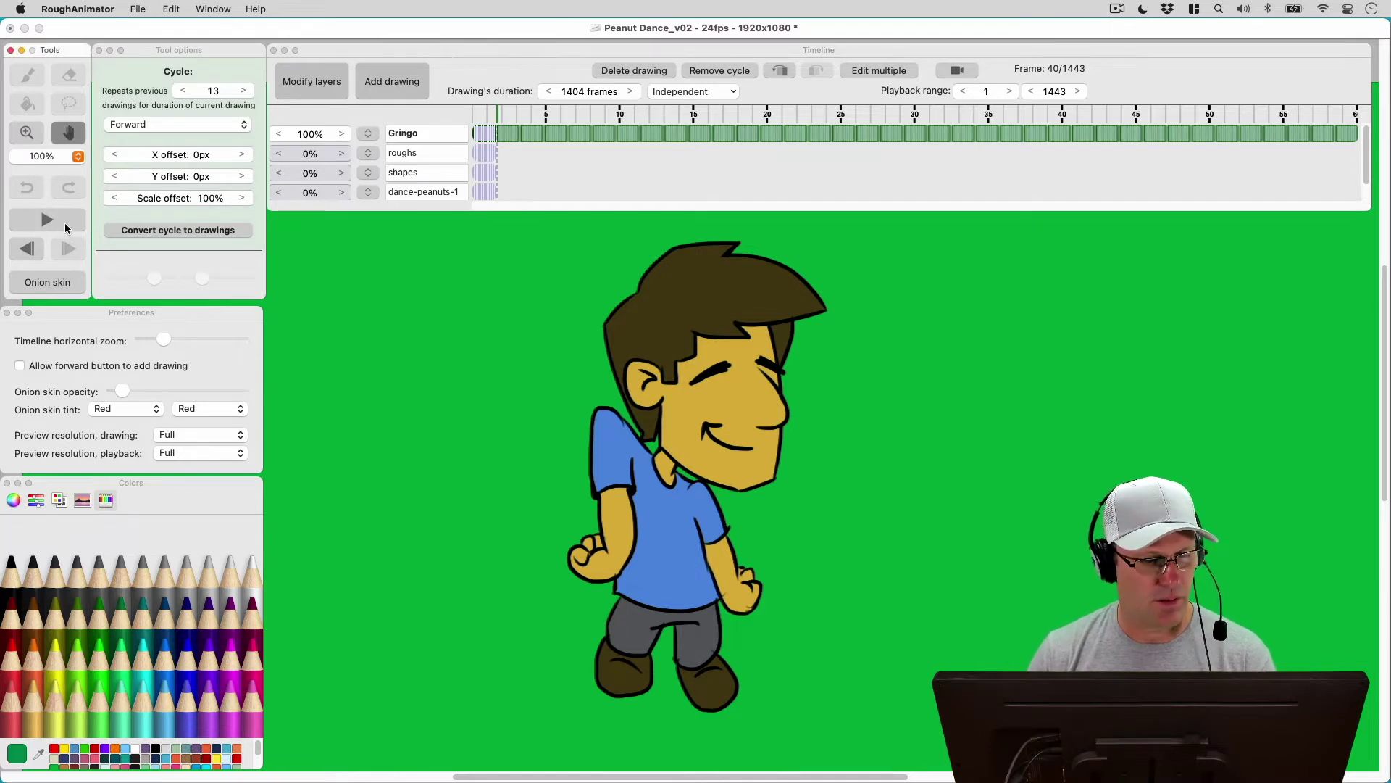
# Play and stop the Gringo dance loop, then widen the timeline cells around frame 18.
pyautogui.click(46, 220)
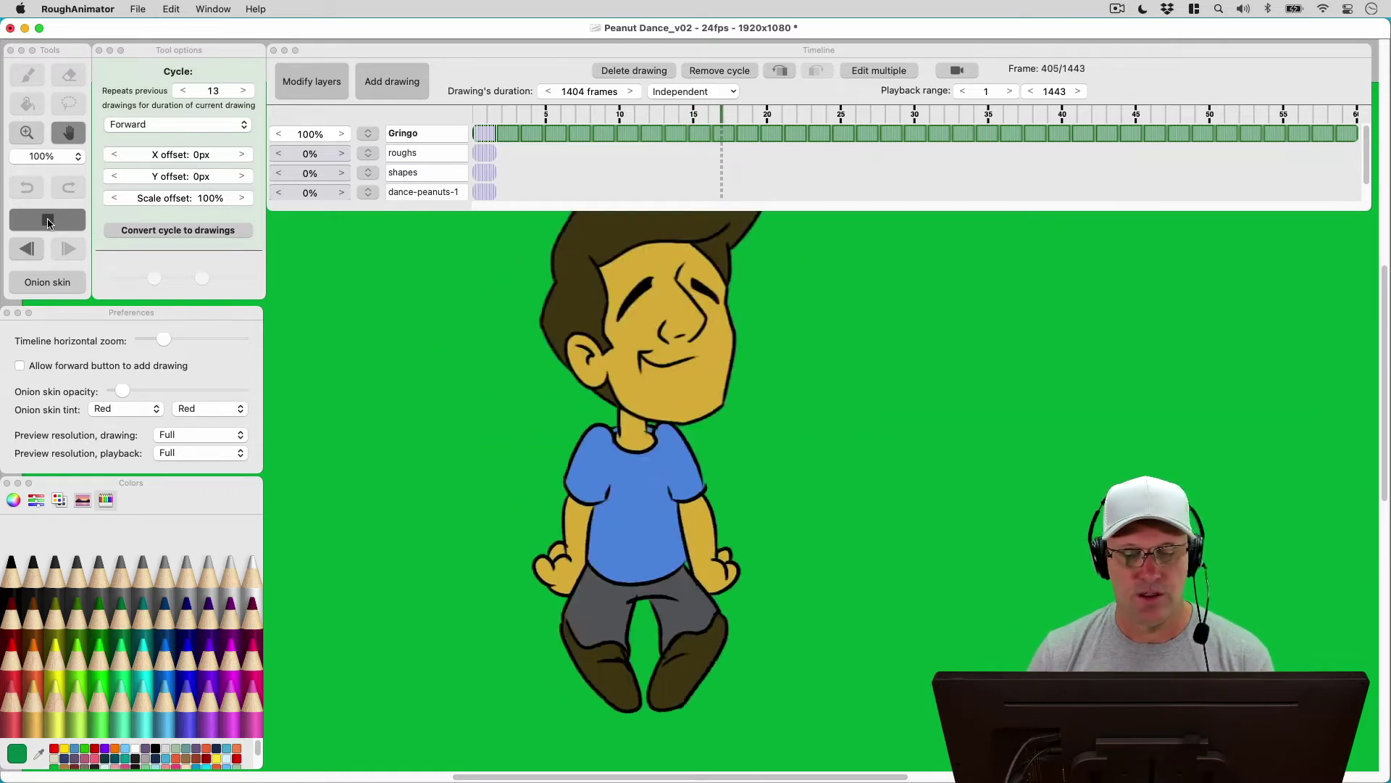
pyautogui.click(48, 221)
pyautogui.click(570, 159)
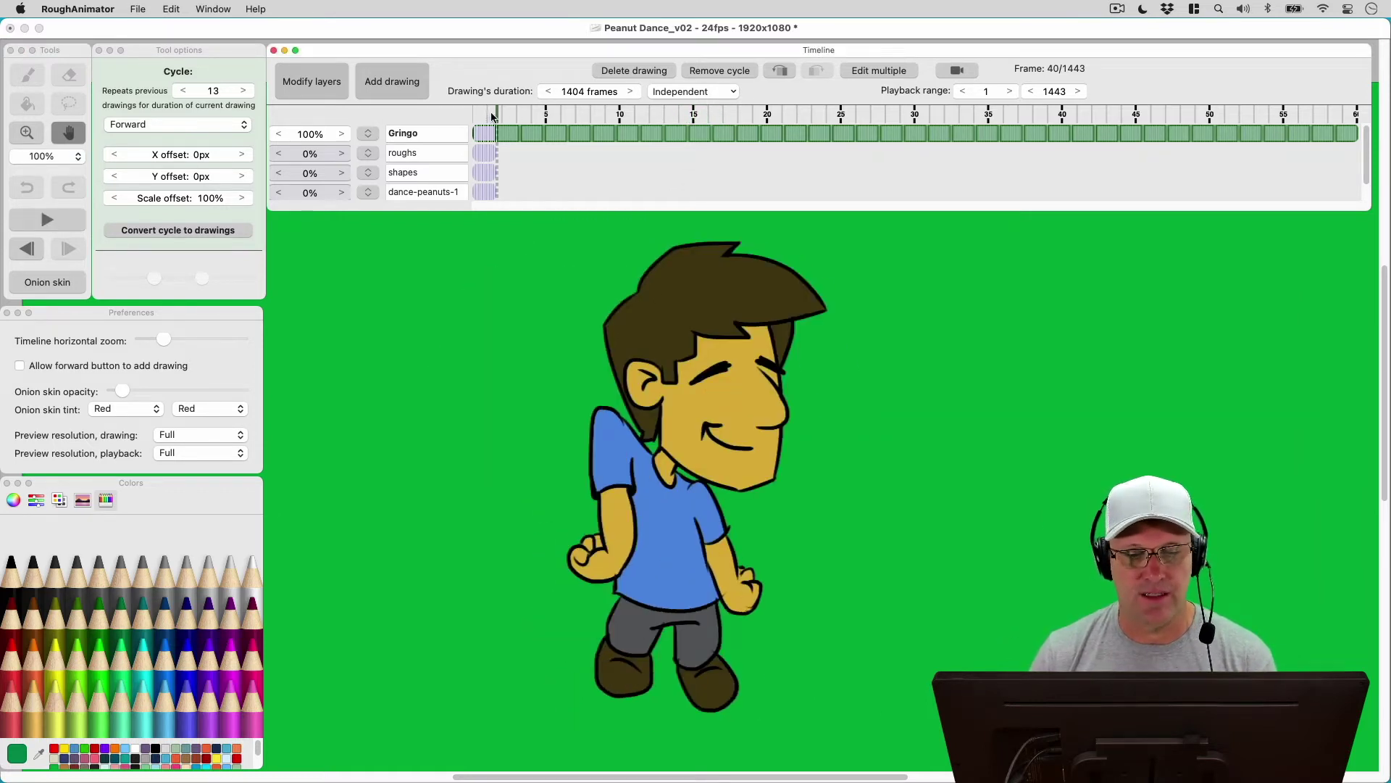
pyautogui.click(493, 118)
pyautogui.moveTo(164, 341); pyautogui.dragTo(223, 339)
# Step through the Gringo dance drawings one by one, starting from frame 1.
pyautogui.click(558, 159)
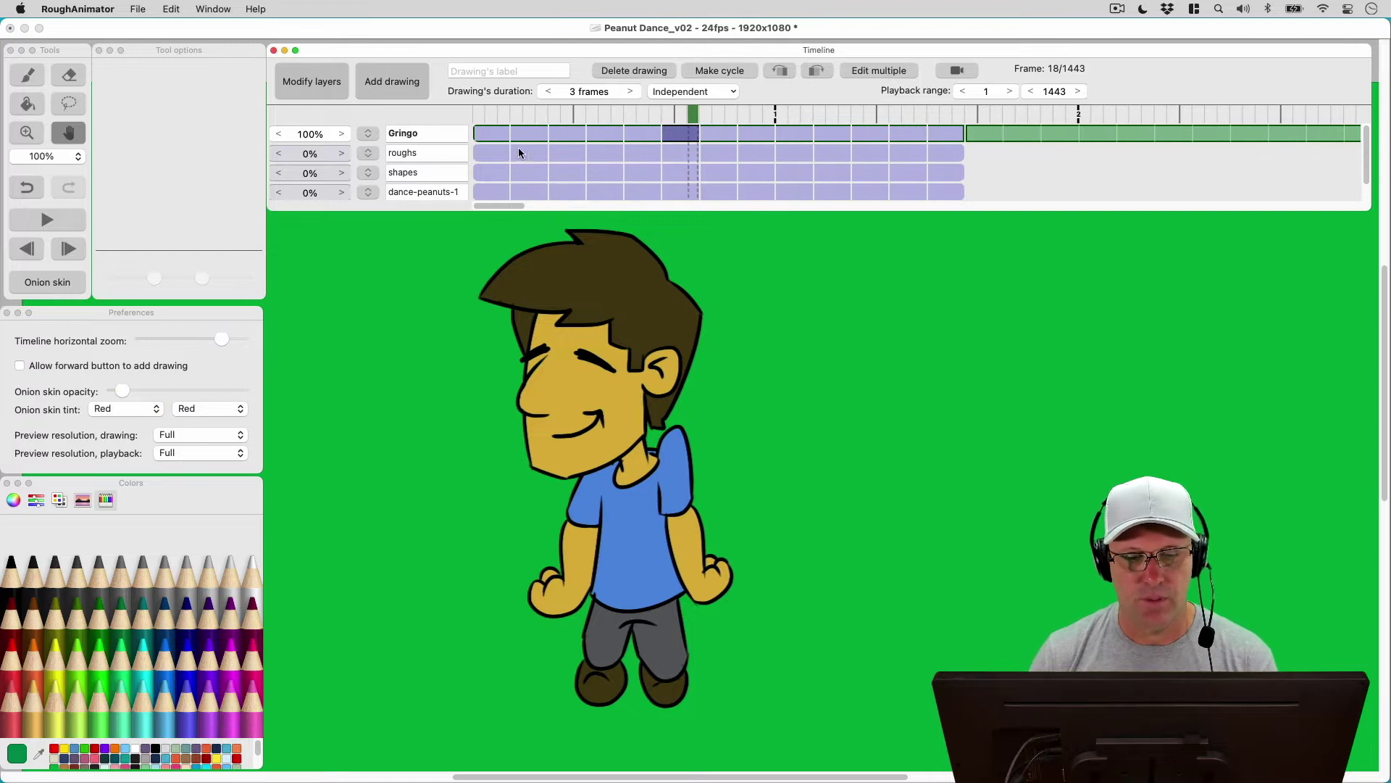
pyautogui.click(495, 133)
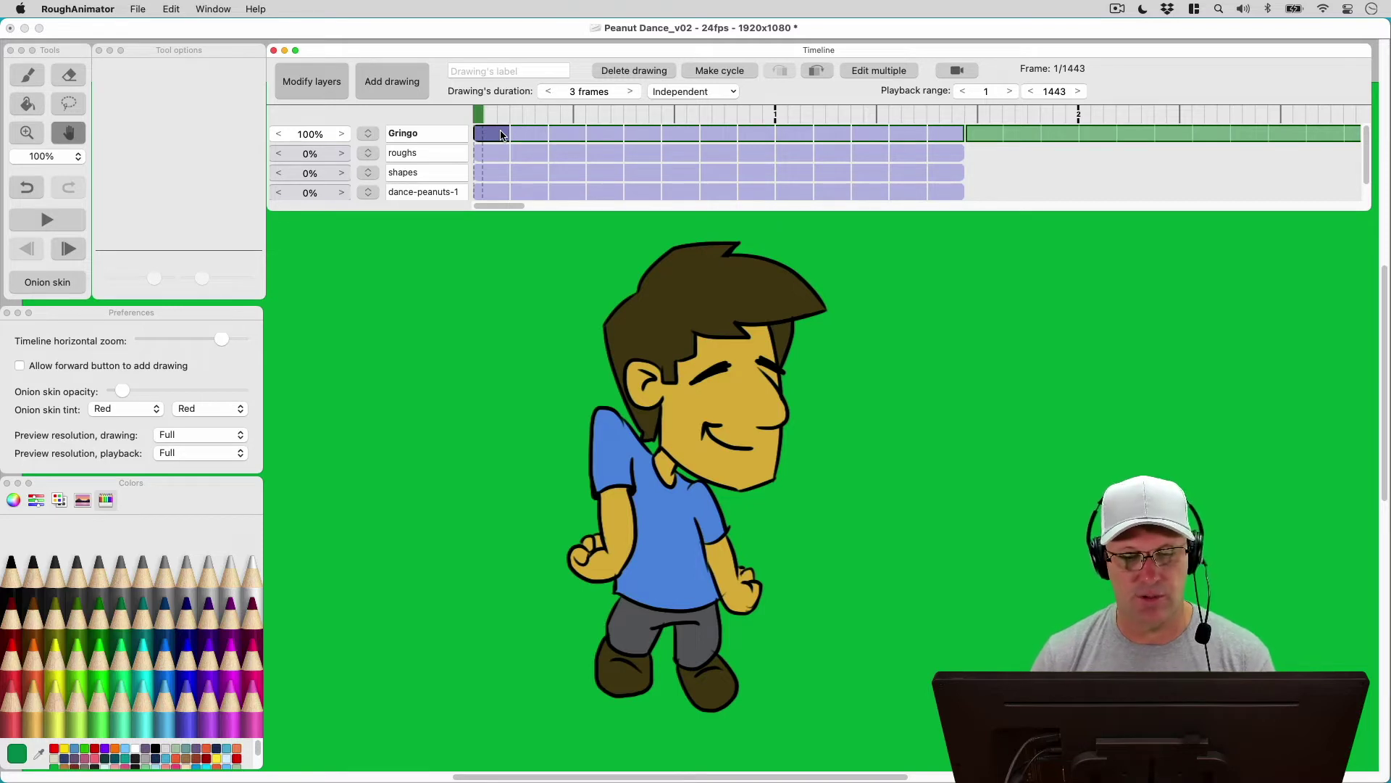
pyautogui.press('Right')
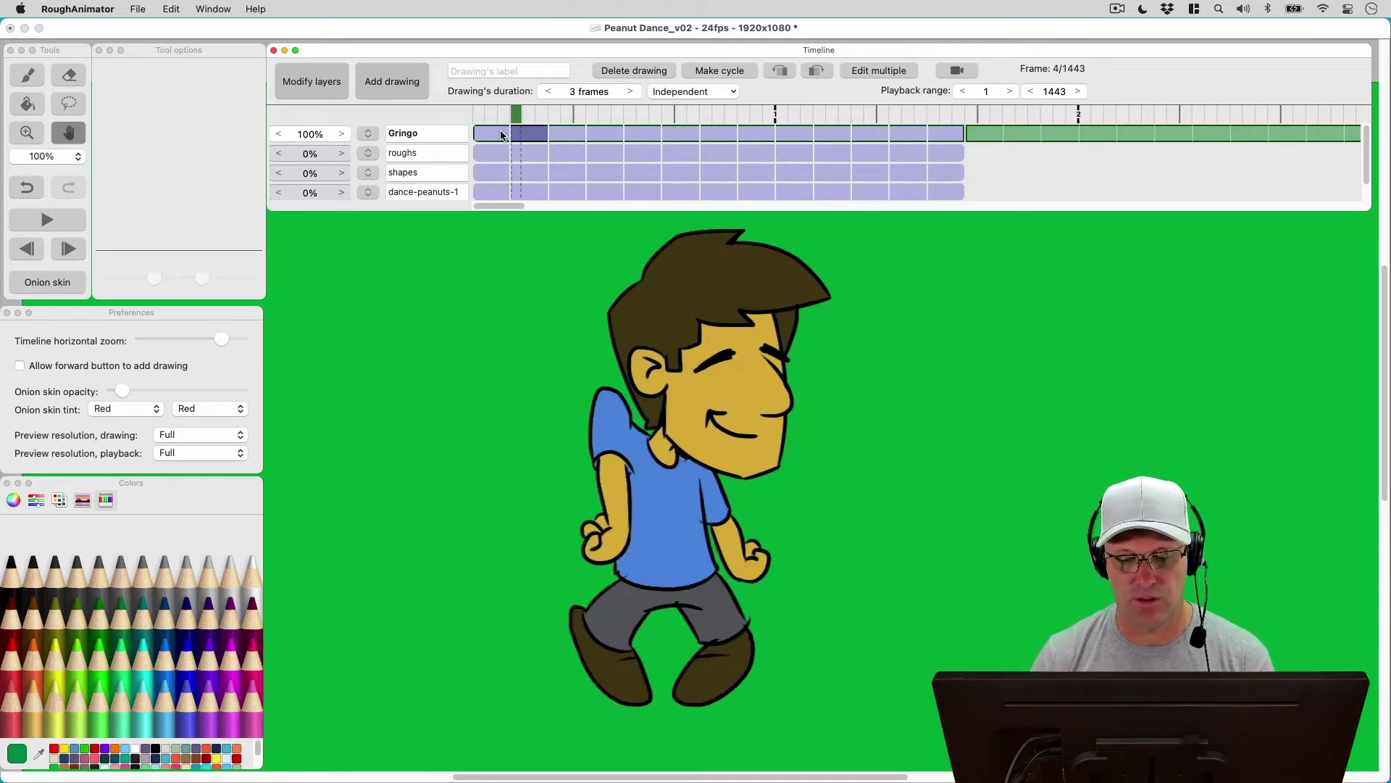
pyautogui.press('Right')
pyautogui.press('Right')
pyautogui.press('Right')
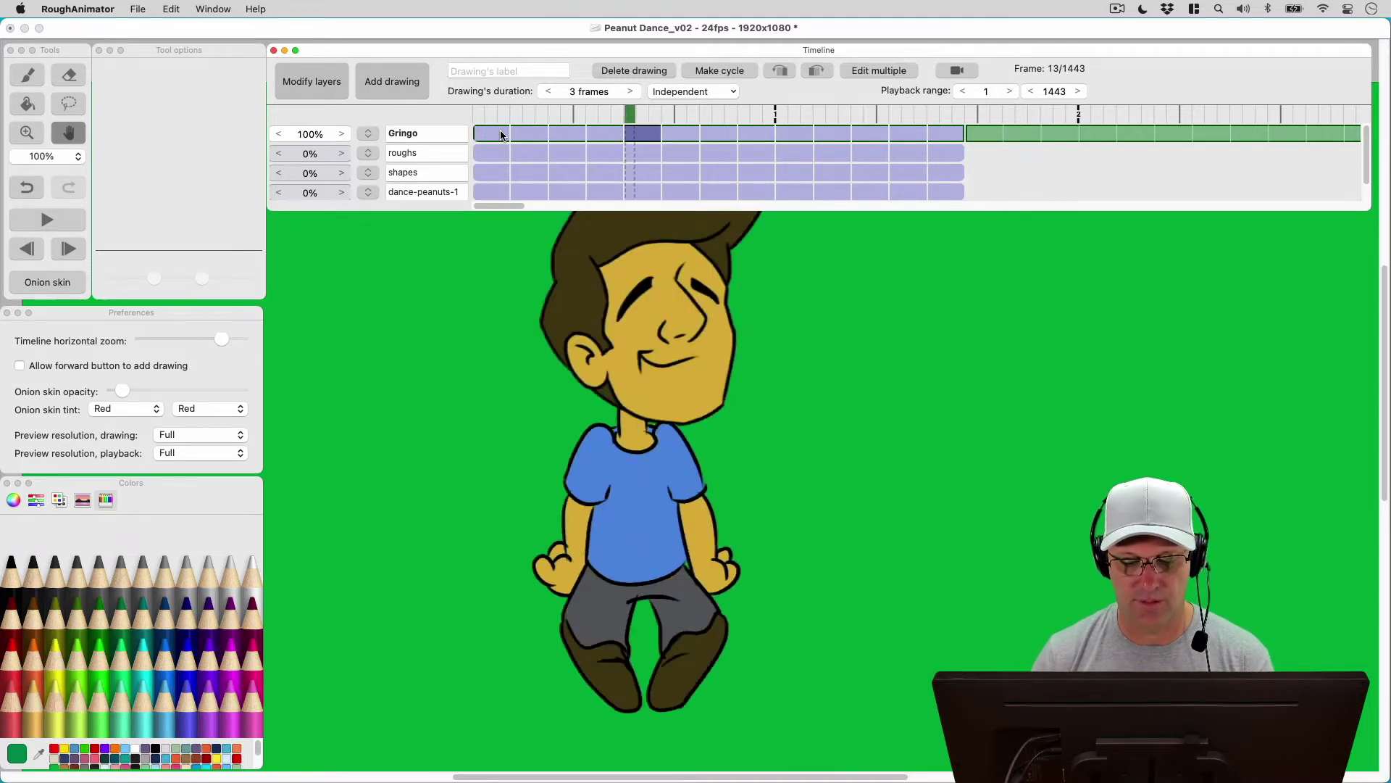
pyautogui.press('Right')
pyautogui.press('Right')
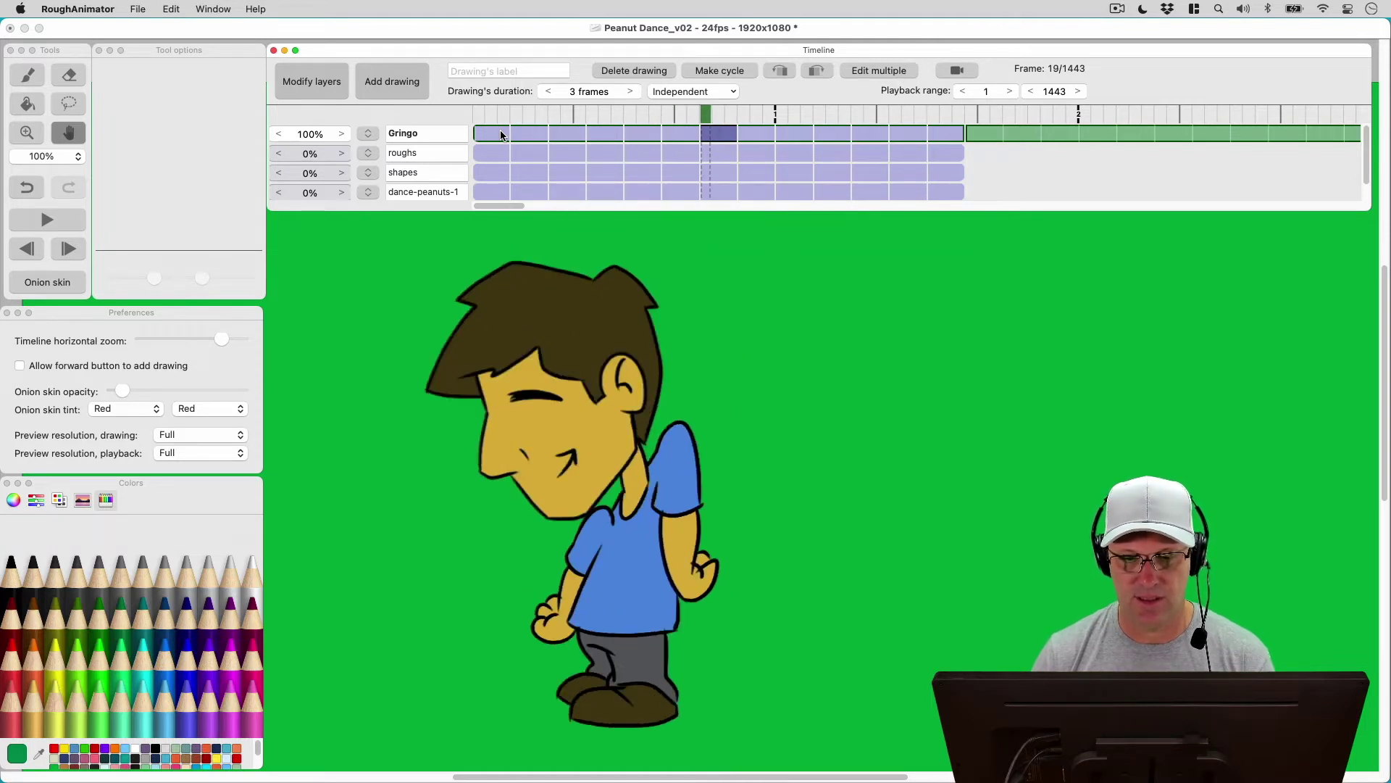
pyautogui.press('Right')
pyautogui.press('Right')
pyautogui.press('Right')
pyautogui.press('Right')
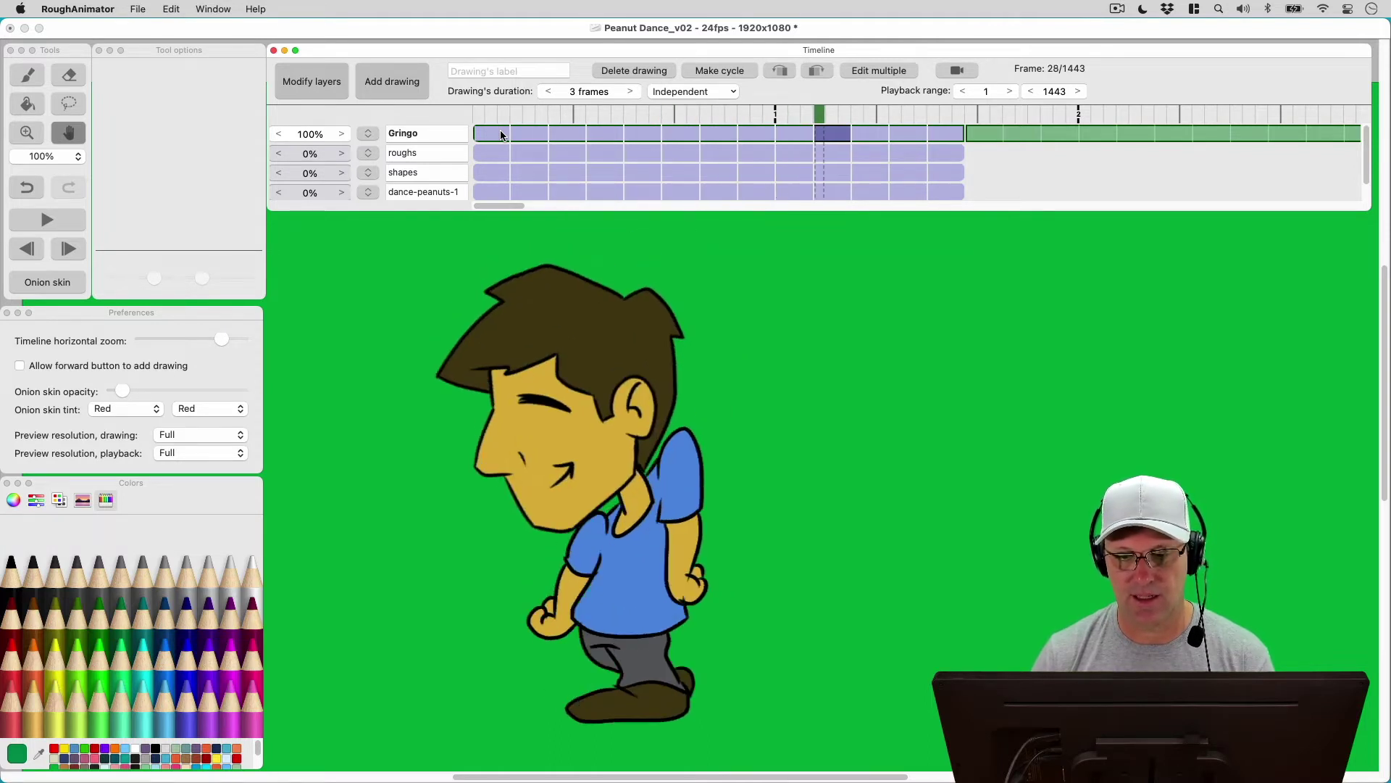
pyautogui.press('Right')
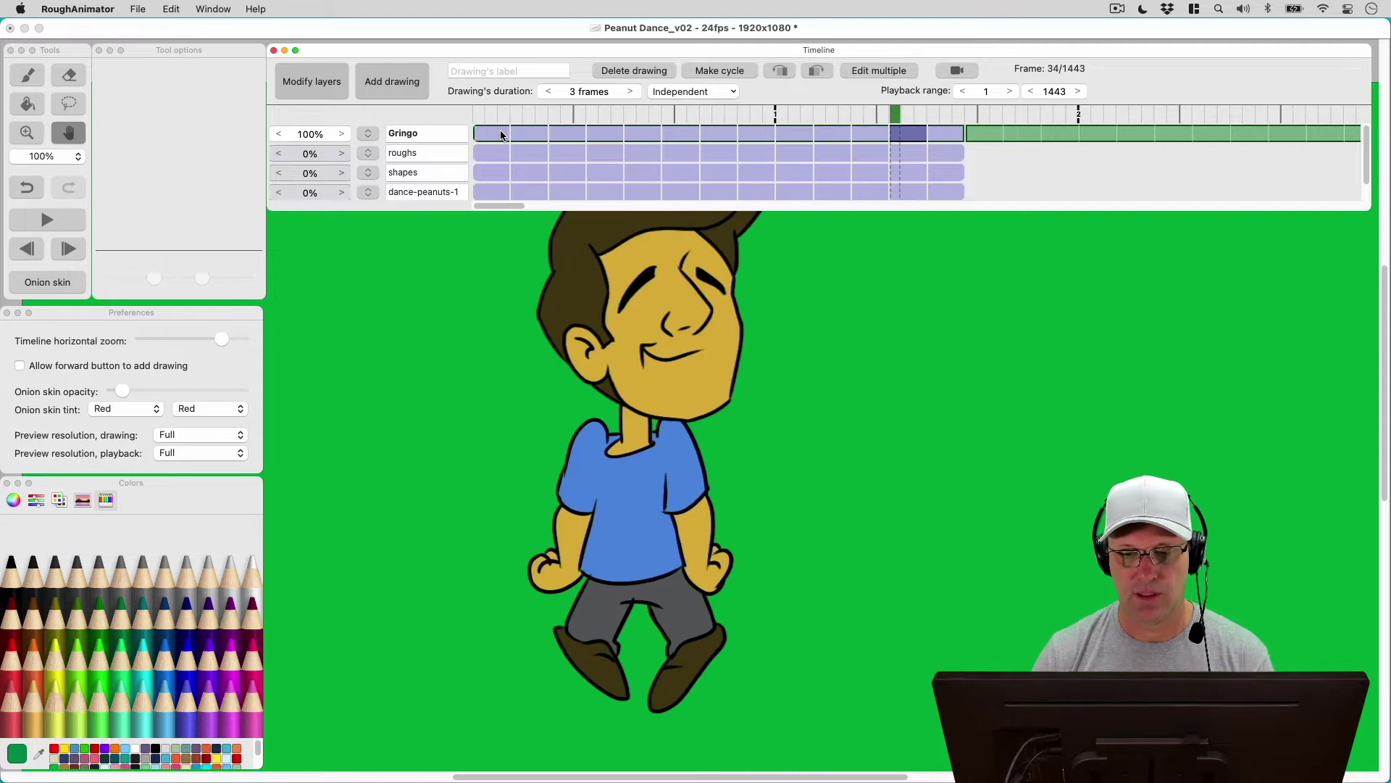
pyautogui.press('Right')
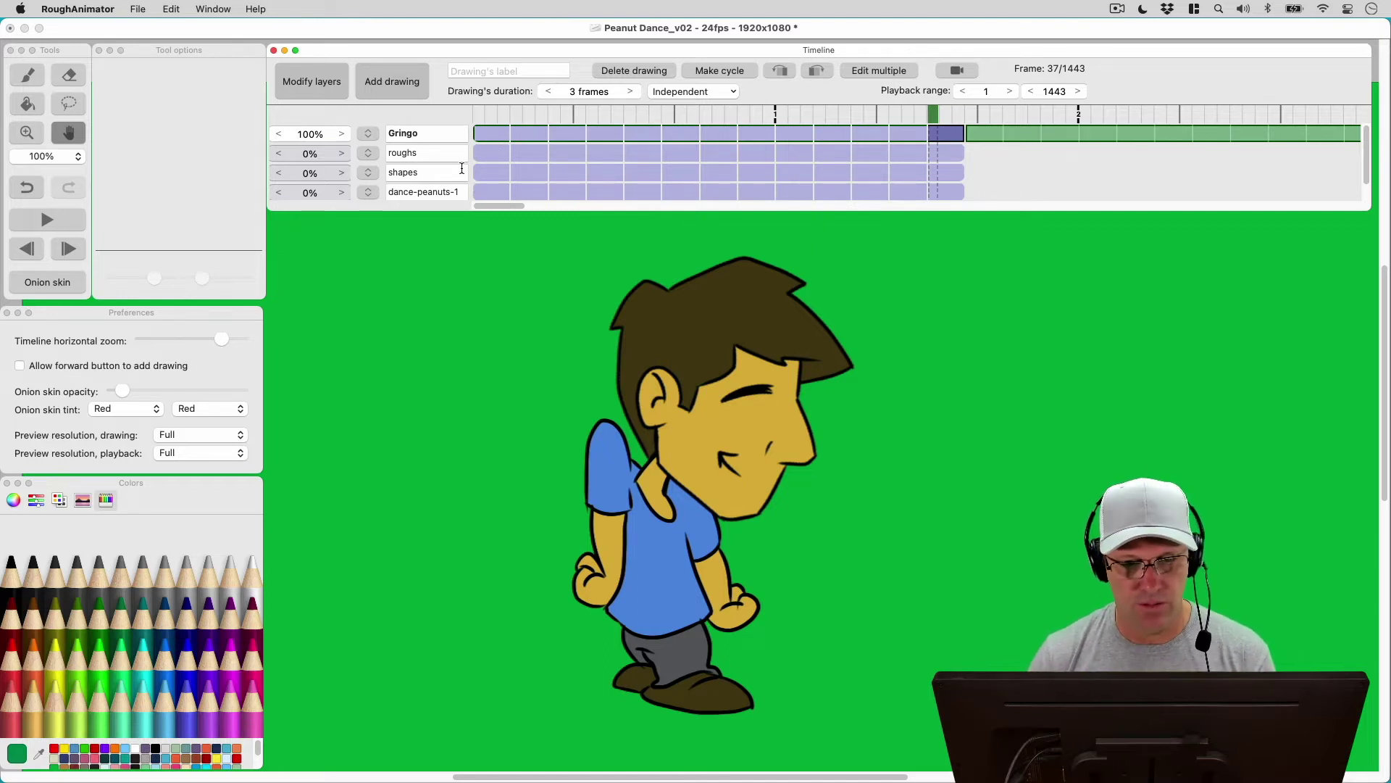
# Fade Gringo to 0% opacity and raise dance-peanuts-1 to 100% opacity.
pyautogui.moveTo(319, 134); pyautogui.dragTo(222, 142)
pyautogui.scroll(-1, 327, 151)
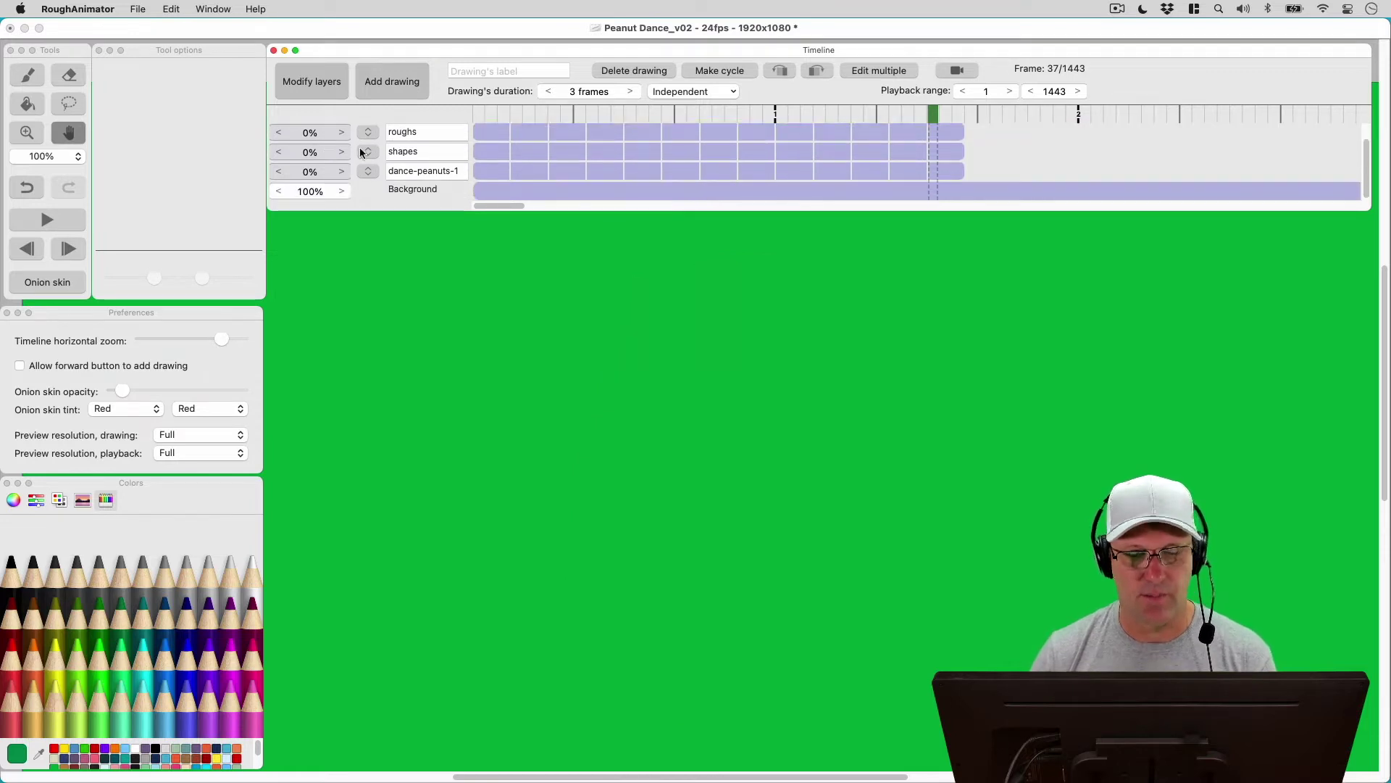
pyautogui.click(493, 172)
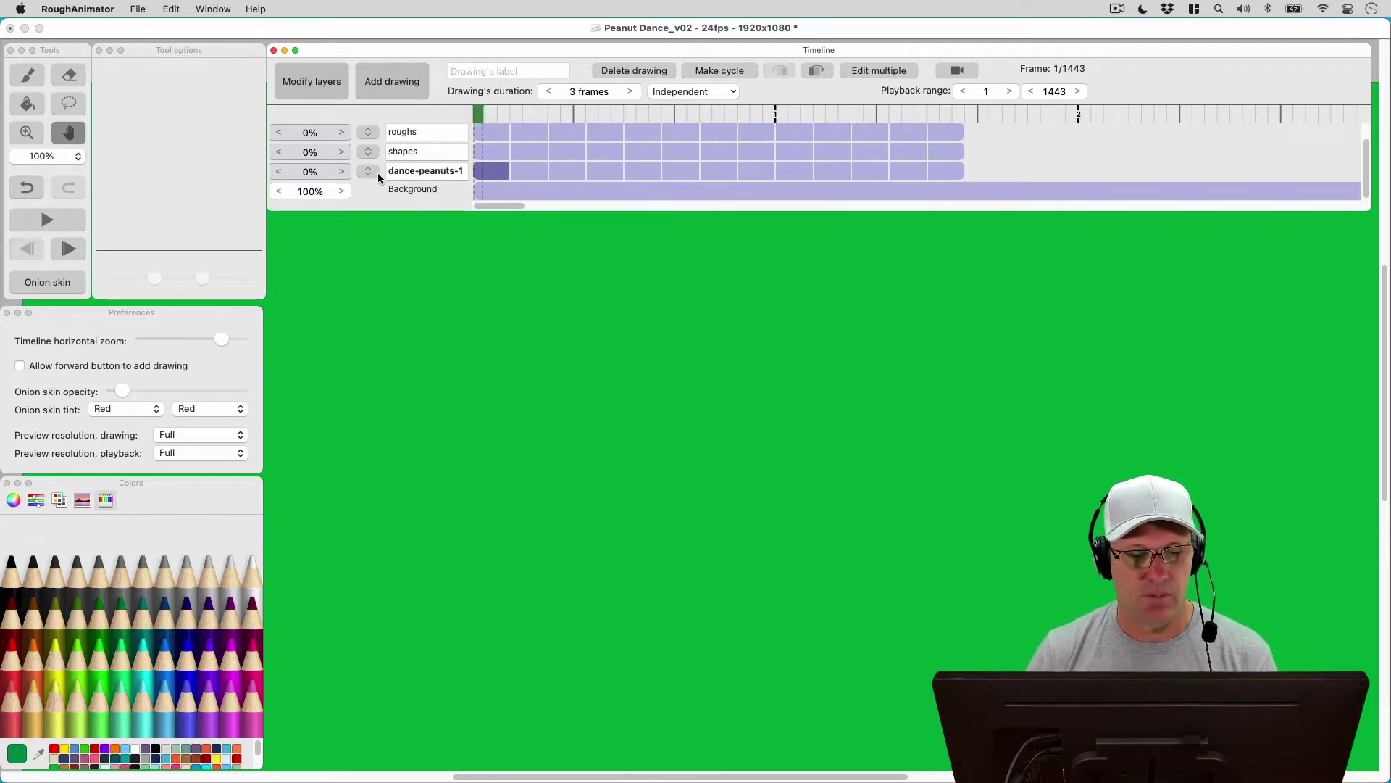
pyautogui.moveTo(286, 172); pyautogui.dragTo(387, 179)
pyautogui.click(476, 221)
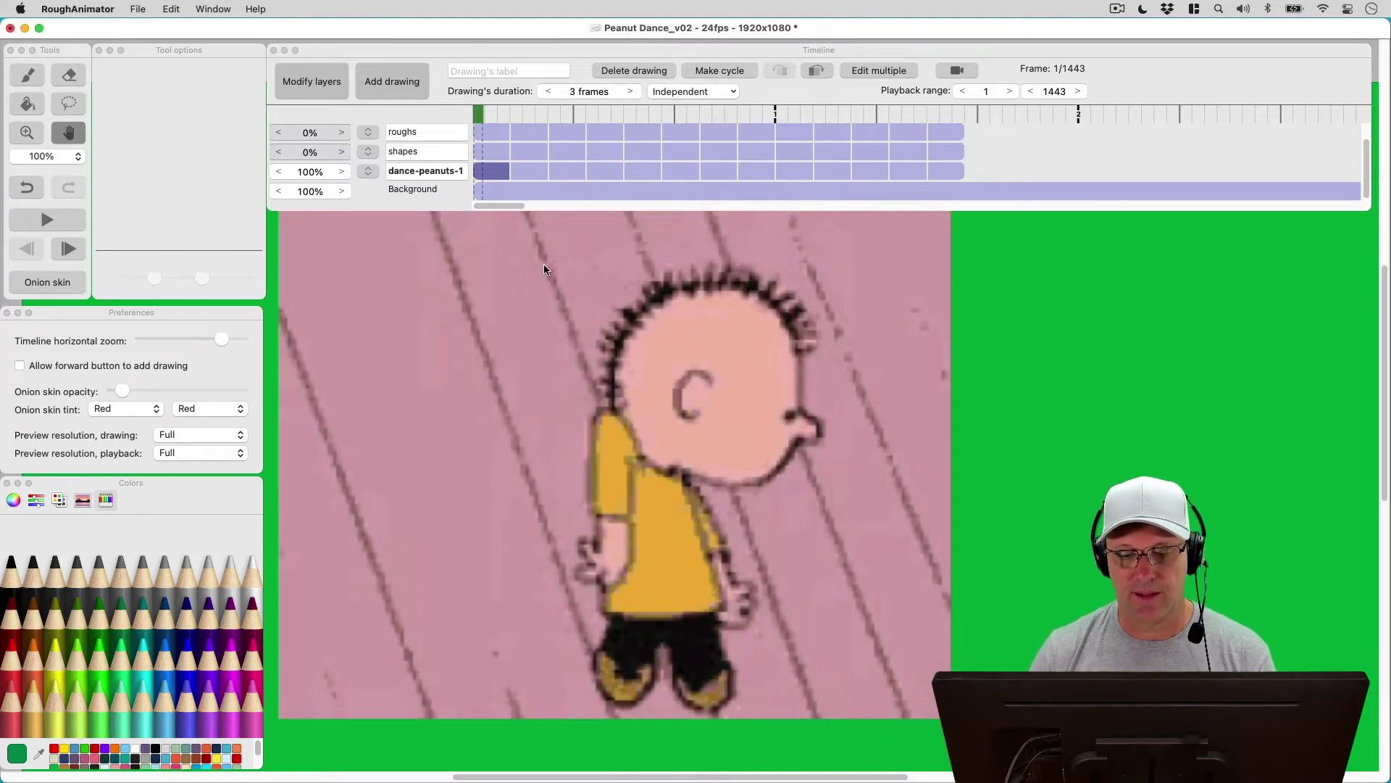
# Set the playback range end to frame 39 and preview the reference dance loop.
pyautogui.click(40, 254)
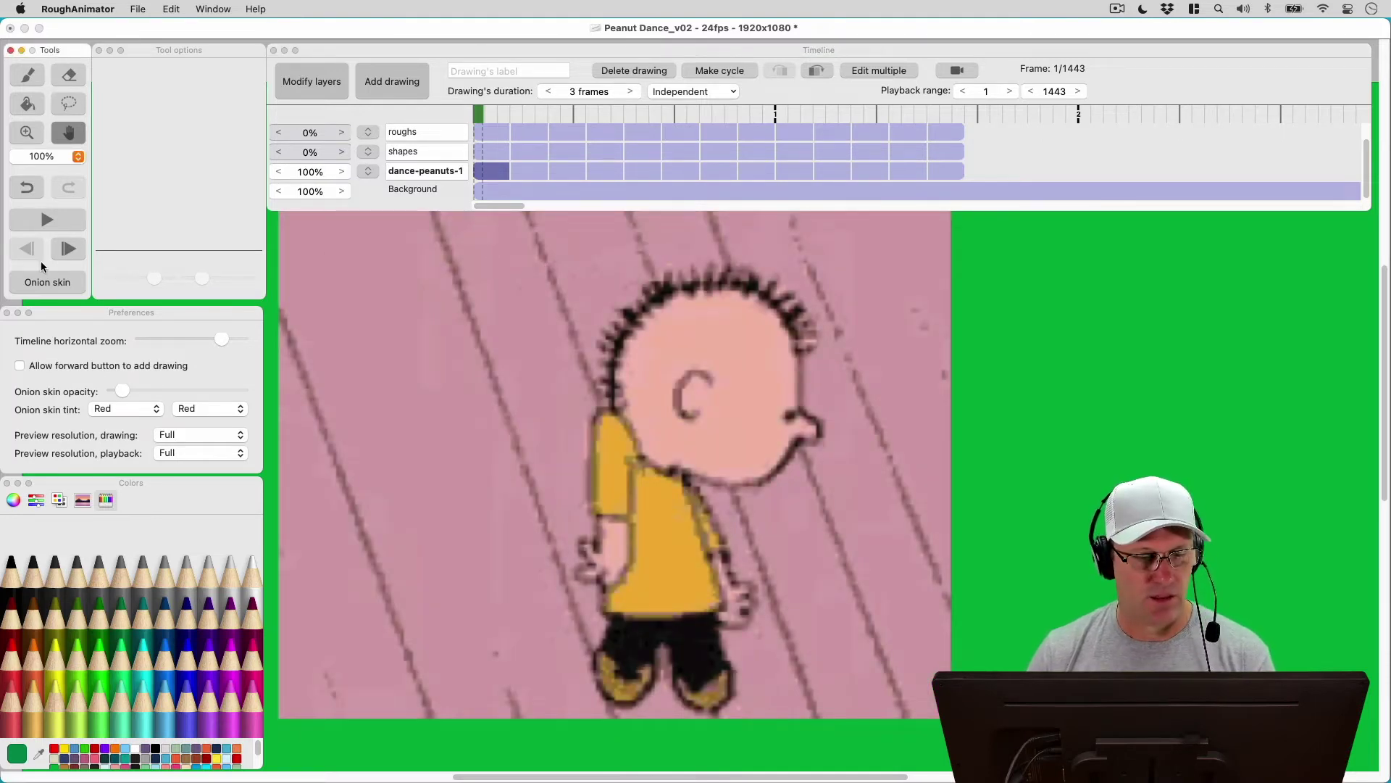
pyautogui.click(884, 138)
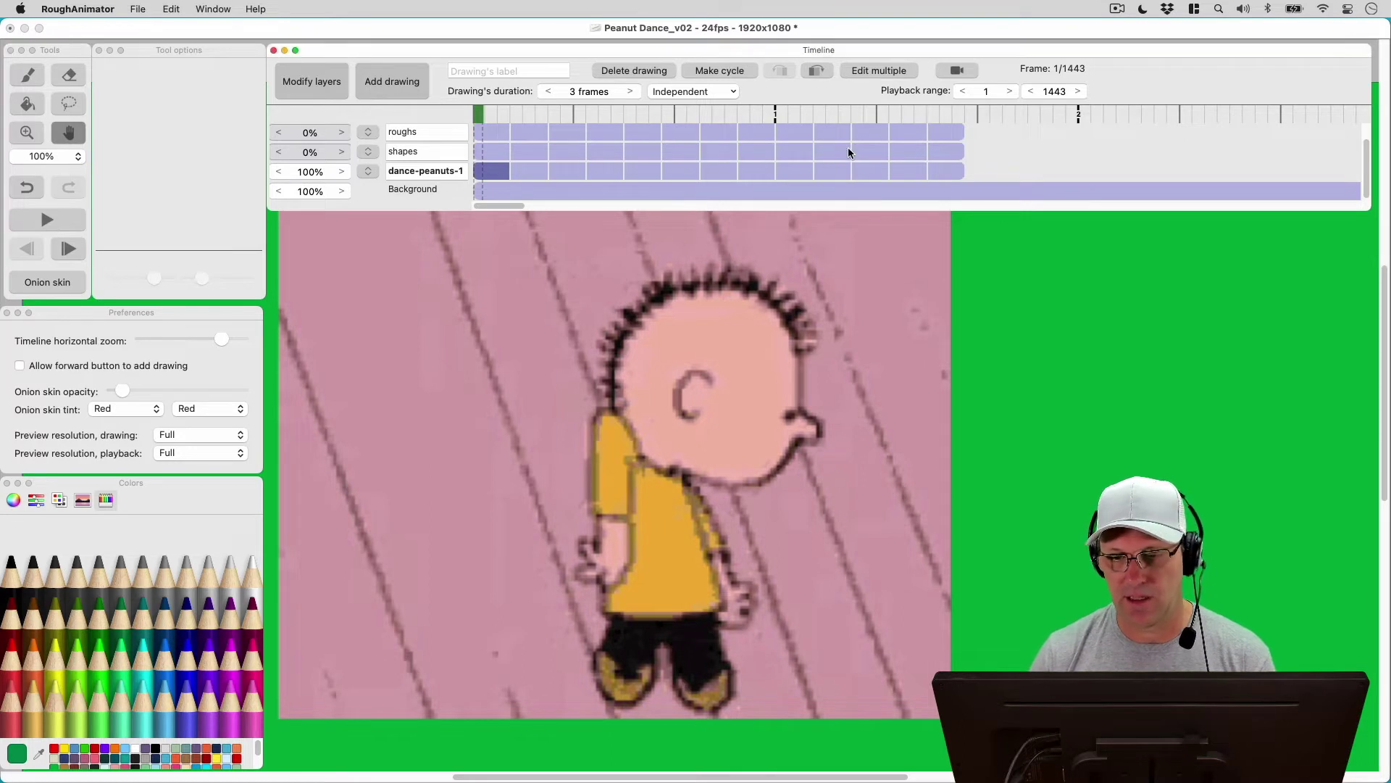
pyautogui.click(962, 113)
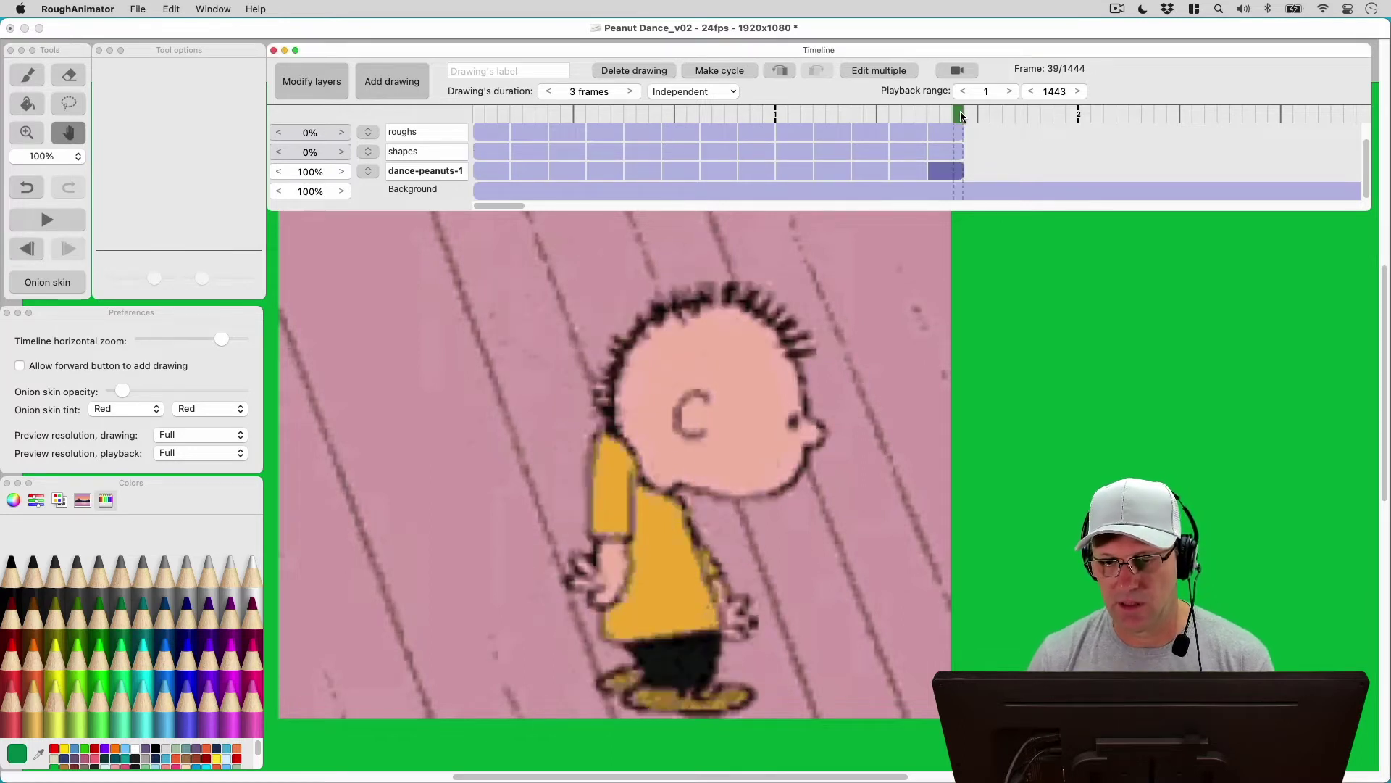
pyautogui.click(1051, 92)
pyautogui.doubleClick(1051, 92)
pyautogui.write('39')
pyautogui.press('Return')
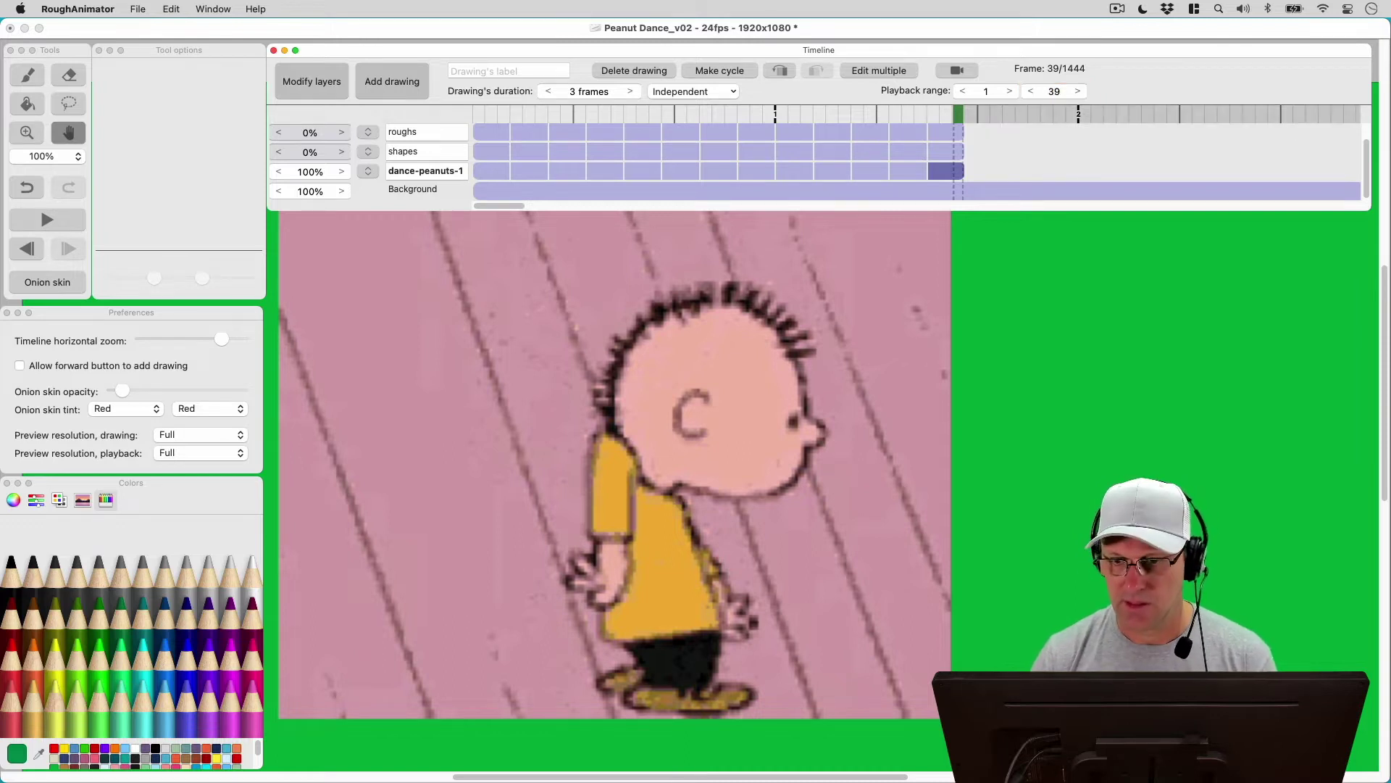
pyautogui.click(50, 221)
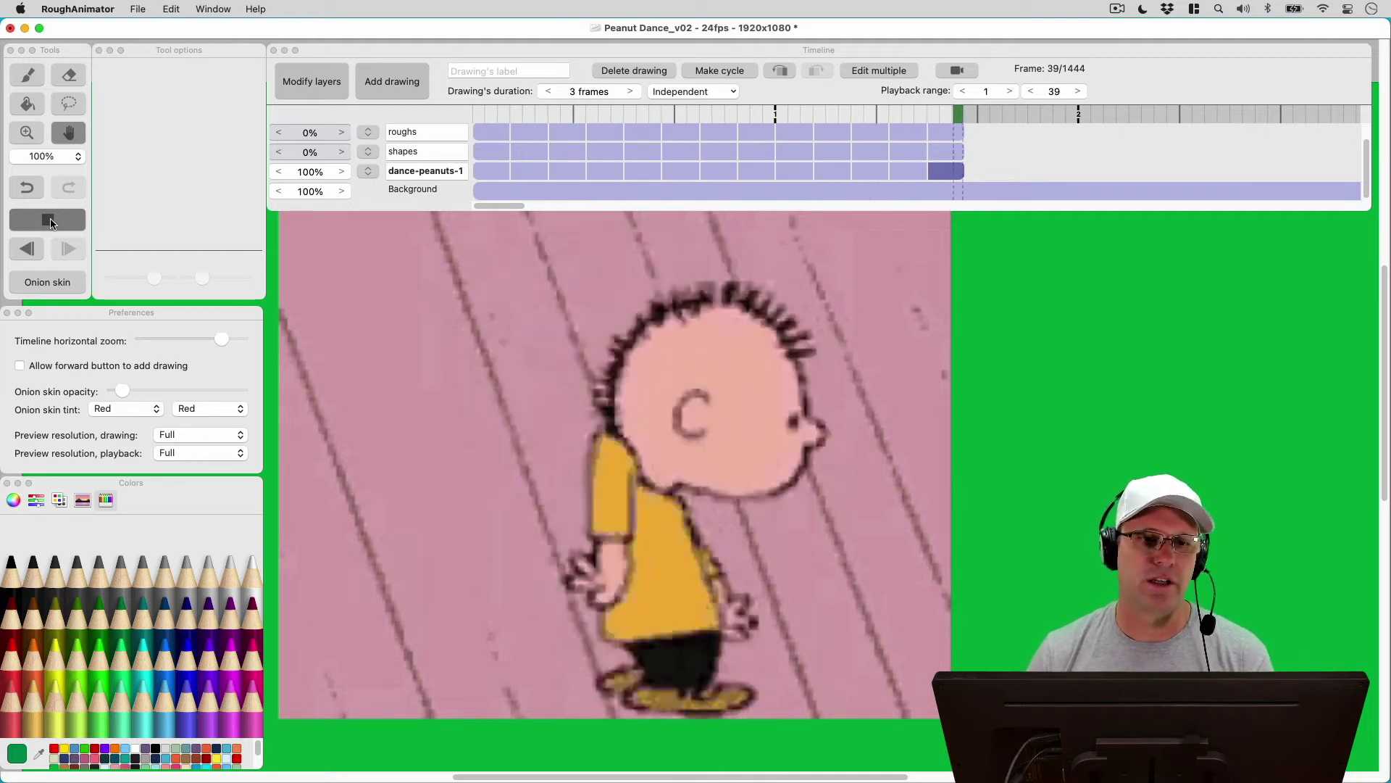
pyautogui.click(49, 221)
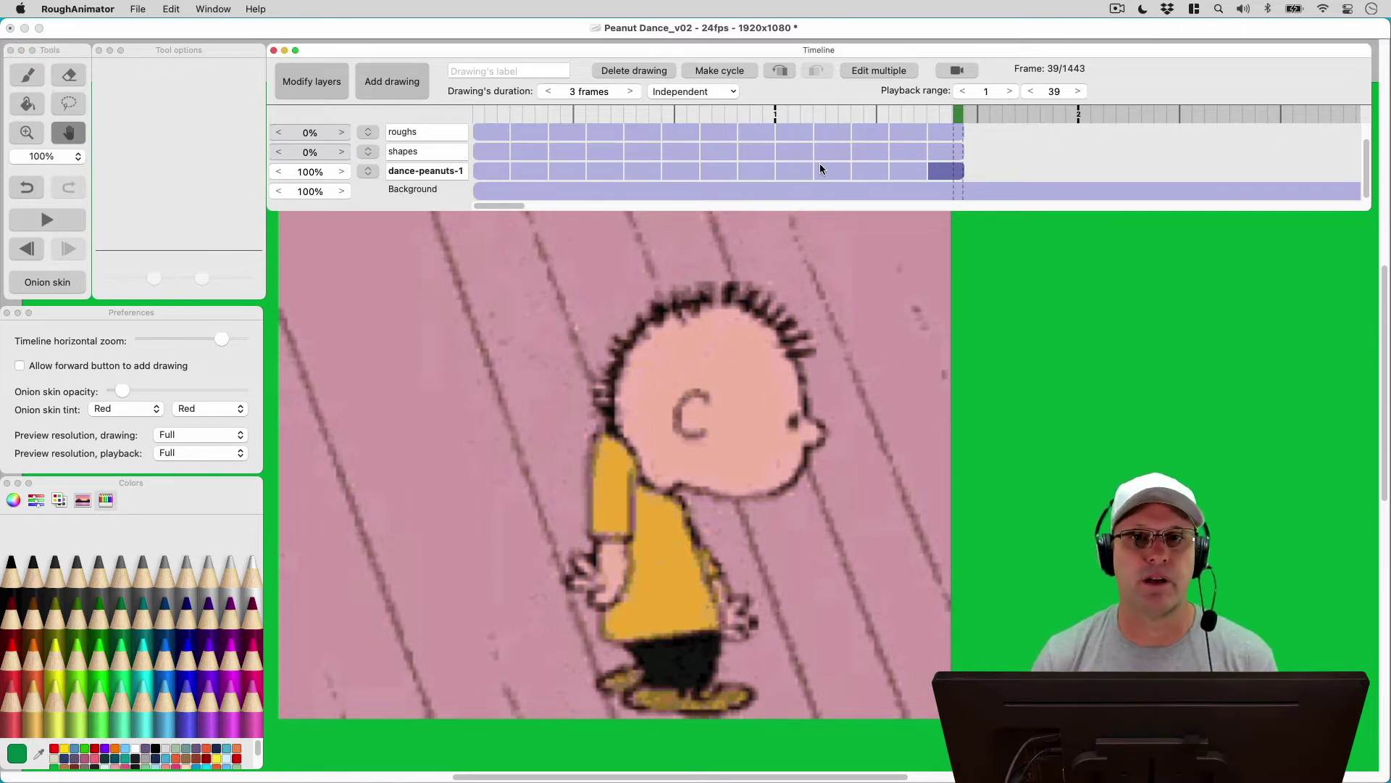
# Adjust the first dance-peanuts-1 drawing's hold, ending back at 3 frames.
pyautogui.click(495, 171)
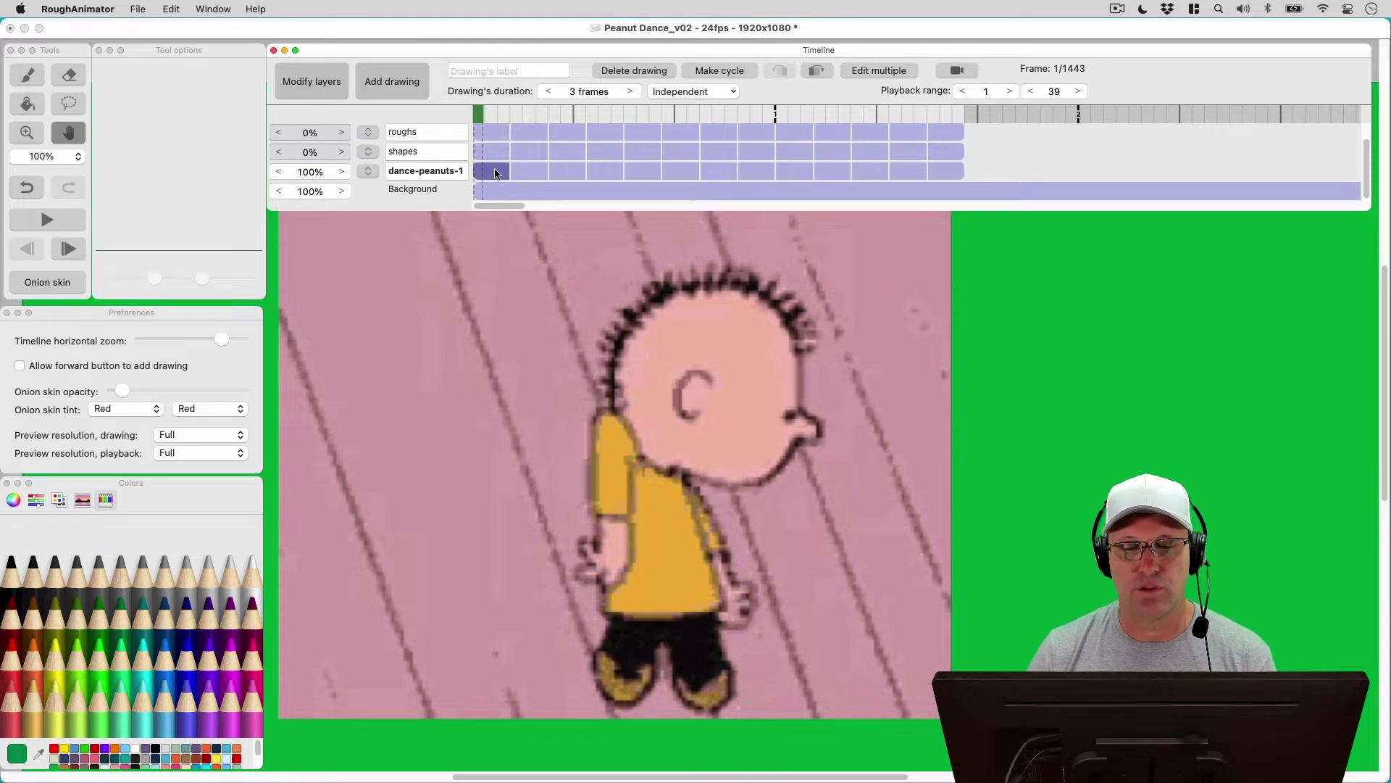
pyautogui.click(629, 92)
pyautogui.click(629, 91)
pyautogui.click(549, 92)
pyautogui.click(549, 92)
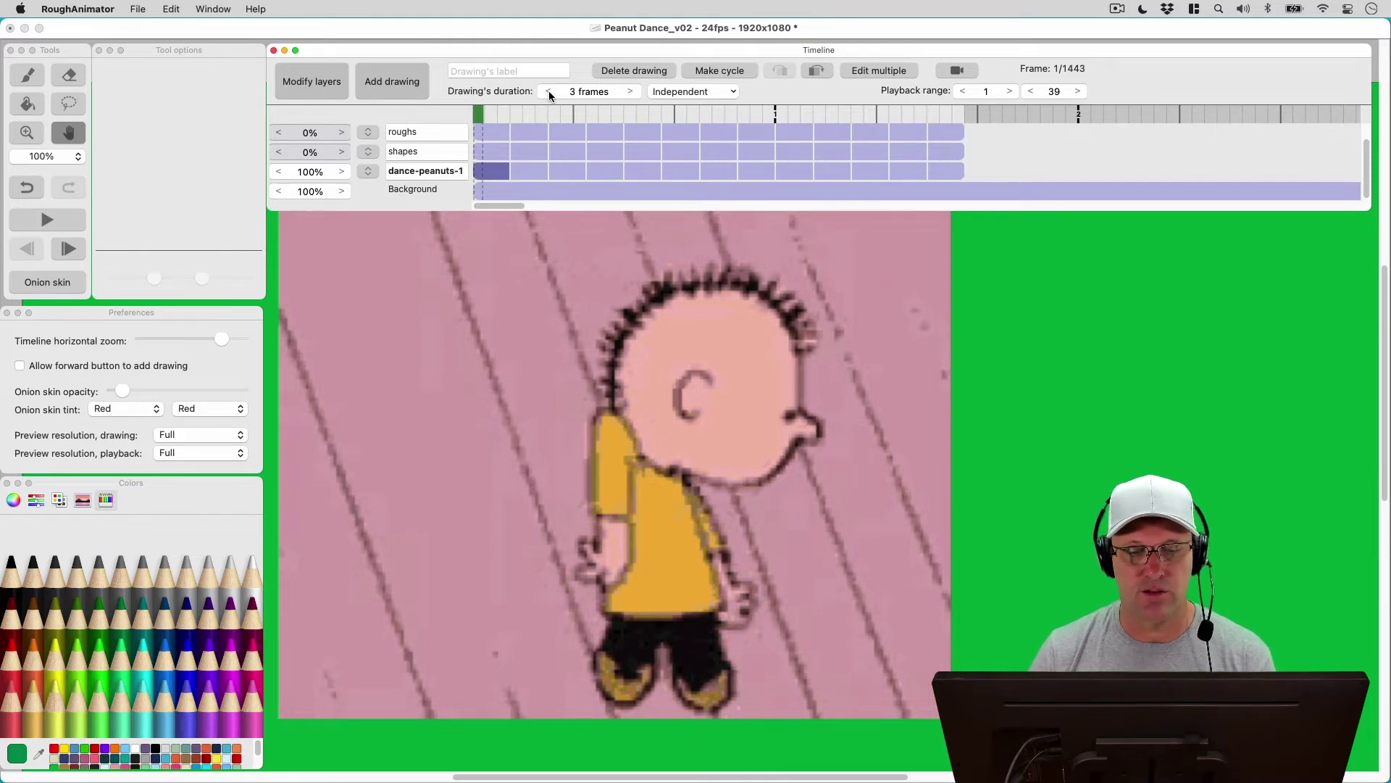
# Step through the dance-peanuts-1 drawings, return to the first, and open the layer operations list.
pyautogui.click(543, 171)
pyautogui.click(570, 172)
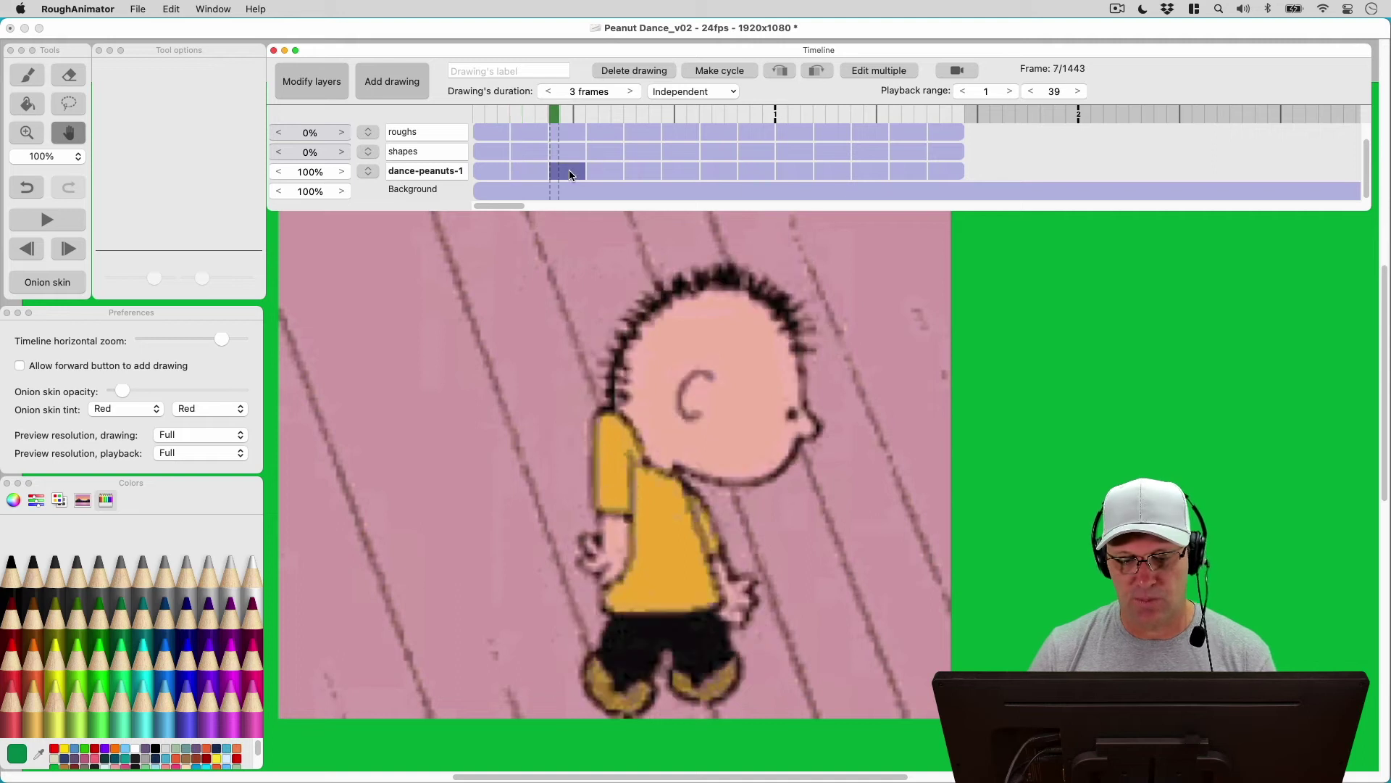
pyautogui.click(613, 169)
pyautogui.click(638, 172)
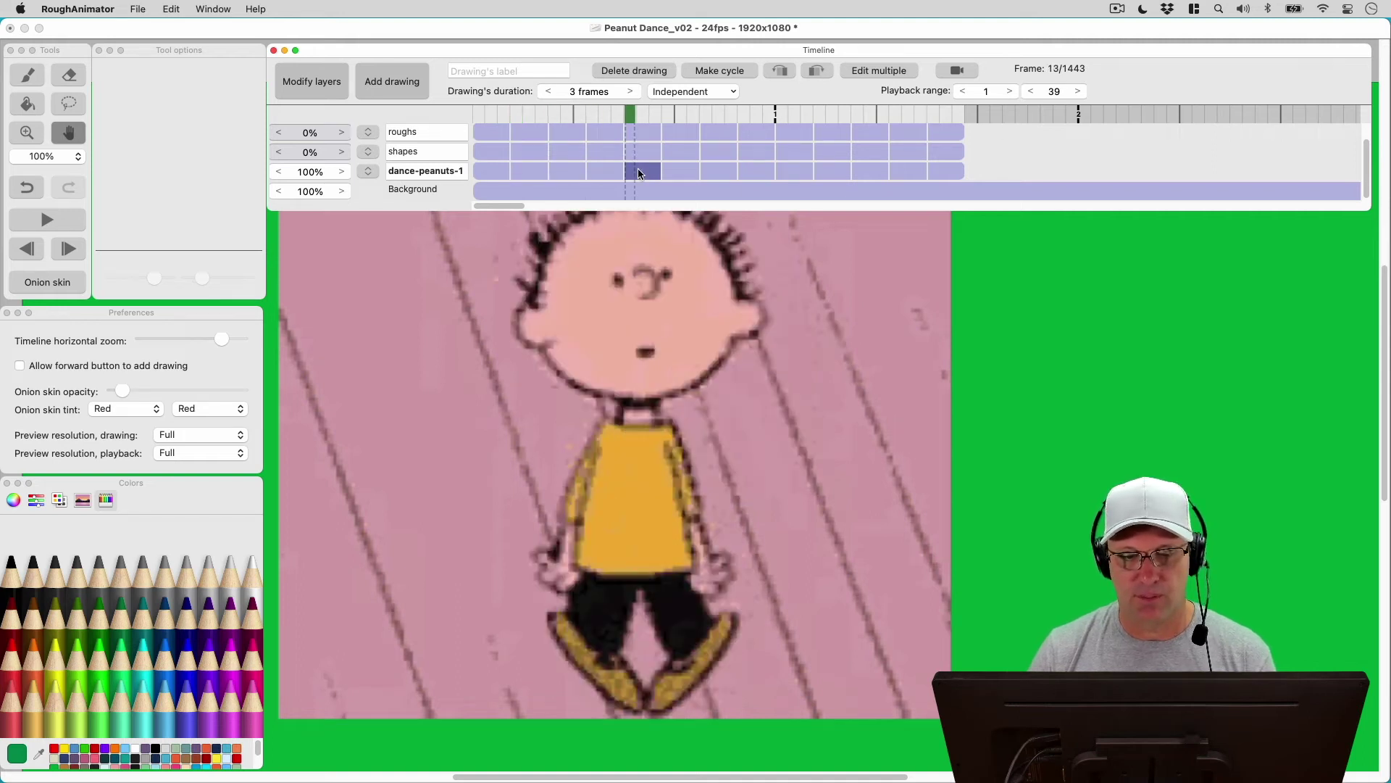
pyautogui.click(487, 170)
pyautogui.click(323, 89)
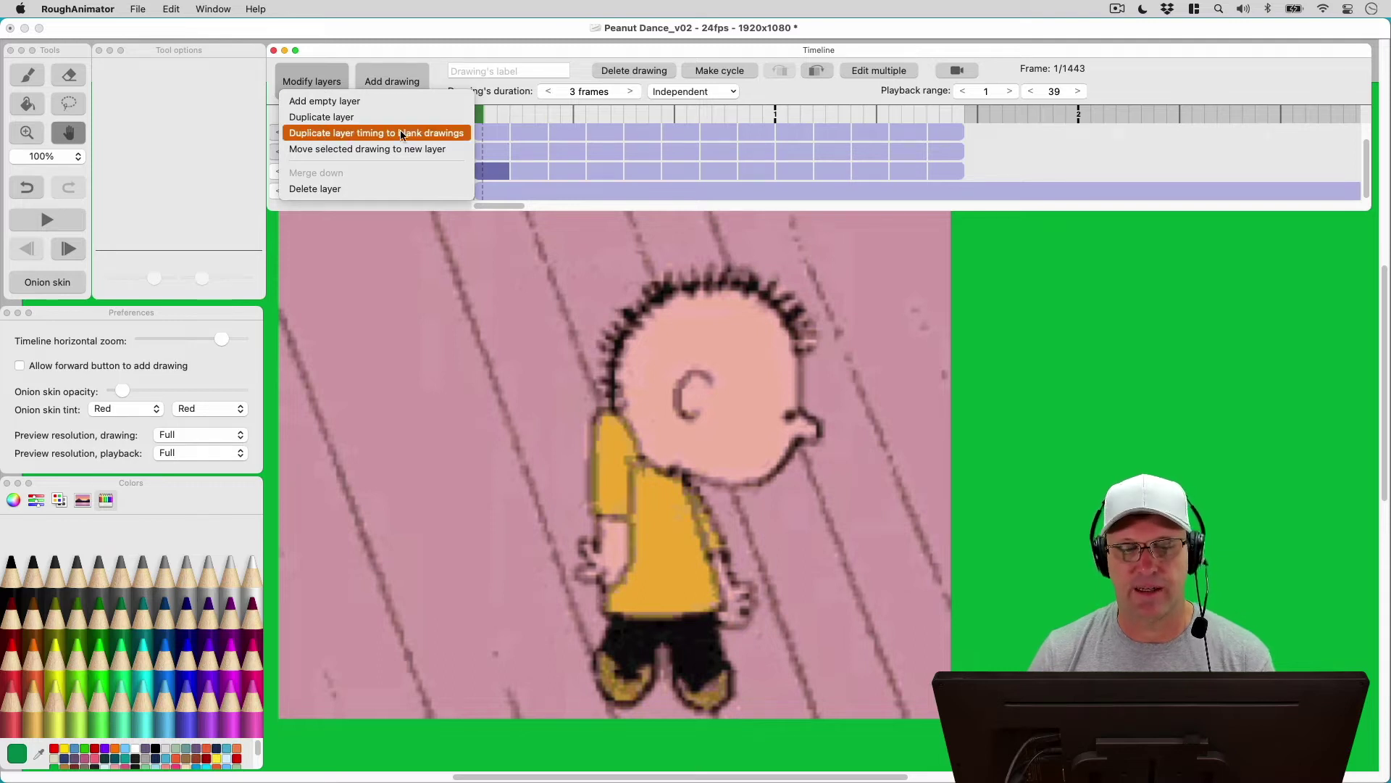
# Copy the reference timing as blank drawings and step through the shapes drawings to frame 19.
pyautogui.click(455, 132)
pyautogui.click(488, 157)
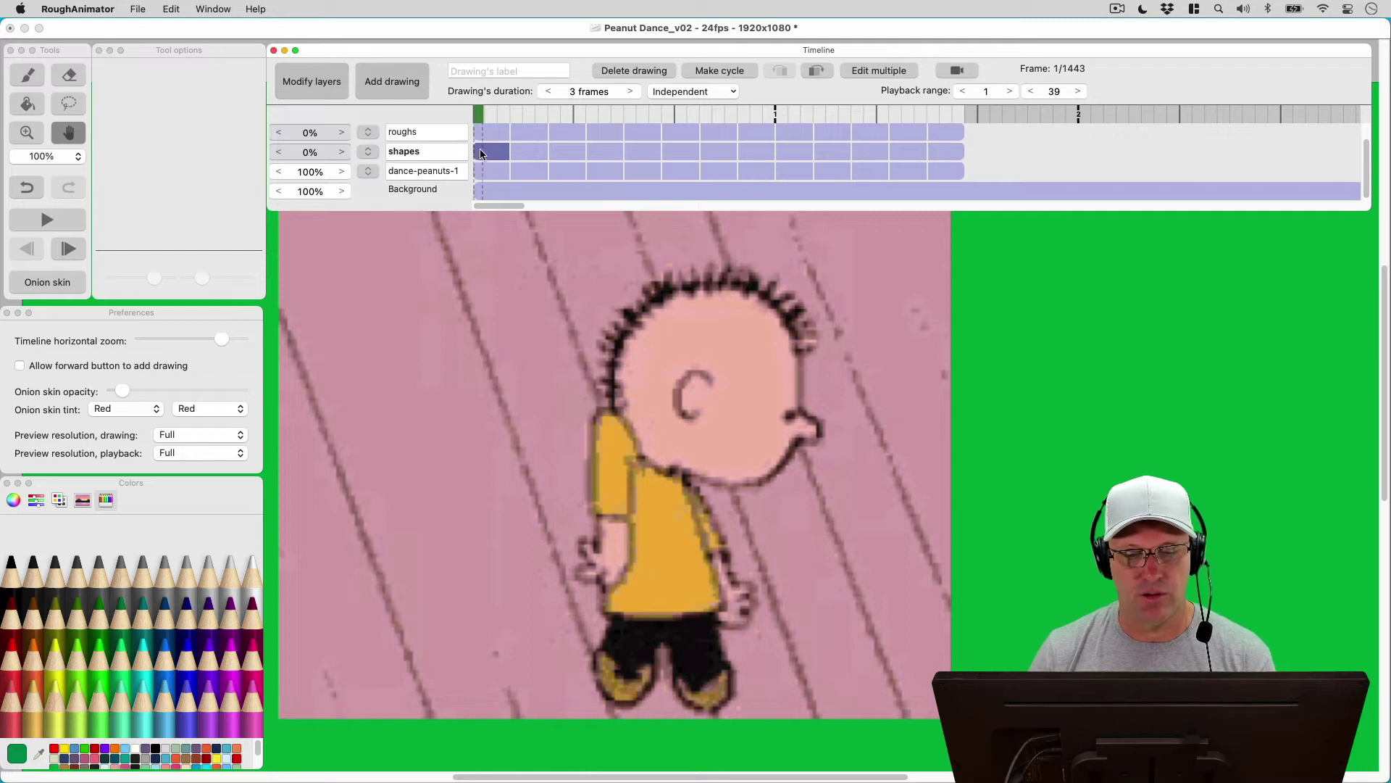
pyautogui.click(529, 151)
pyautogui.click(574, 147)
pyautogui.click(613, 149)
pyautogui.click(655, 149)
pyautogui.click(682, 152)
pyautogui.click(718, 152)
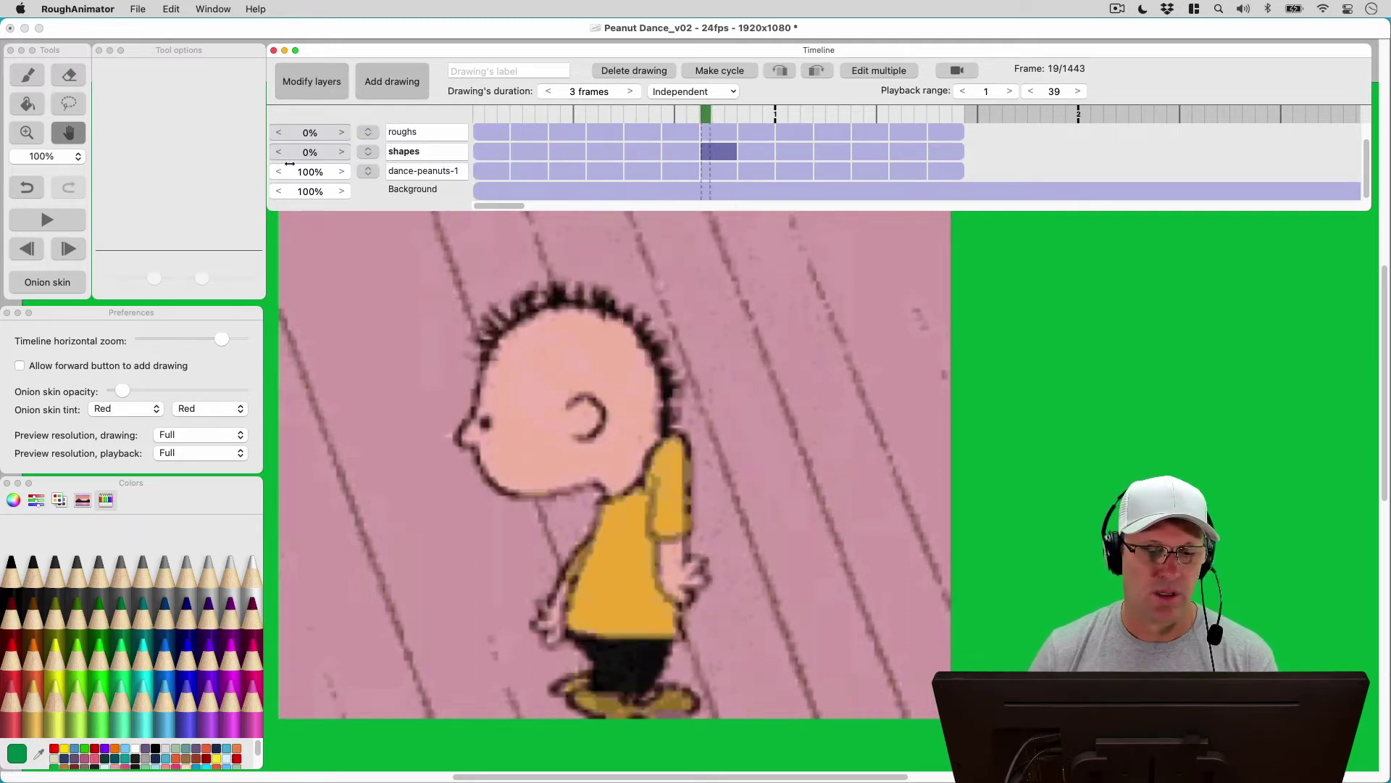
# Raise the shapes layer to full opacity and switch to the brush.
pyautogui.moveTo(305, 155); pyautogui.dragTo(282, 180)
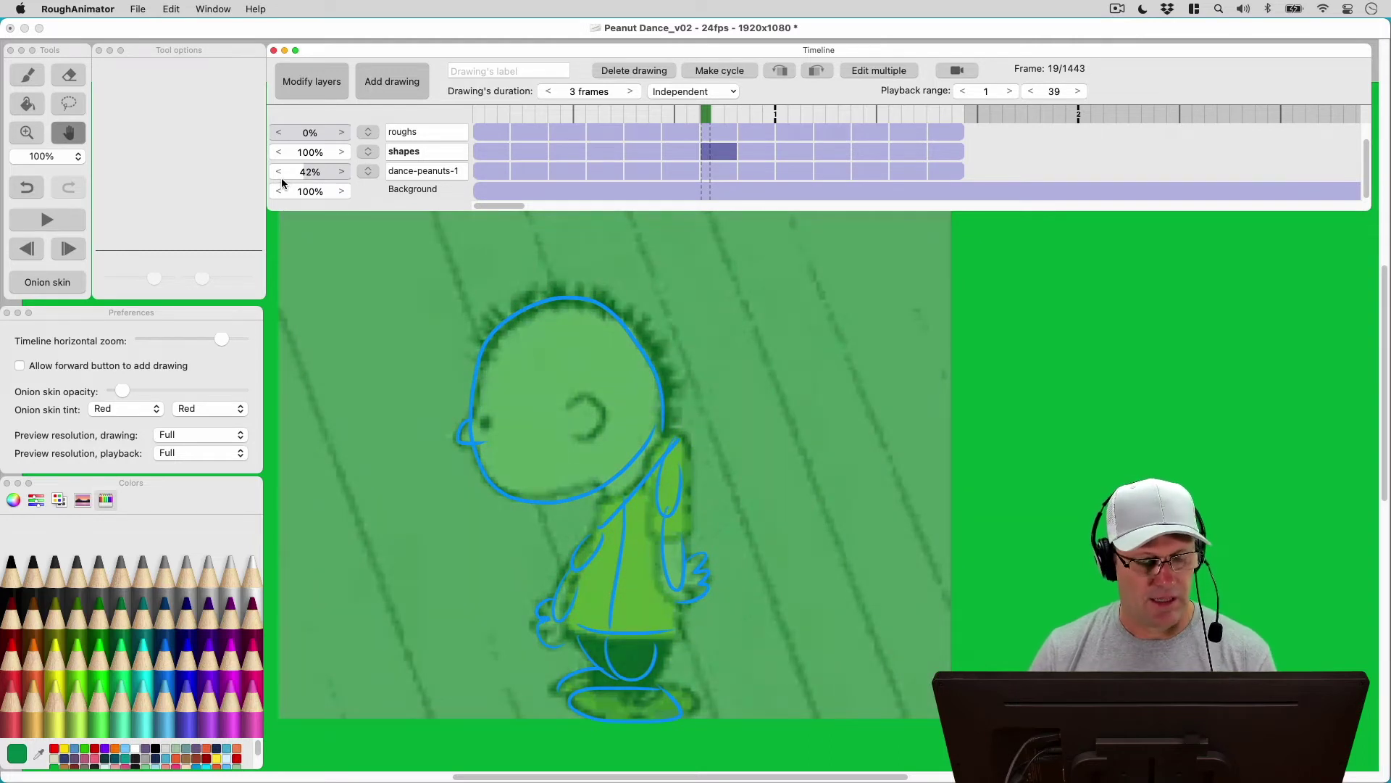
pyautogui.click(27, 74)
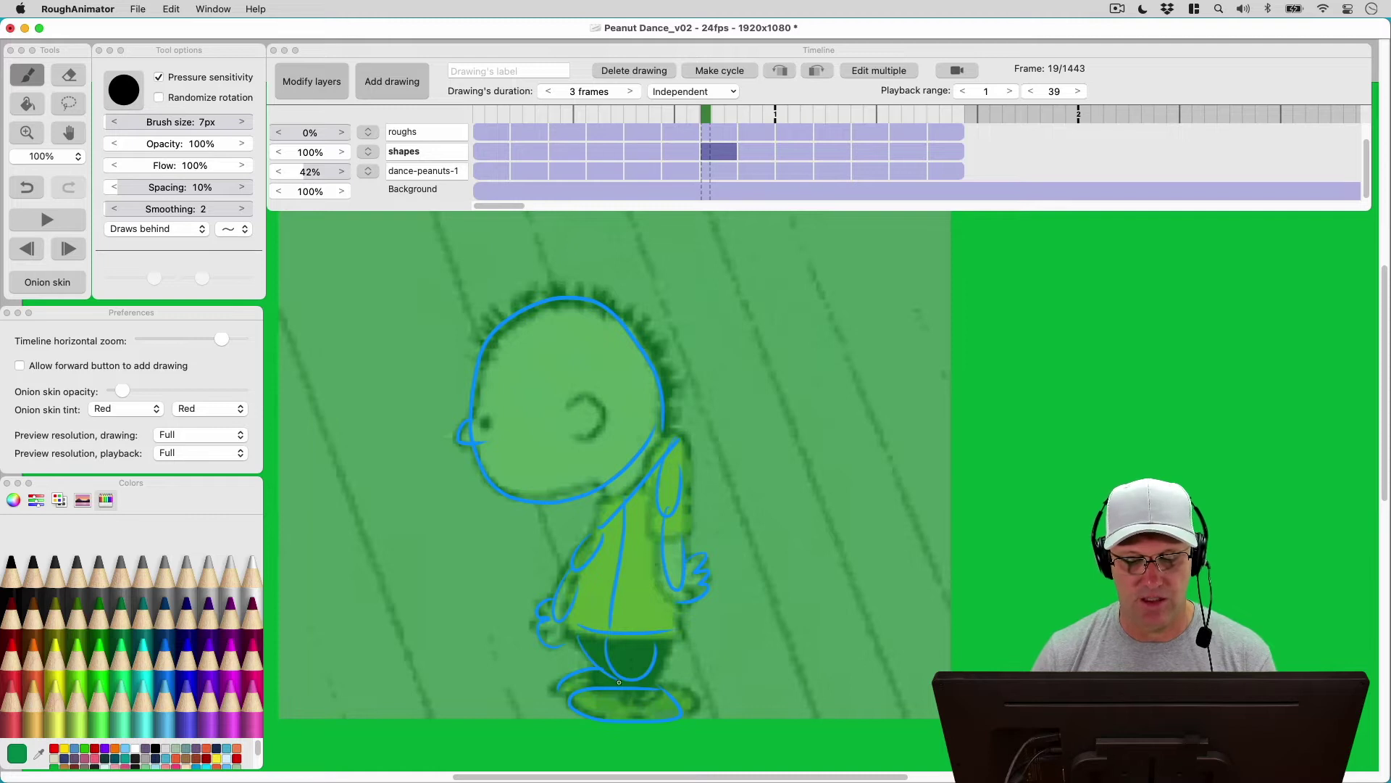
pyautogui.click(311, 190)
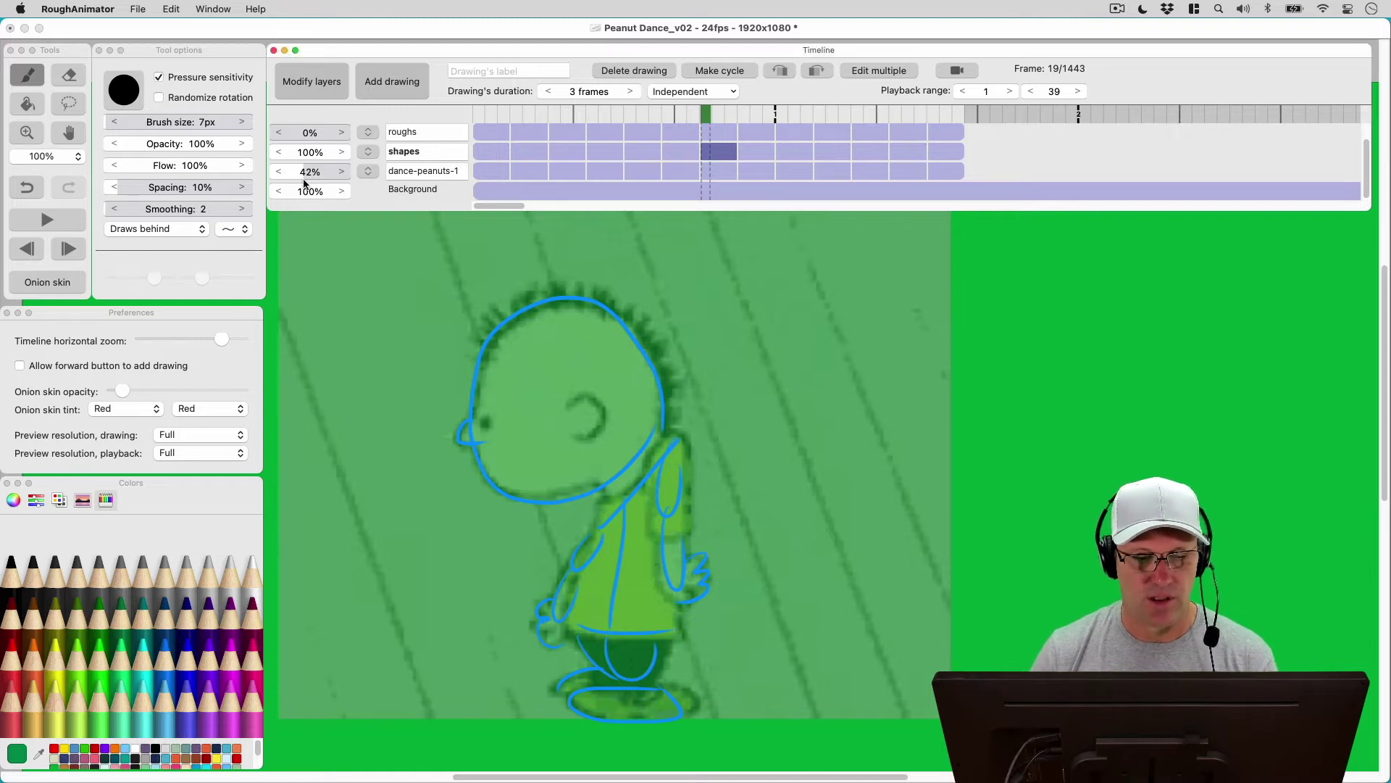
# Step the shapes drawings to frame 10, then fade the green-screen Background to 0%.
pyautogui.click(529, 172)
pyautogui.click(494, 173)
pyautogui.click(491, 152)
pyautogui.click(531, 152)
pyautogui.click(569, 152)
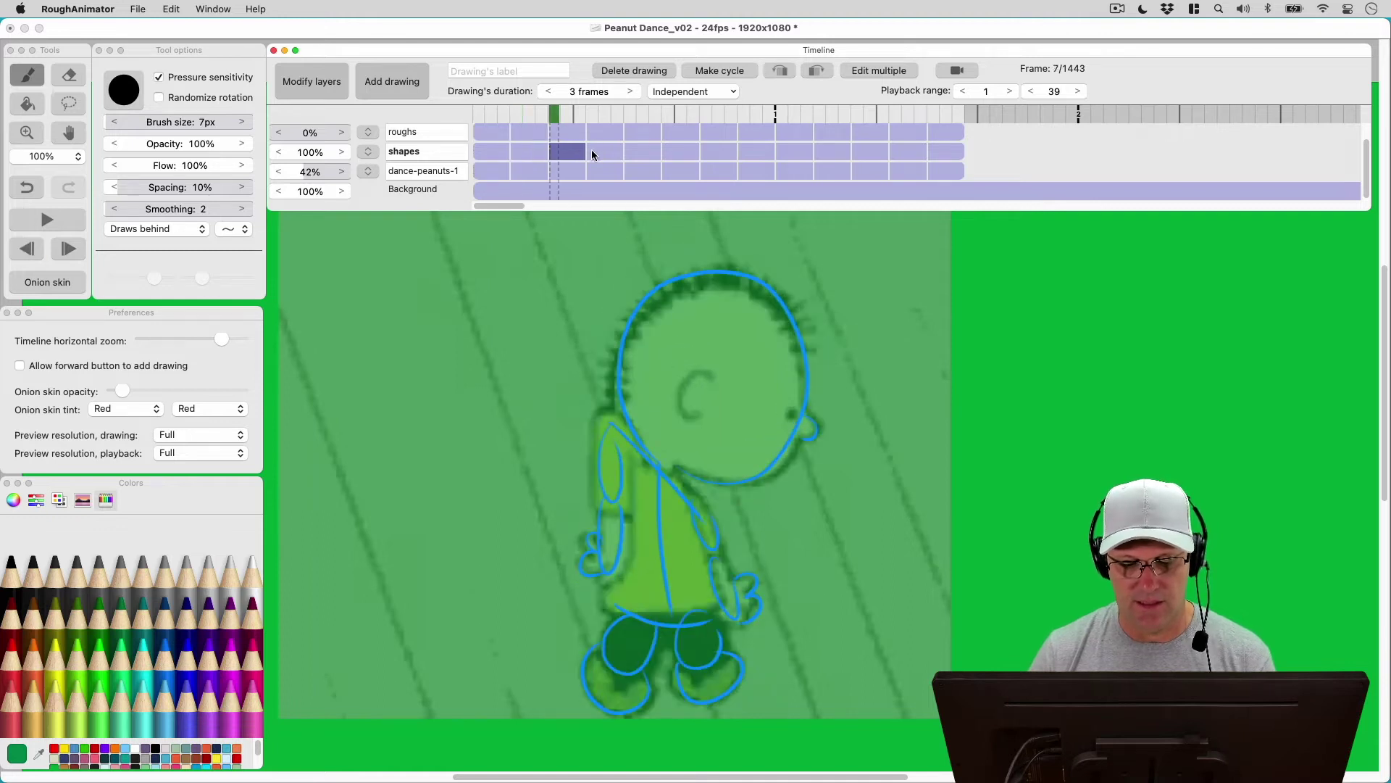
pyautogui.click(601, 152)
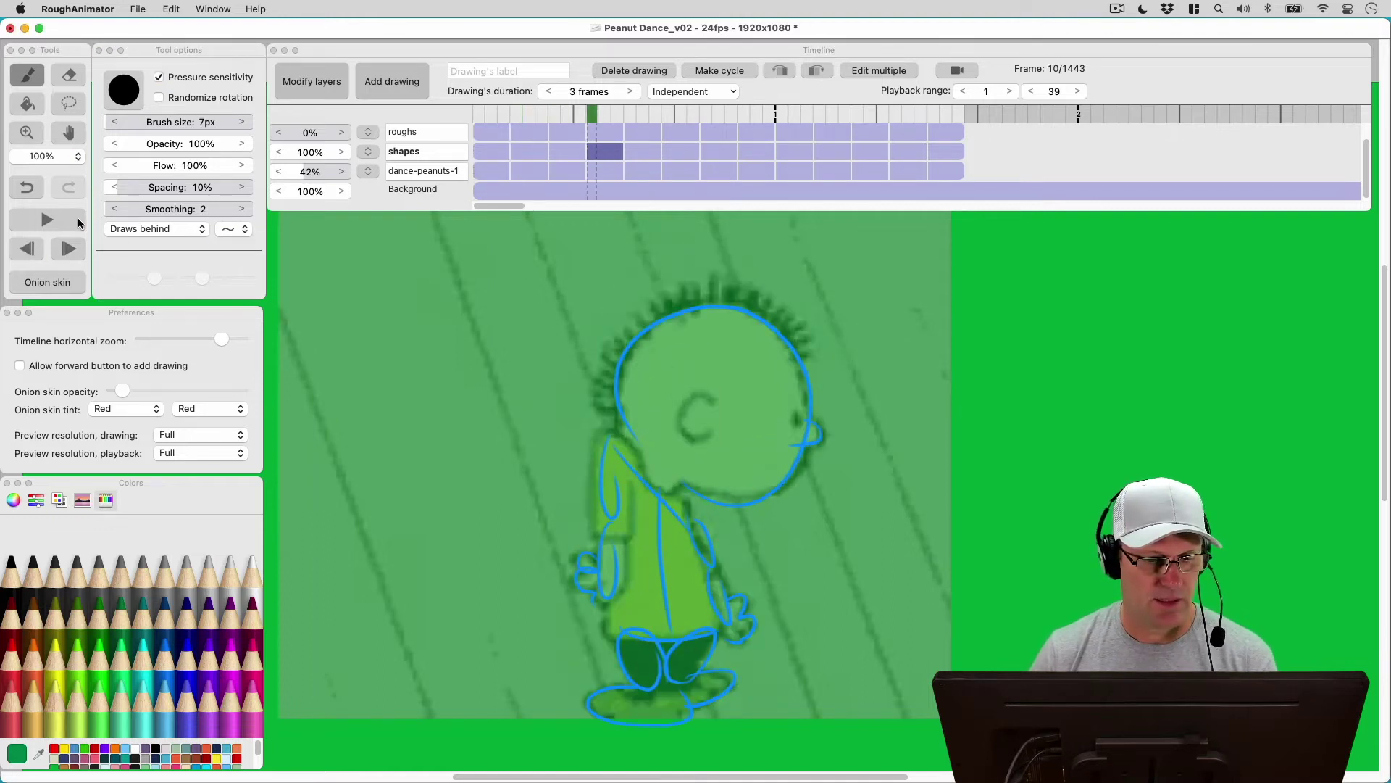
pyautogui.moveTo(337, 194); pyautogui.dragTo(203, 210)
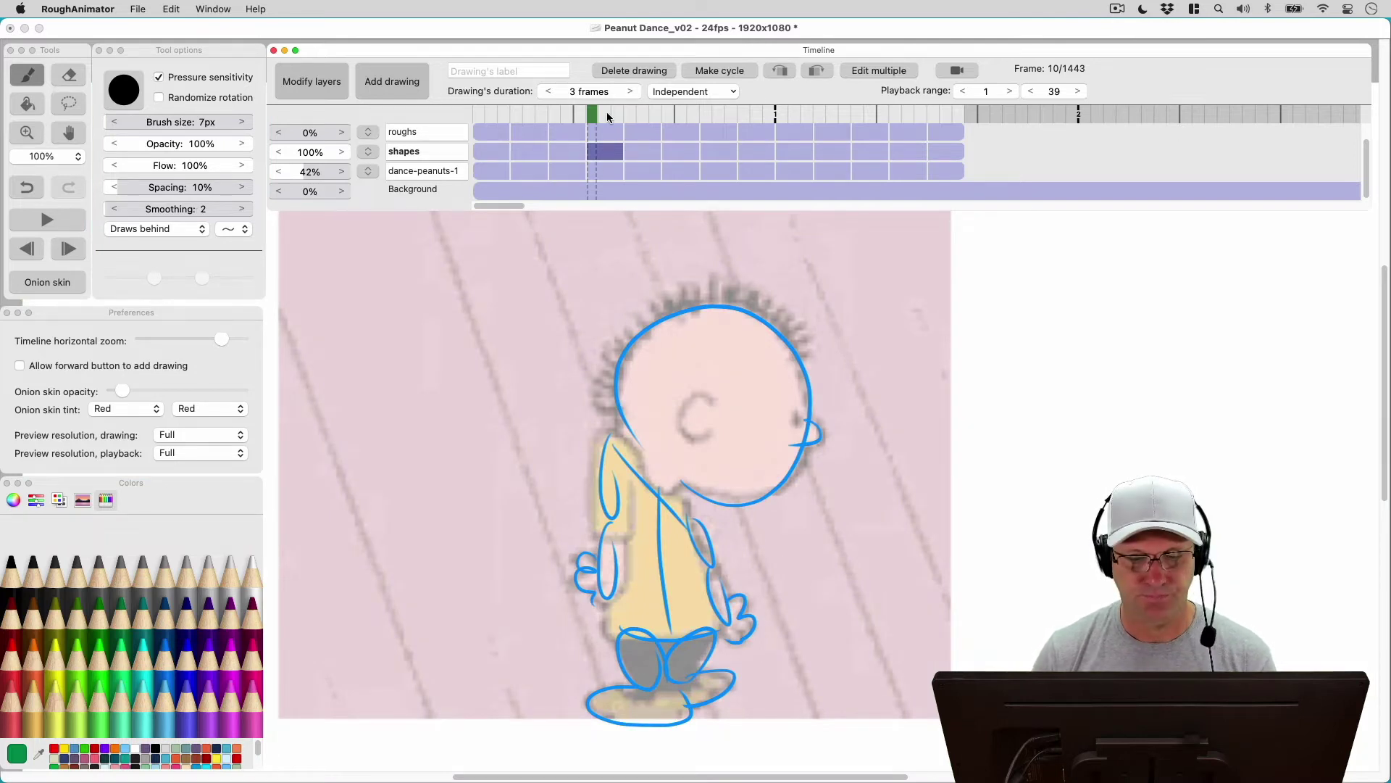
pyautogui.press('Right')
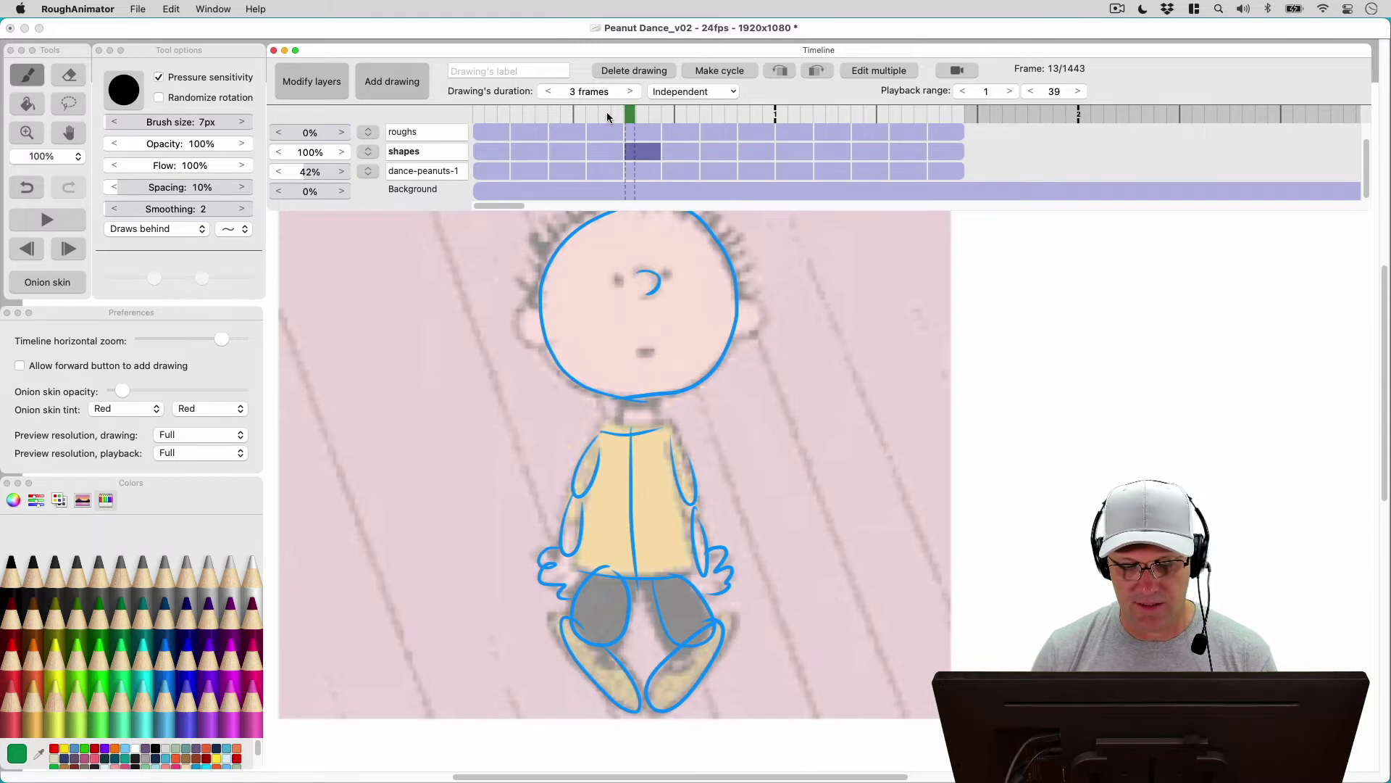
pyautogui.press('Right')
pyautogui.press('Right')
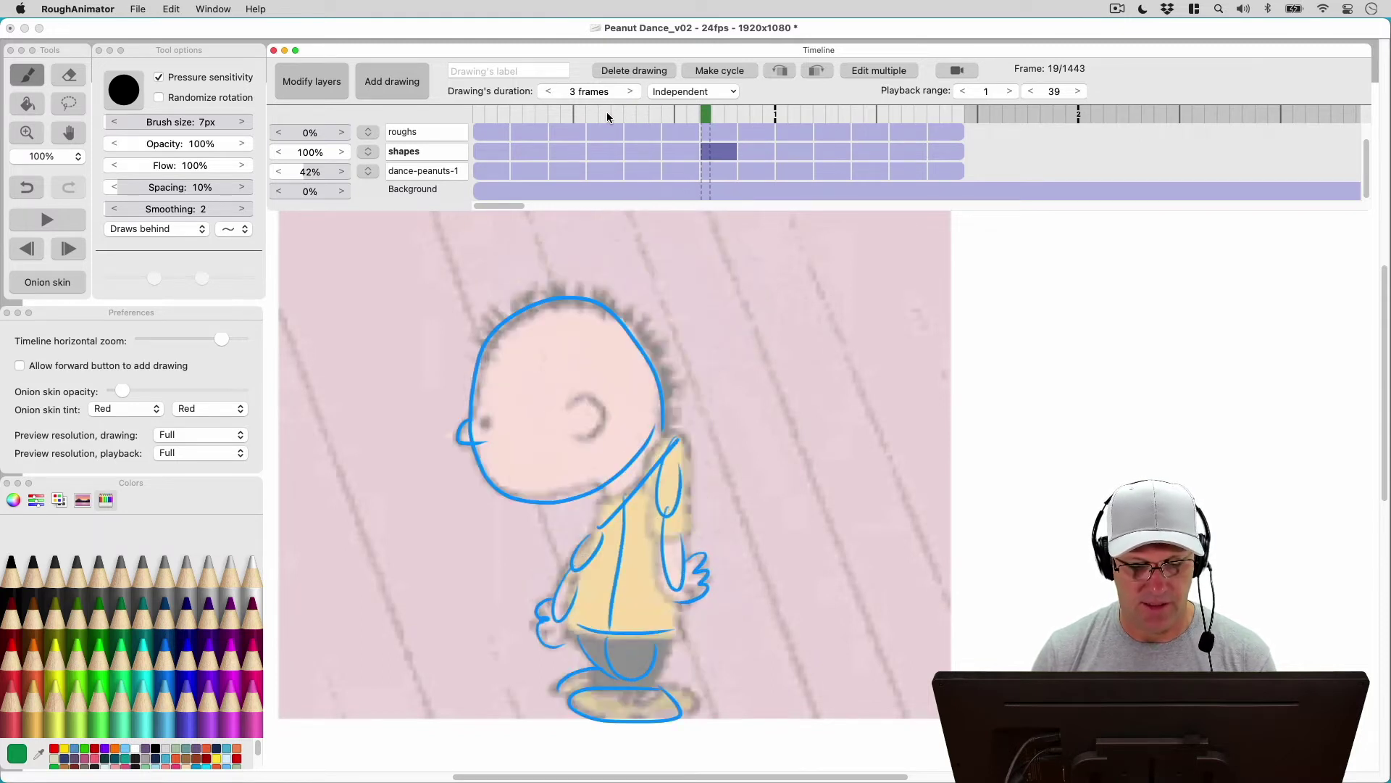
pyautogui.press('Left')
pyautogui.press('Right')
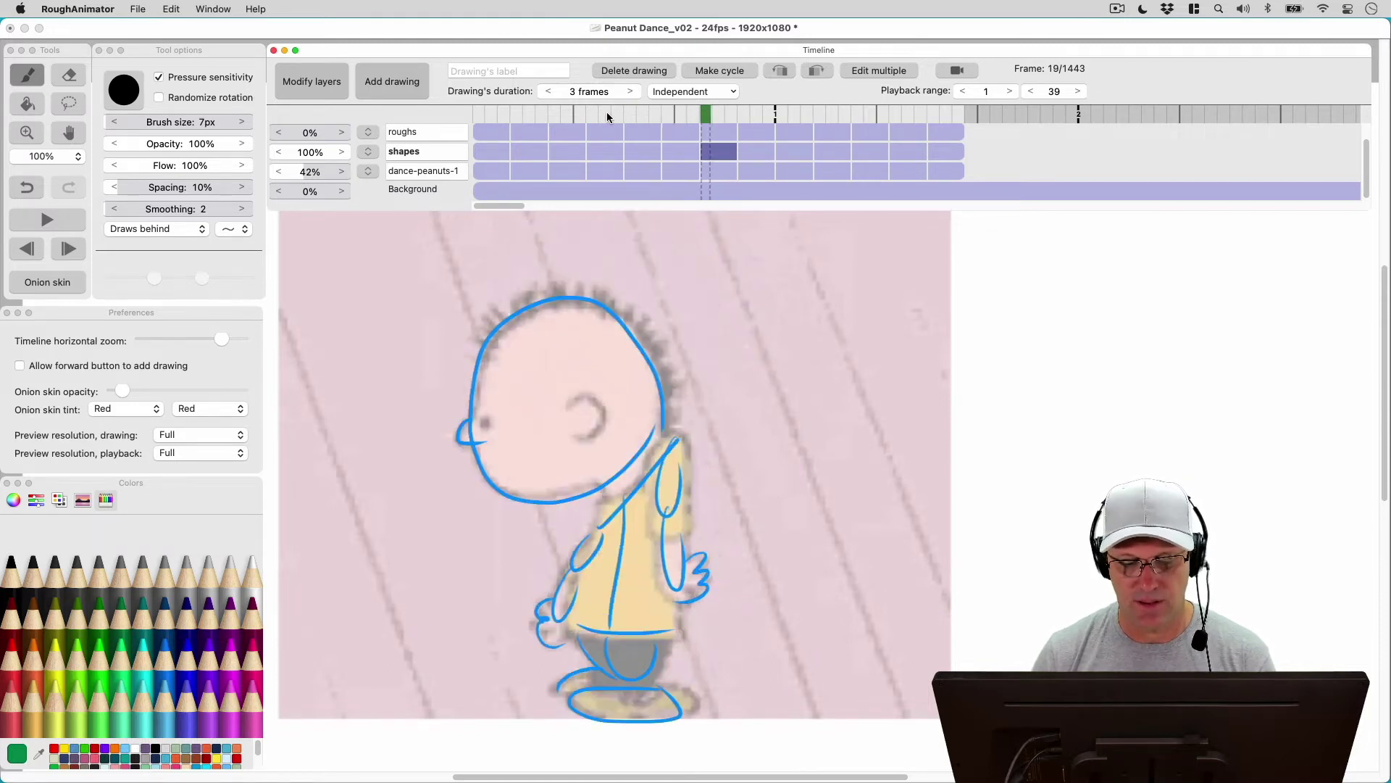
pyautogui.press('Right')
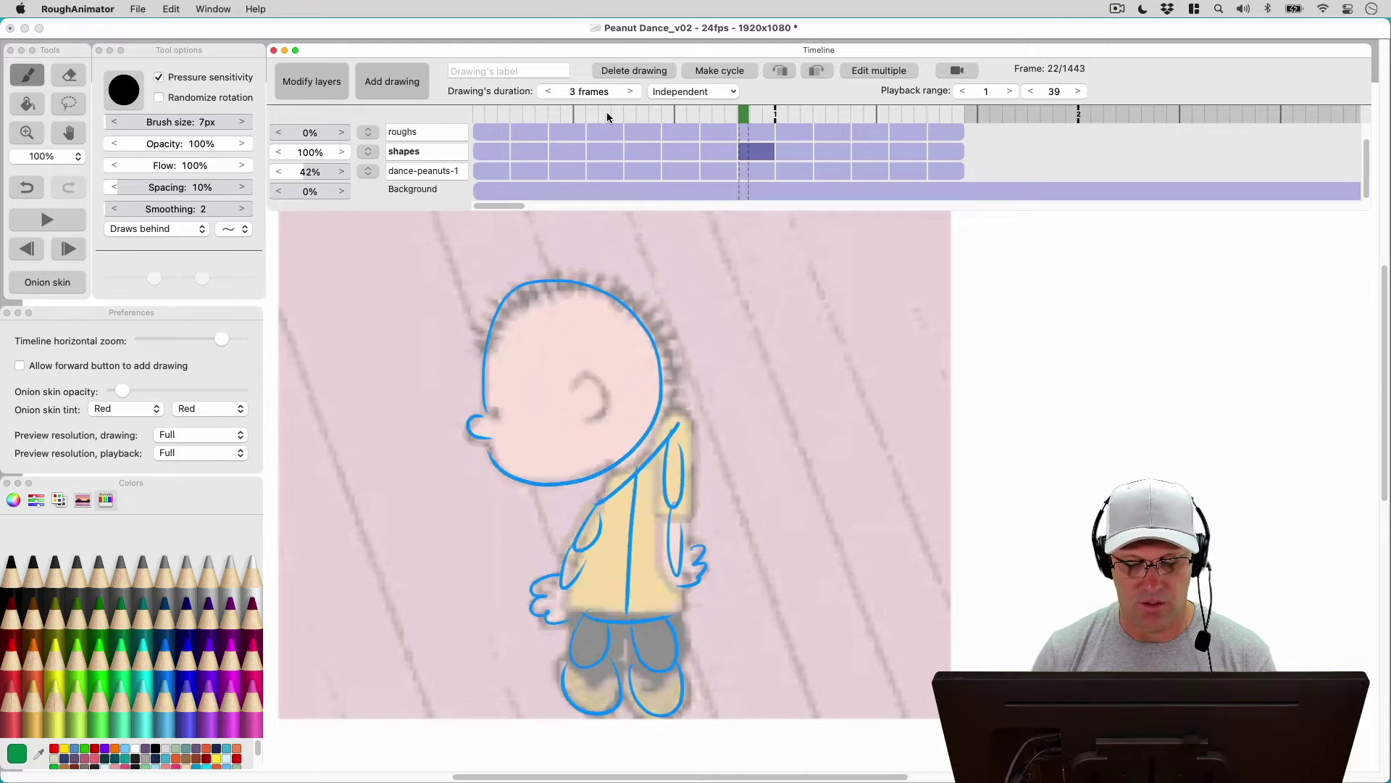
pyautogui.press('Right')
pyautogui.press('Right')
pyautogui.press('Left')
pyautogui.press('Right')
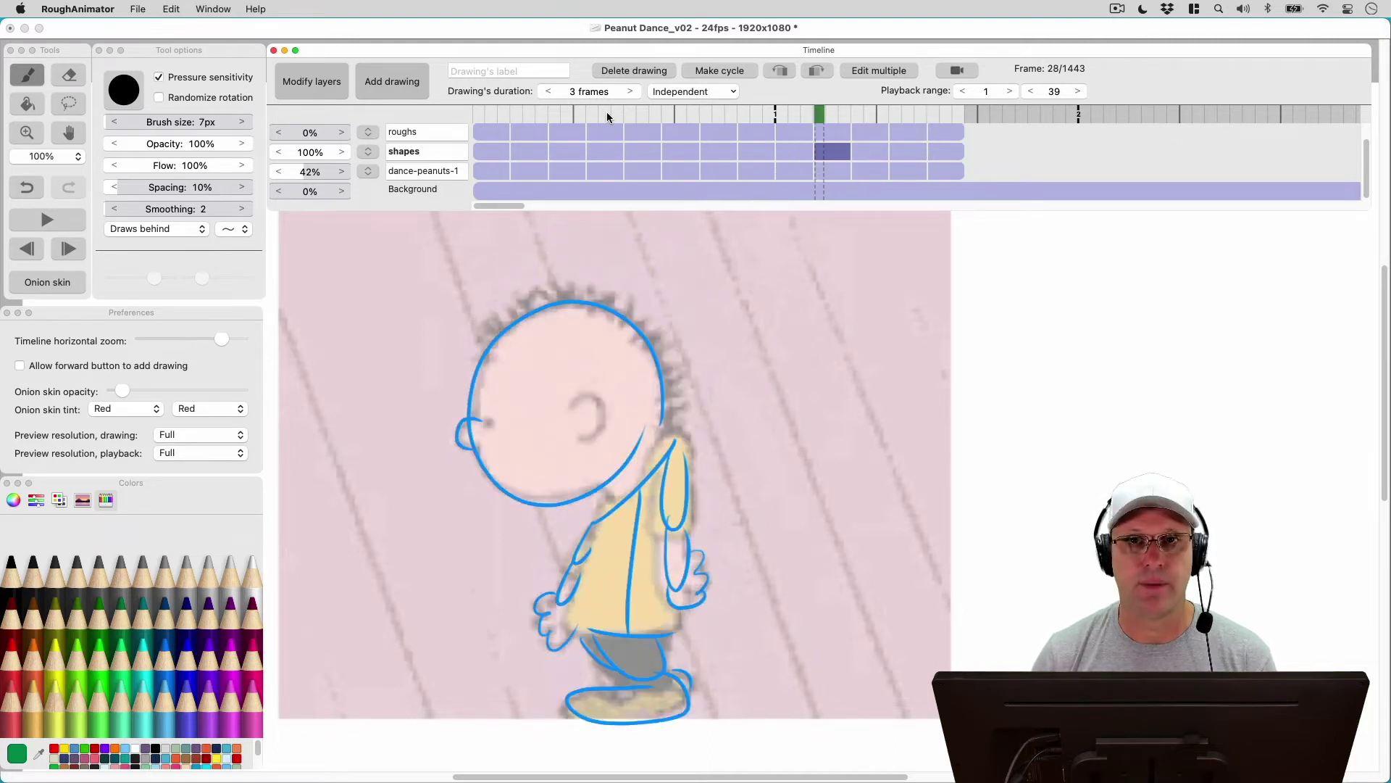
pyautogui.press('Right')
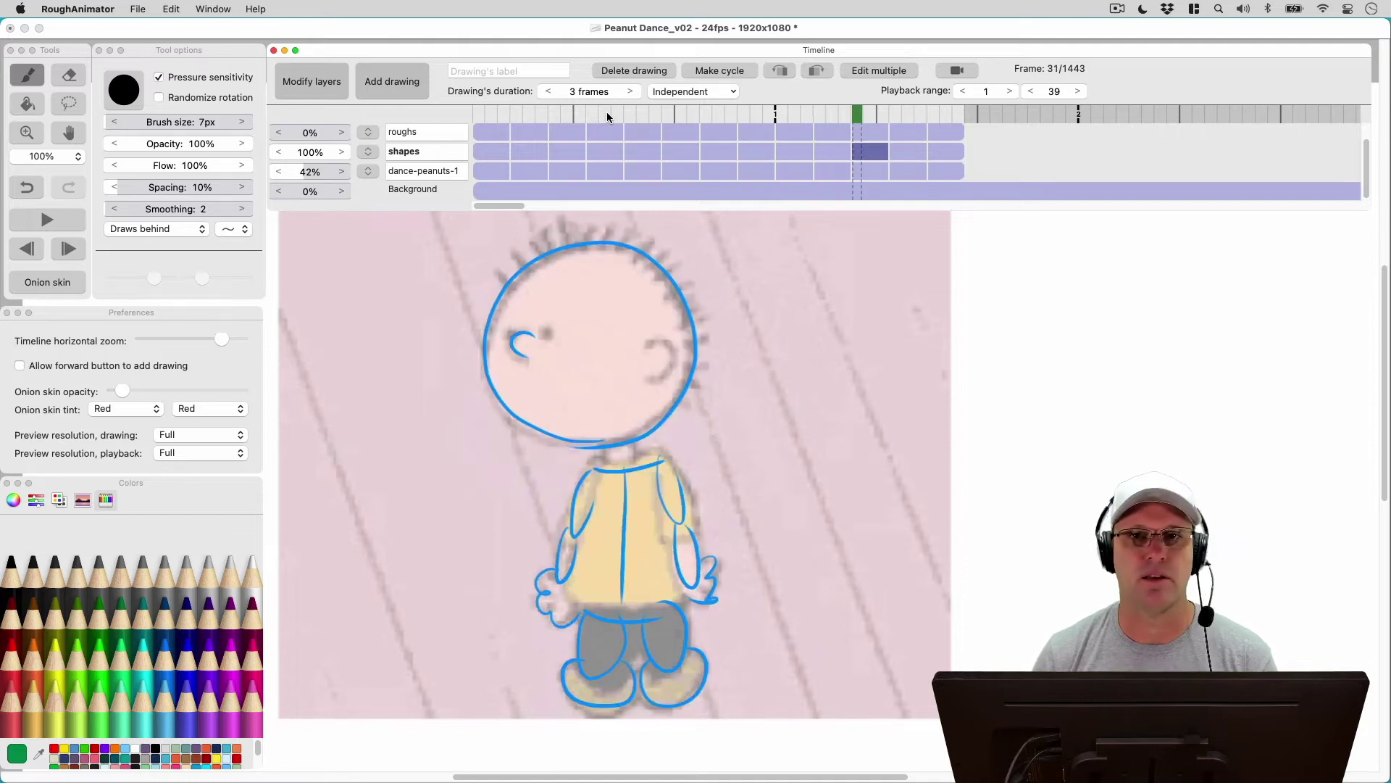
pyautogui.press('Right')
pyautogui.press('Right')
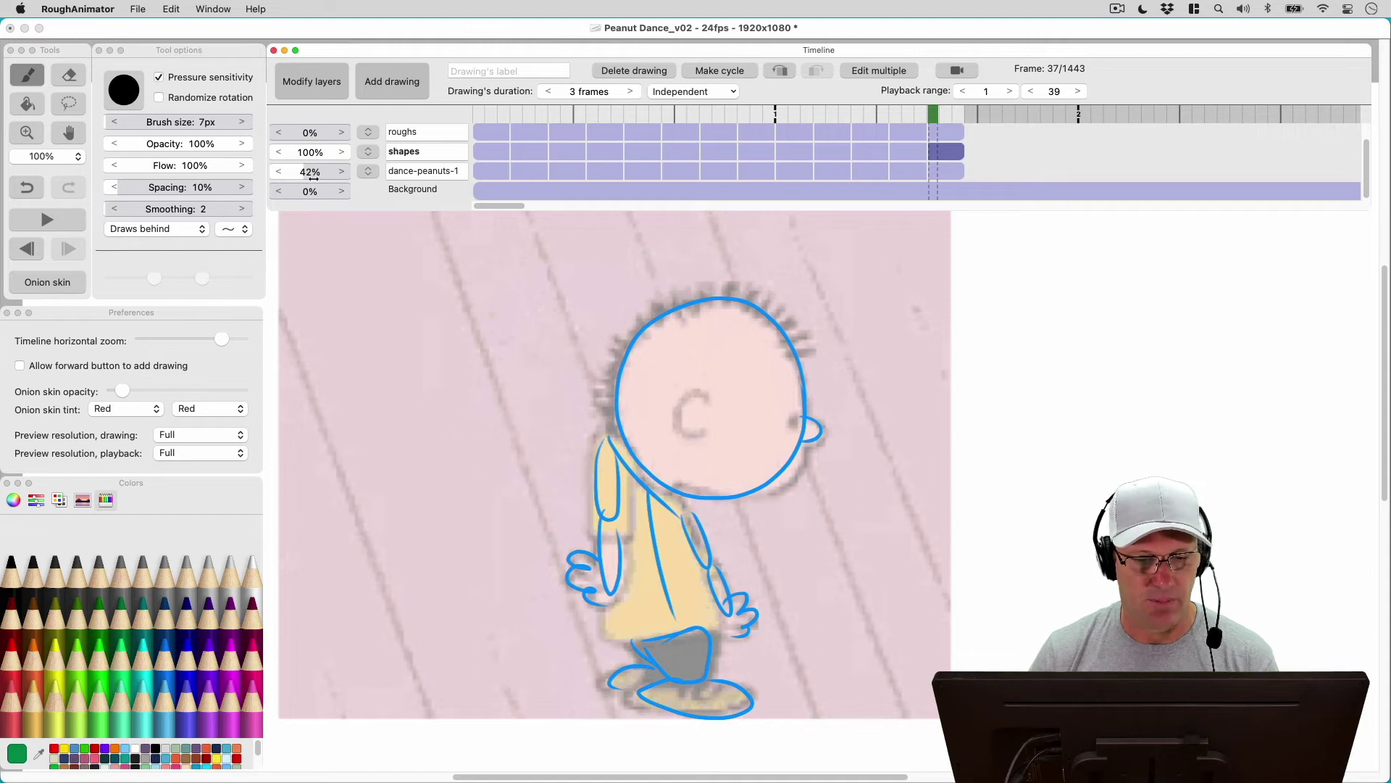
# Use Modify layers > Duplicate layer timing to blank drawings to add a blank layer.
pyautogui.click(488, 176)
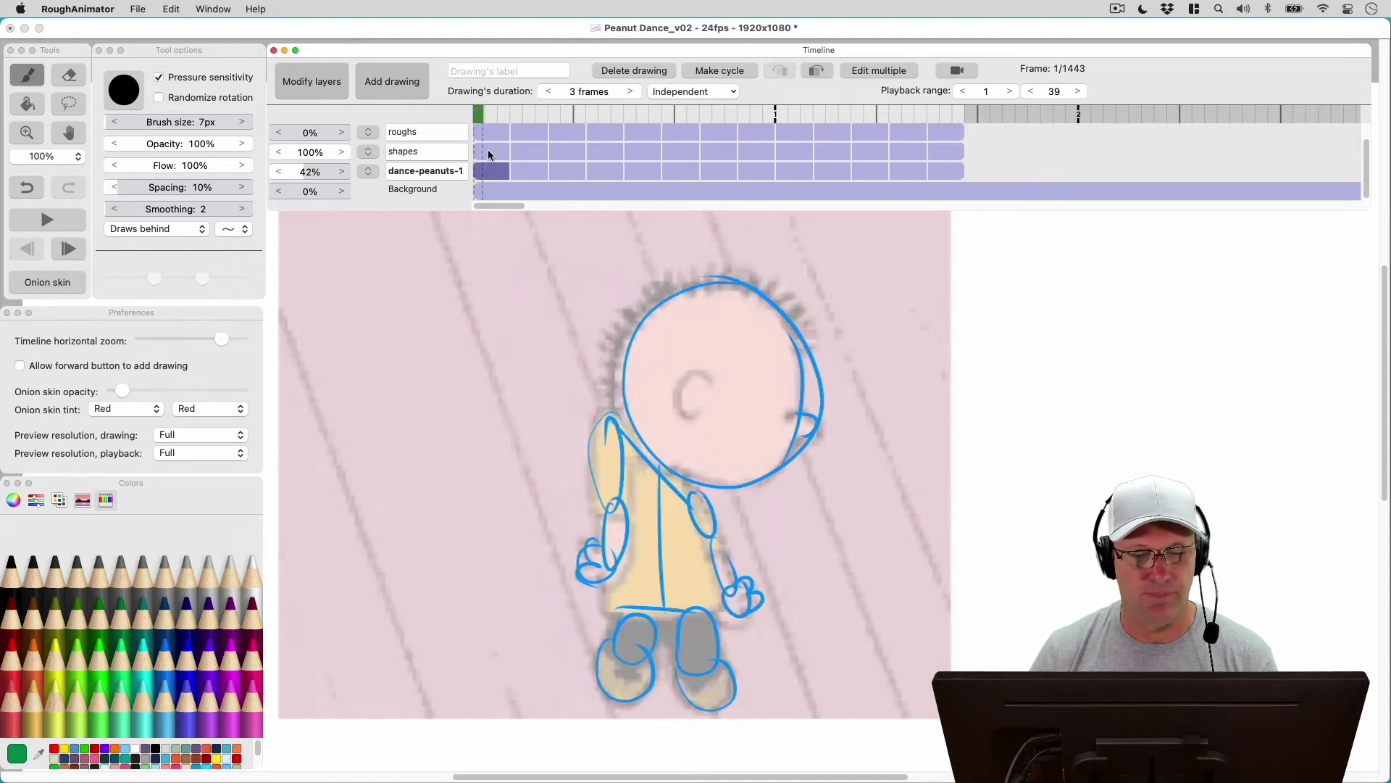
pyautogui.click(488, 152)
pyautogui.click(329, 86)
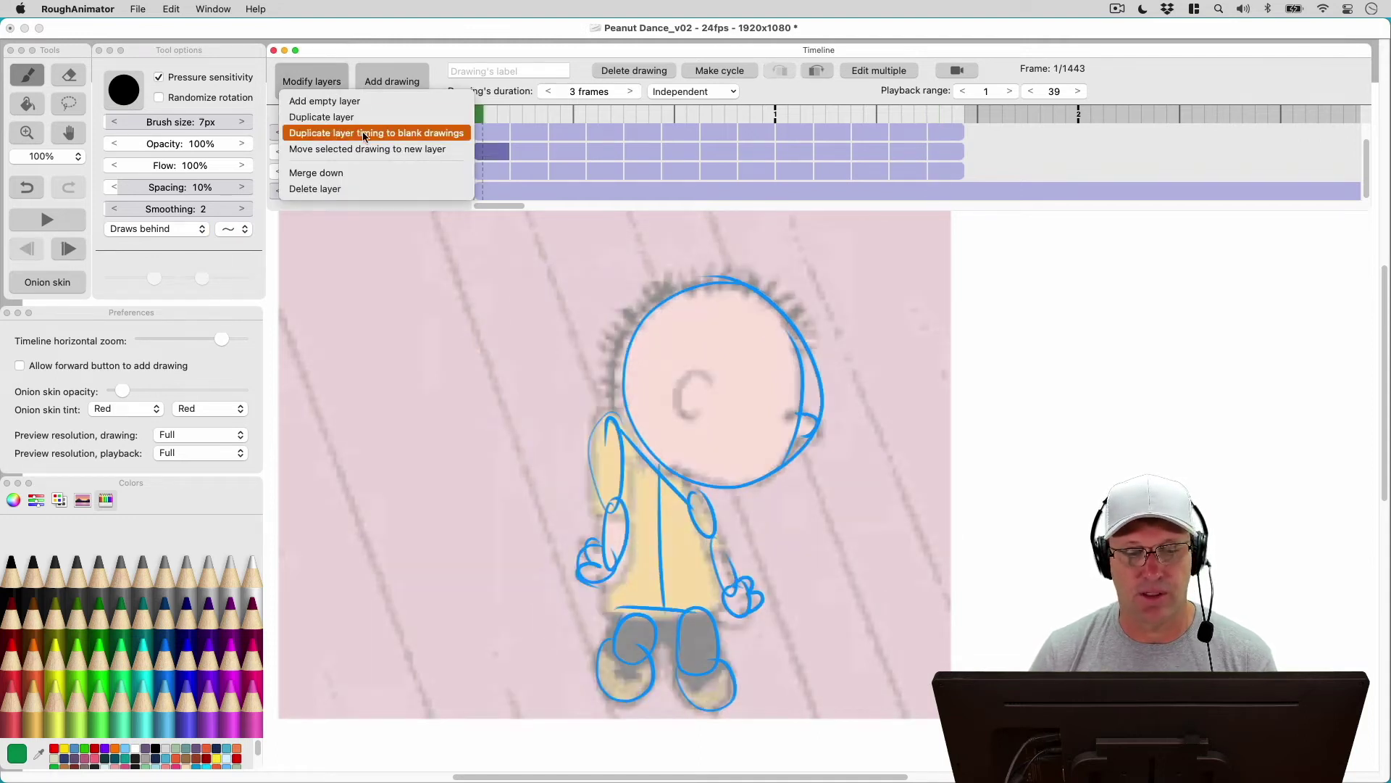
pyautogui.click(452, 134)
pyautogui.click(492, 137)
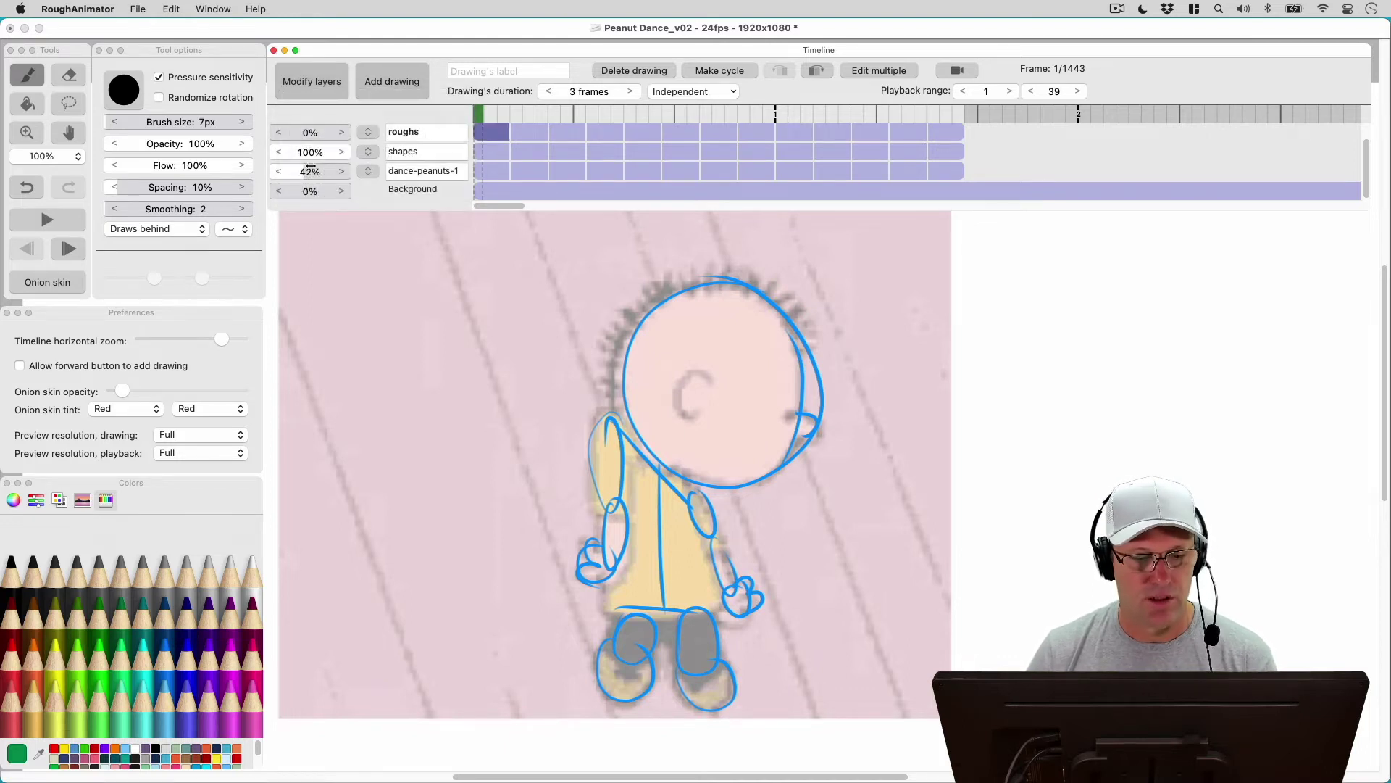
# Drop dance-peanuts-1 to 0% opacity and play the blue shapes animation.
pyautogui.moveTo(309, 172); pyautogui.dragTo(220, 173)
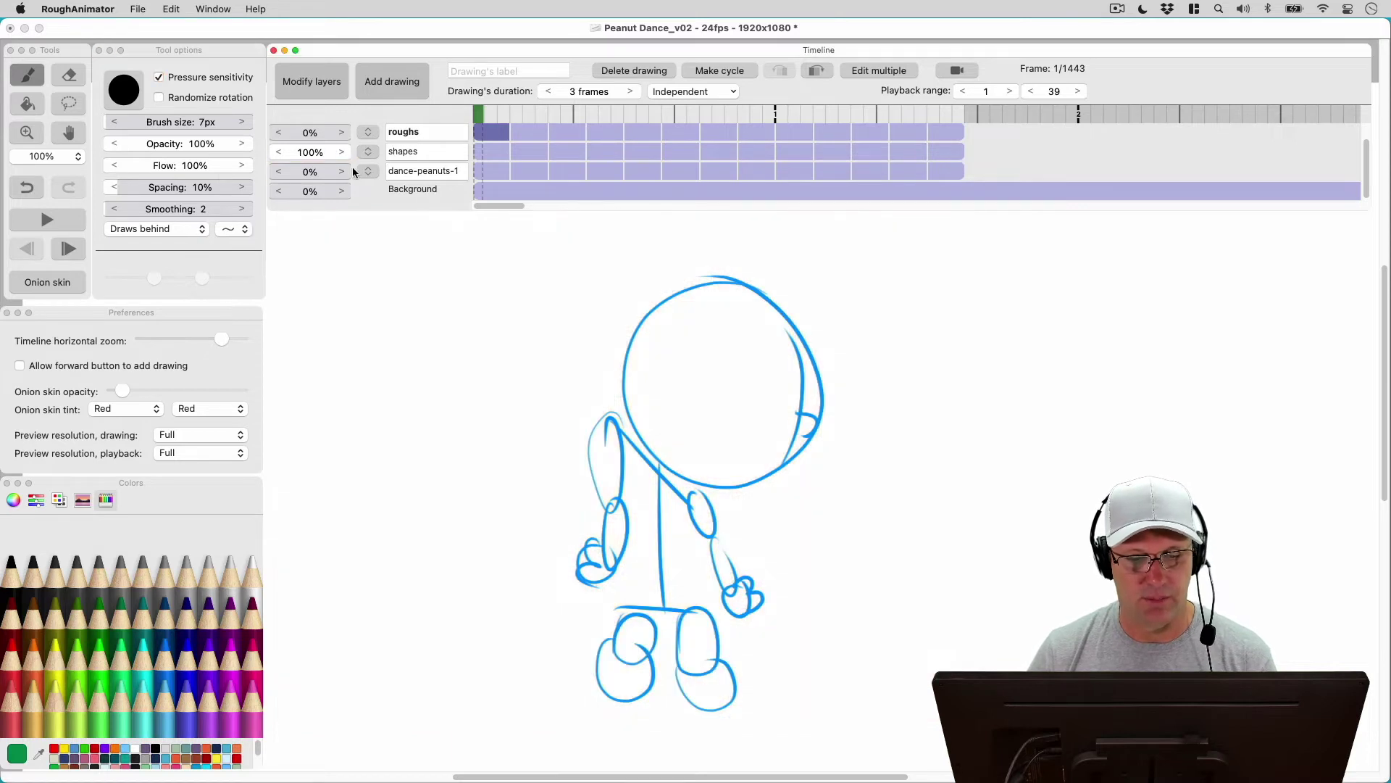
pyautogui.click(620, 323)
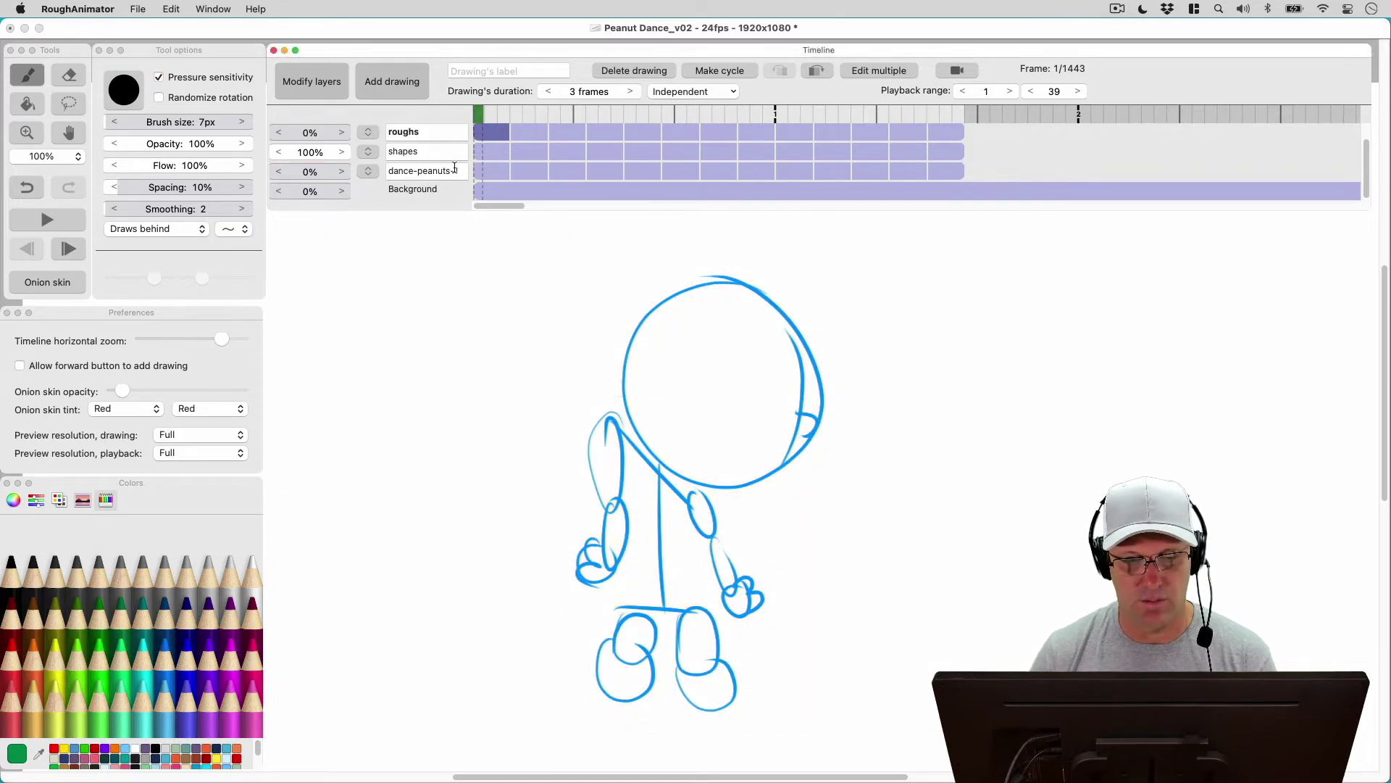
pyautogui.click(64, 221)
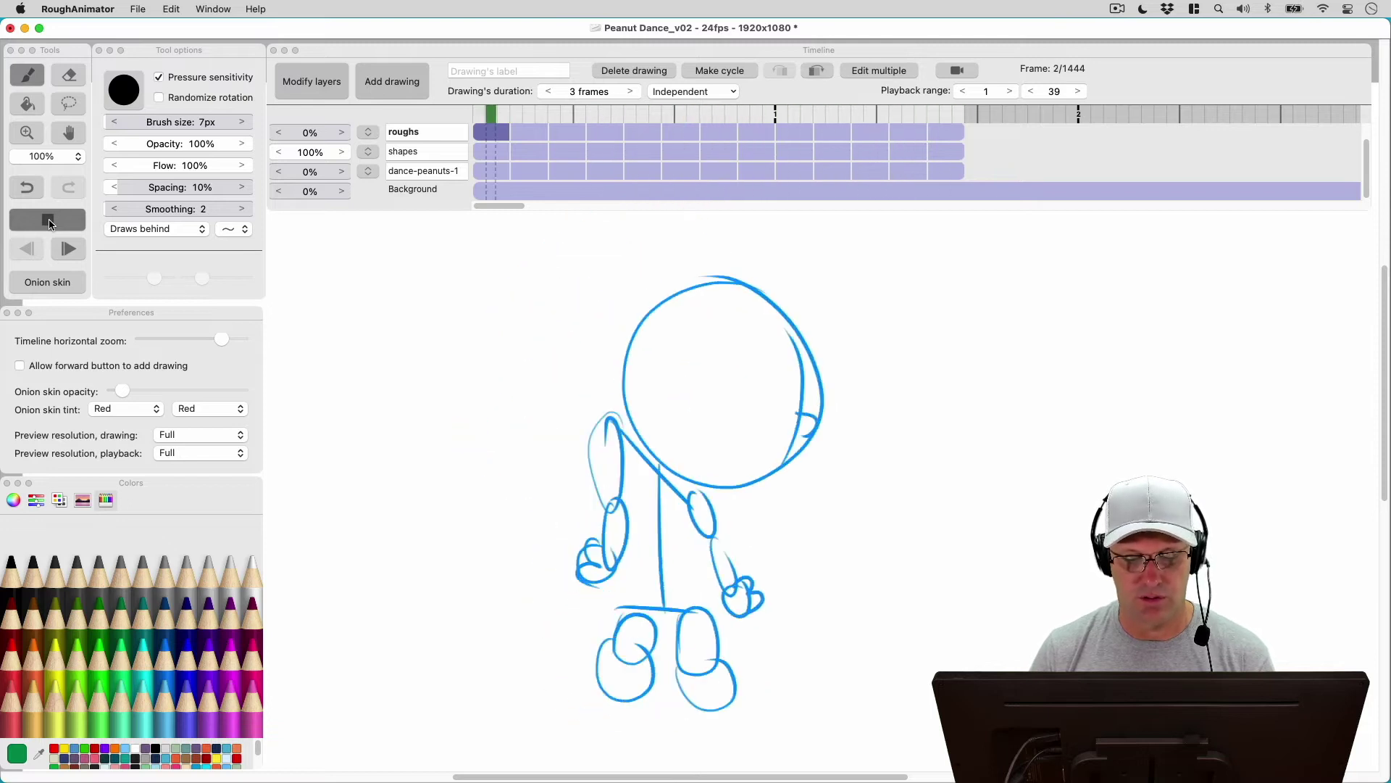
# Stop playback and bring the roughs layer up to 100% opacity.
pyautogui.click(49, 221)
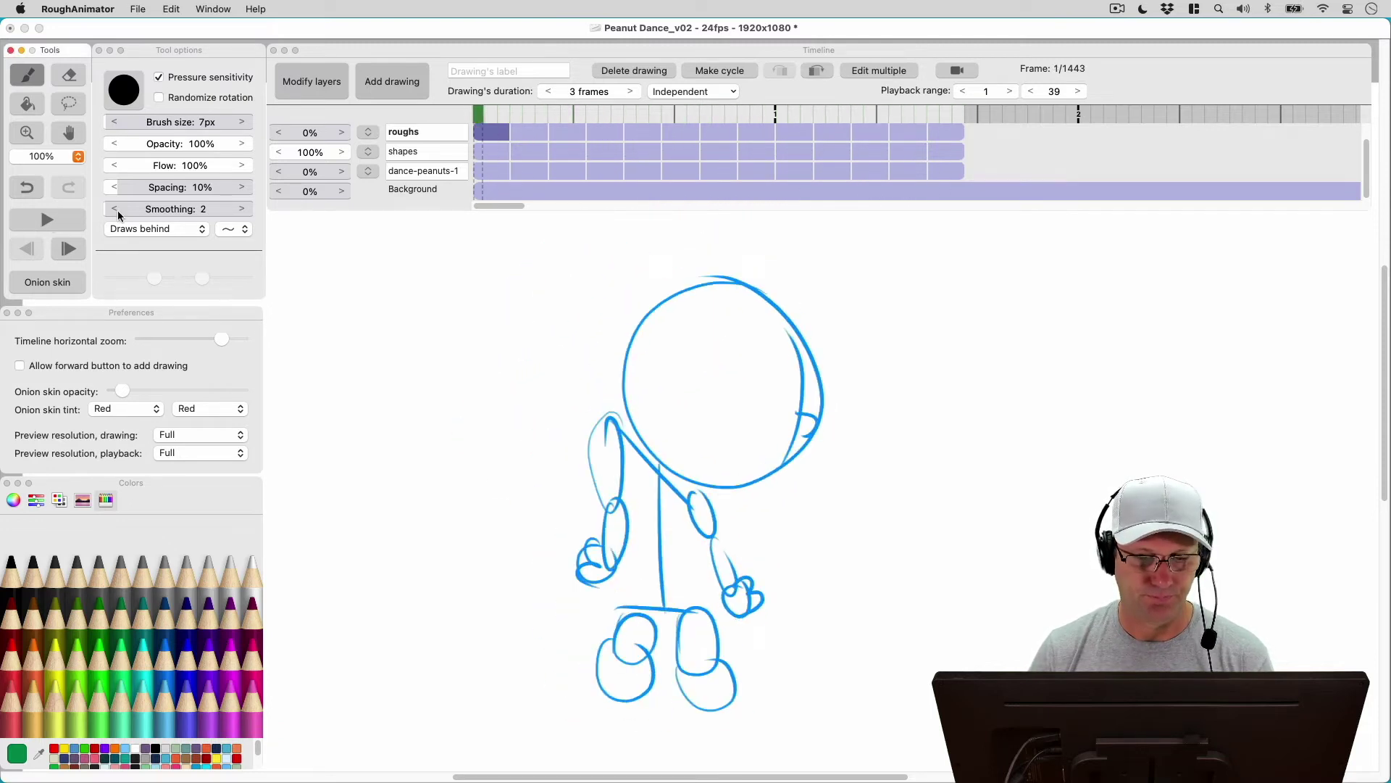
pyautogui.click(490, 139)
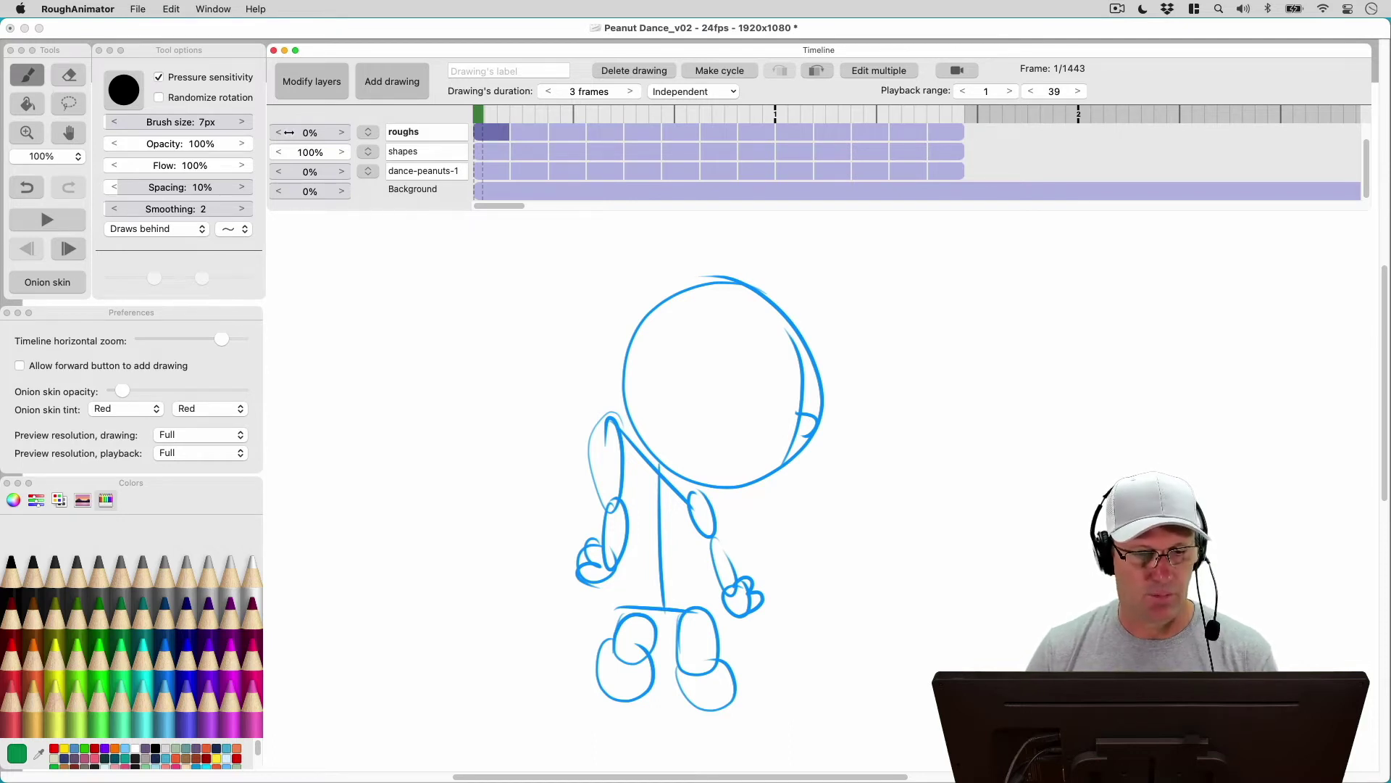
pyautogui.moveTo(290, 134); pyautogui.dragTo(378, 134)
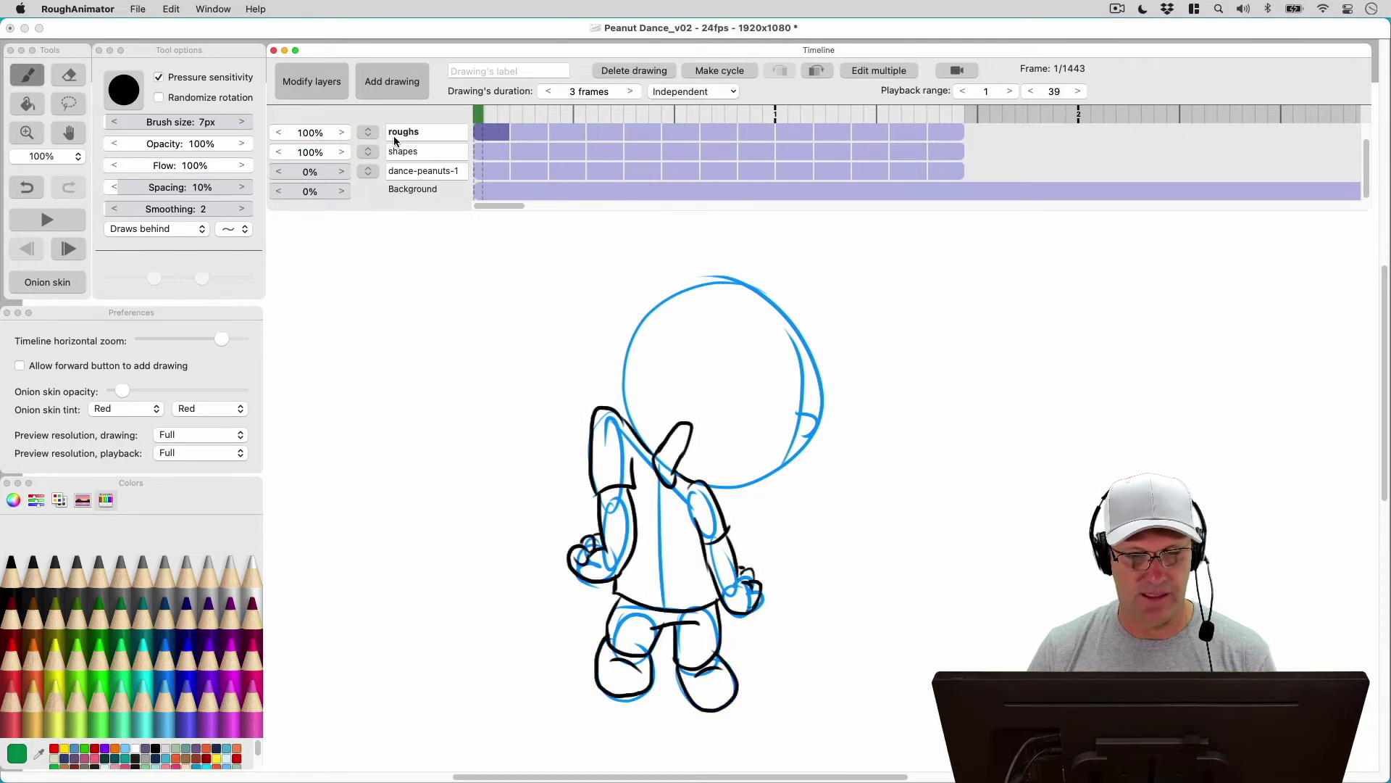
# Undo a stray brush stroke across the head with Cmd+Z and replay the dance.
pyautogui.click(781, 429)
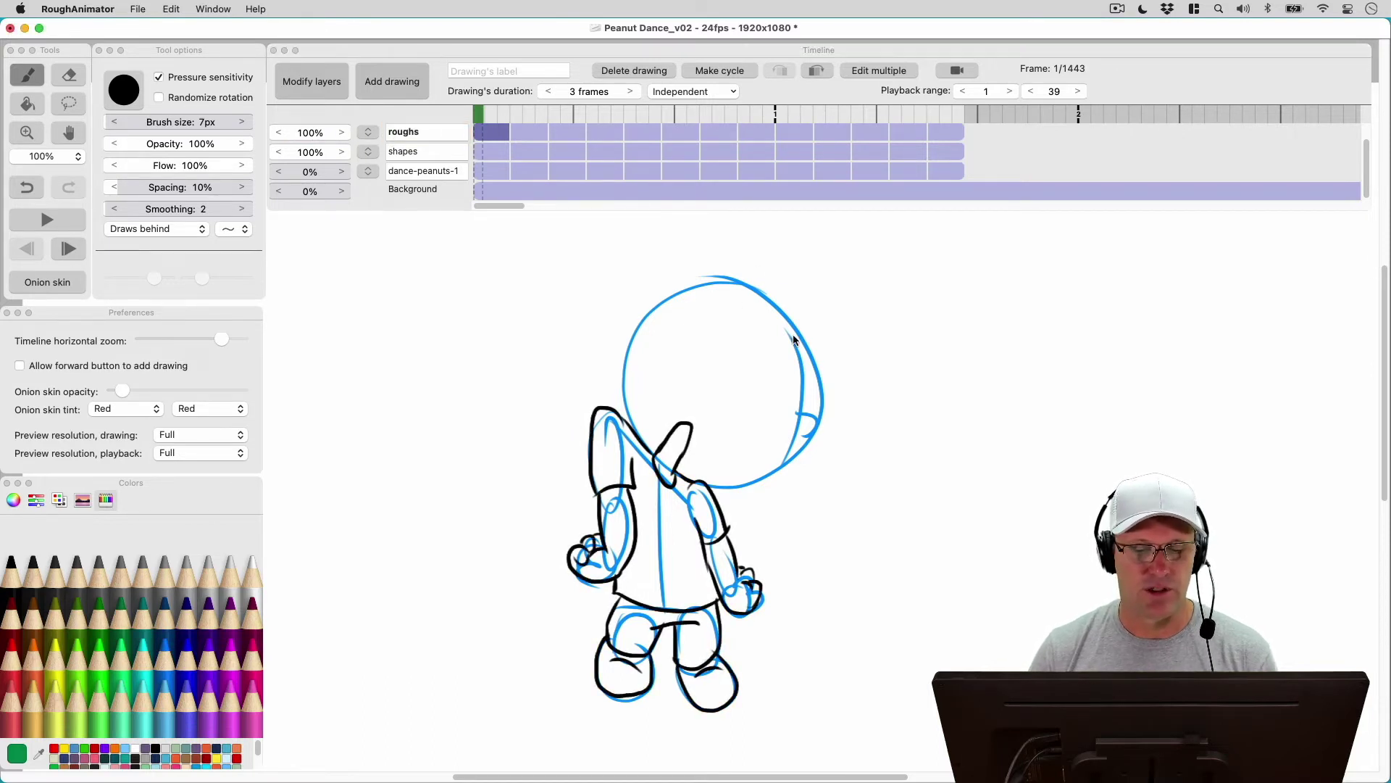
pyautogui.moveTo(844, 354); pyautogui.dragTo(754, 366)
pyautogui.press('super+z')
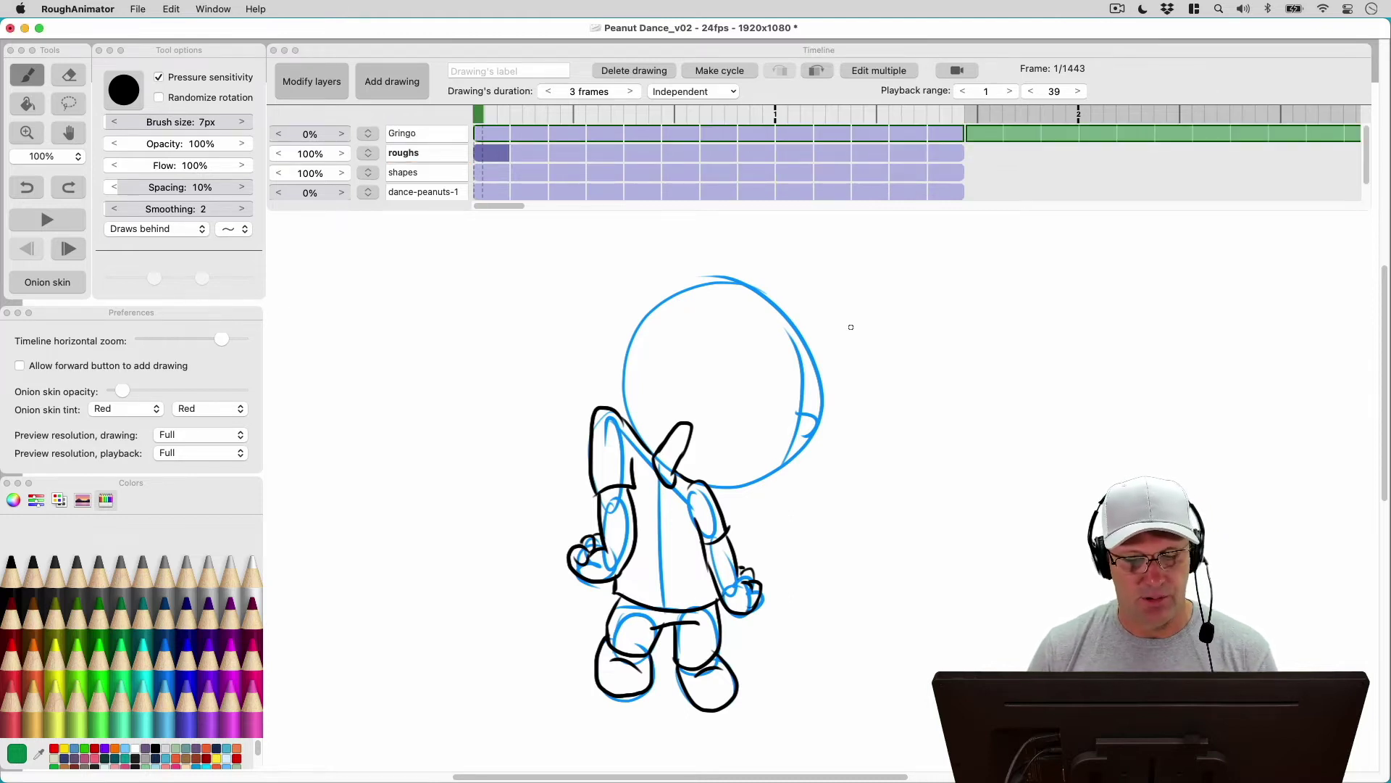
pyautogui.click(243, 199)
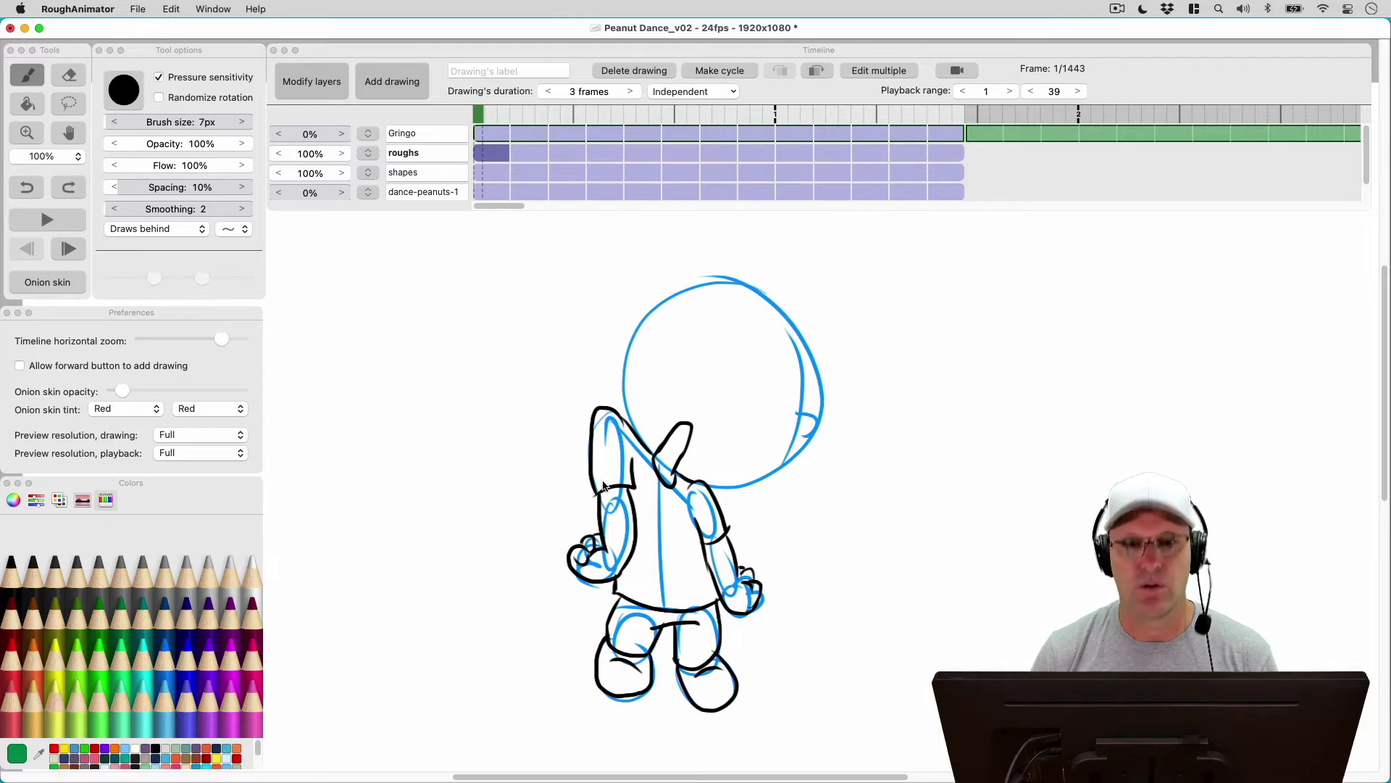
pyautogui.click(48, 219)
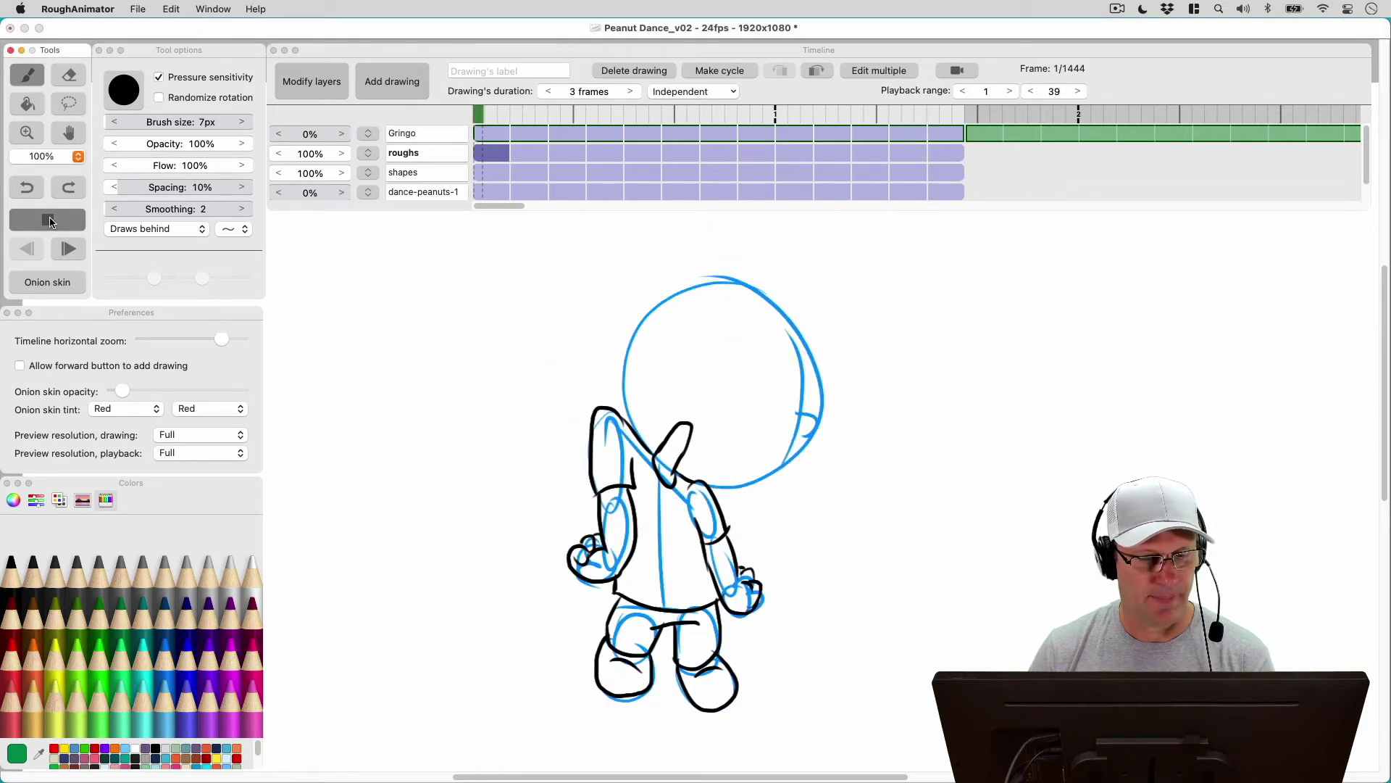
# Drag the shapes layer opacity to 0% and preview the black roughs alone.
pyautogui.click(48, 219)
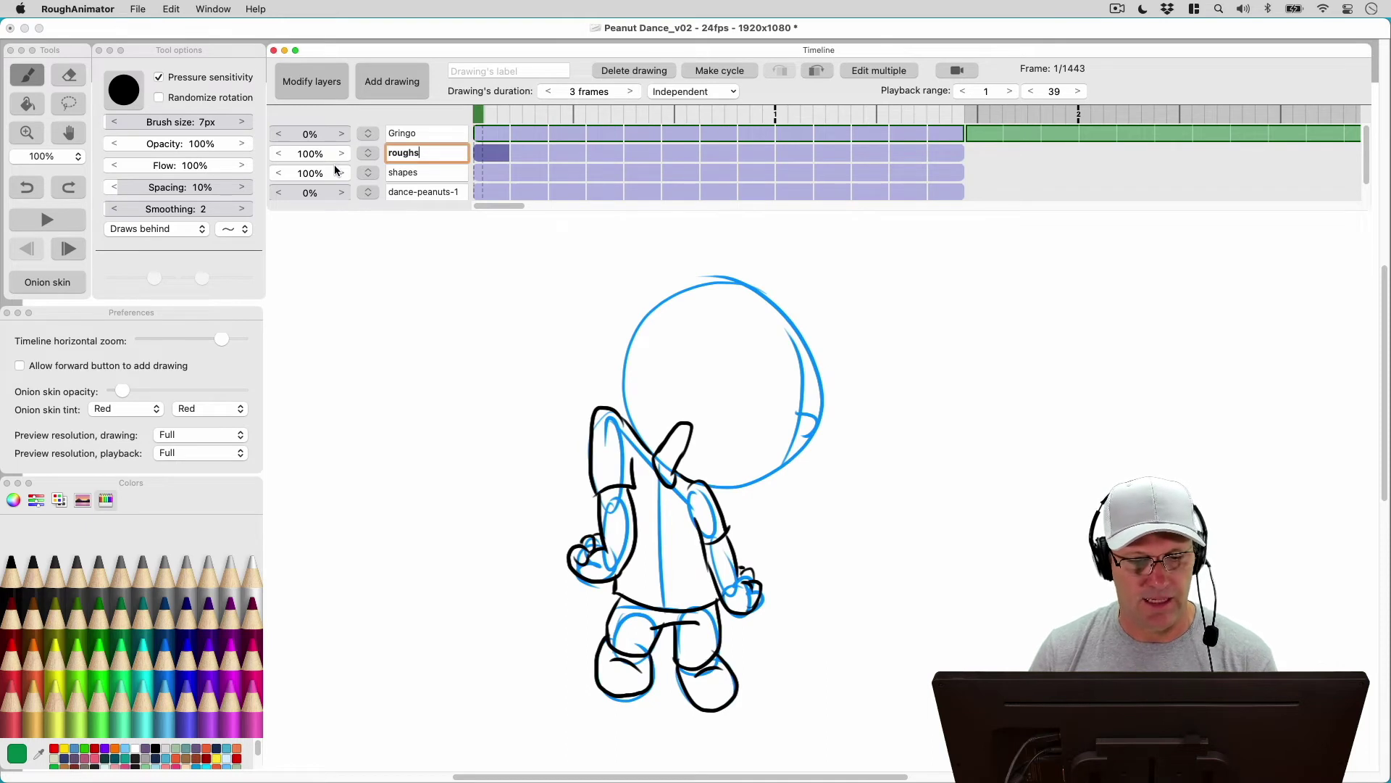
pyautogui.doubleClick(306, 172)
pyautogui.moveTo(306, 172); pyautogui.dragTo(178, 185)
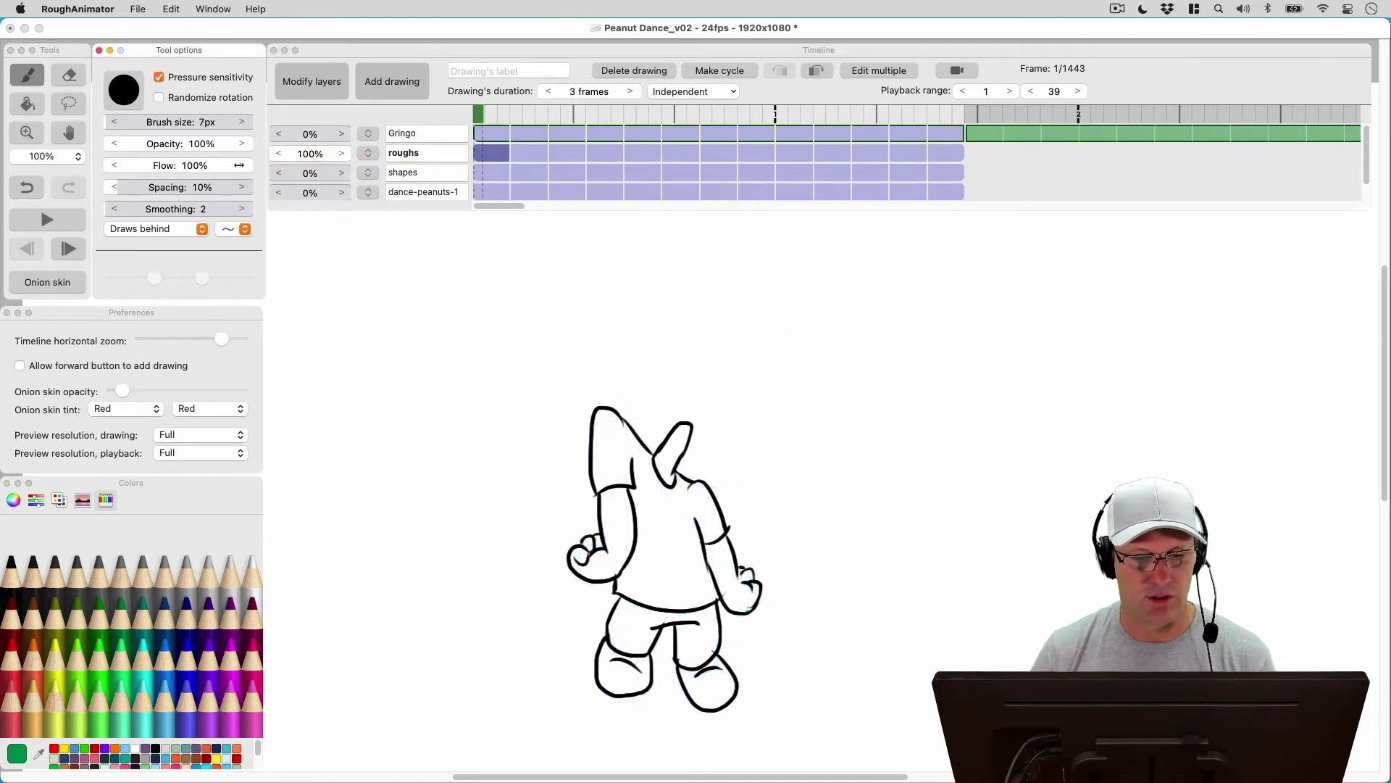
pyautogui.click(46, 219)
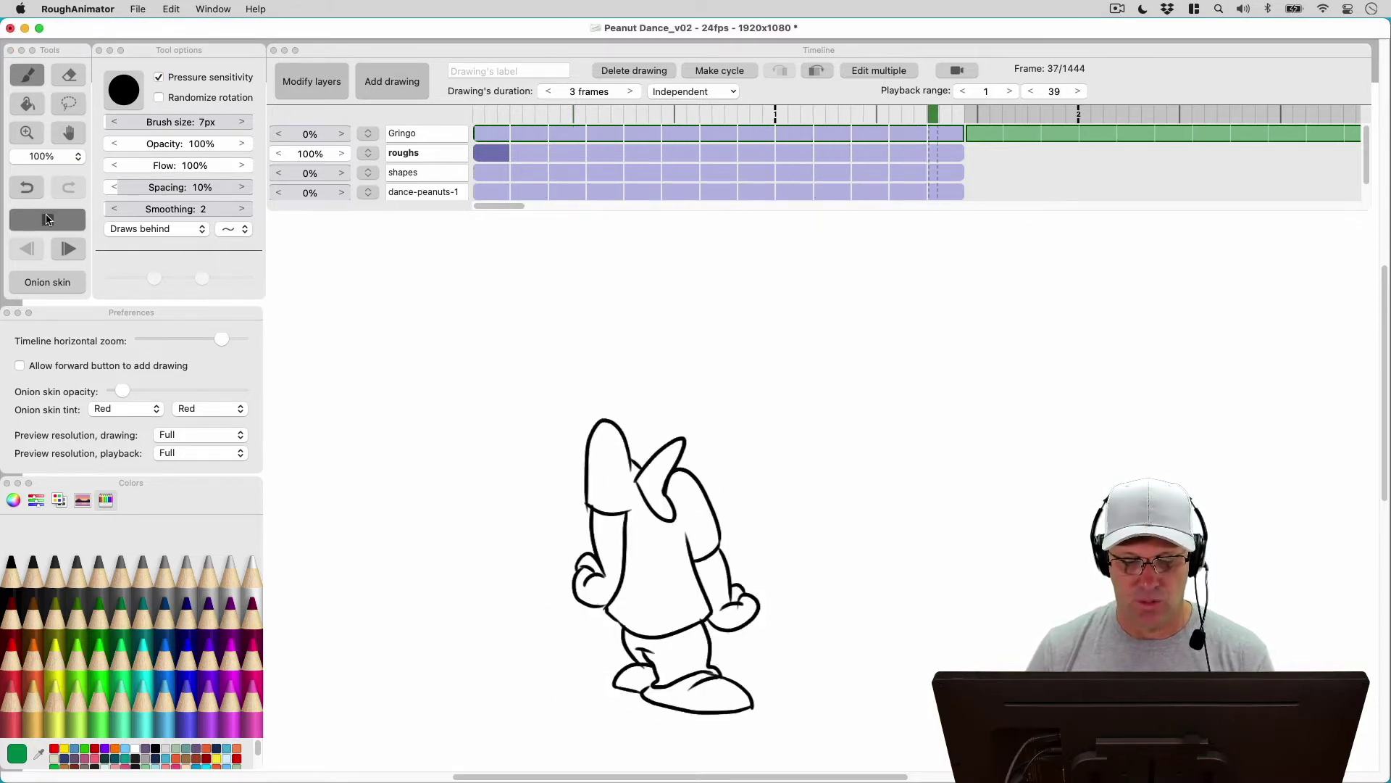
pyautogui.click(48, 223)
pyautogui.click(537, 199)
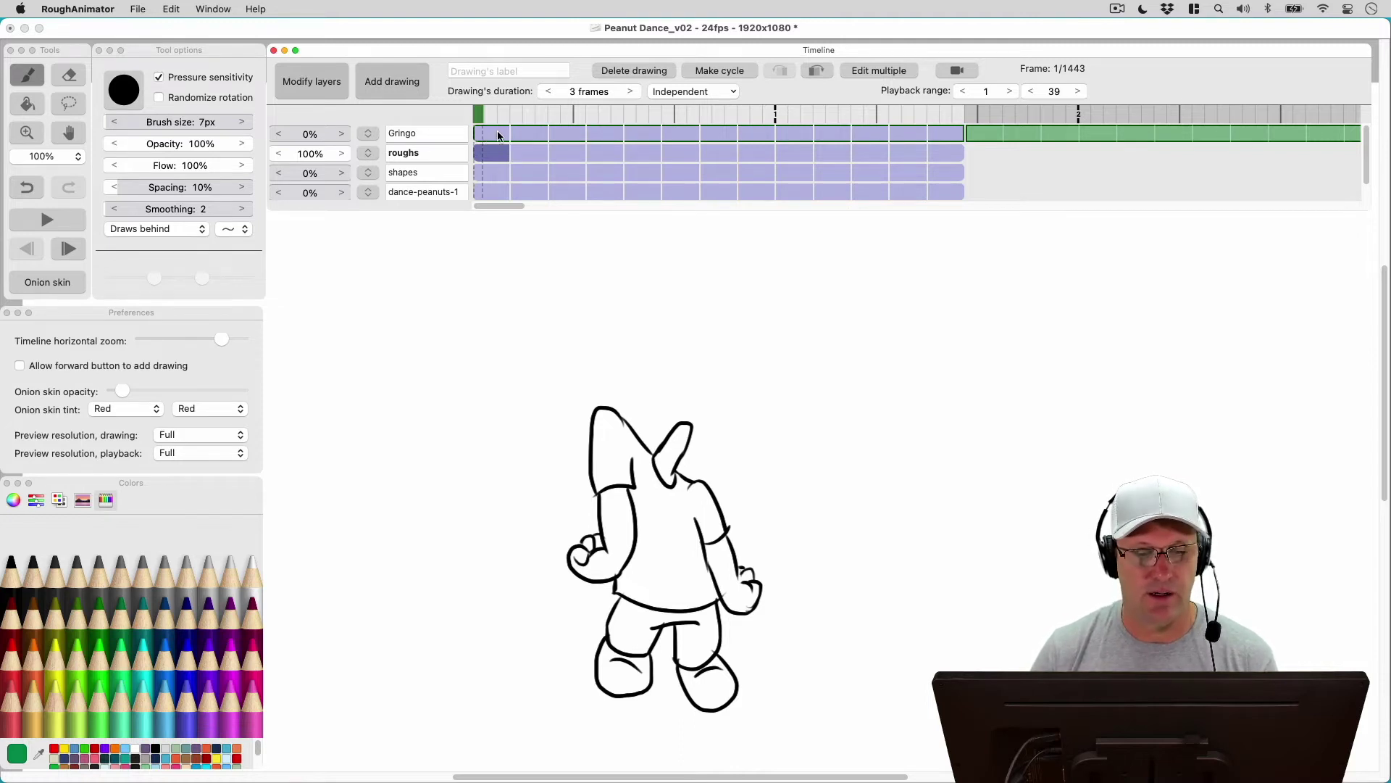
# Add a blank 'roughs copy' layer following the roughs timing and step through its drawings.
pyautogui.click(311, 81)
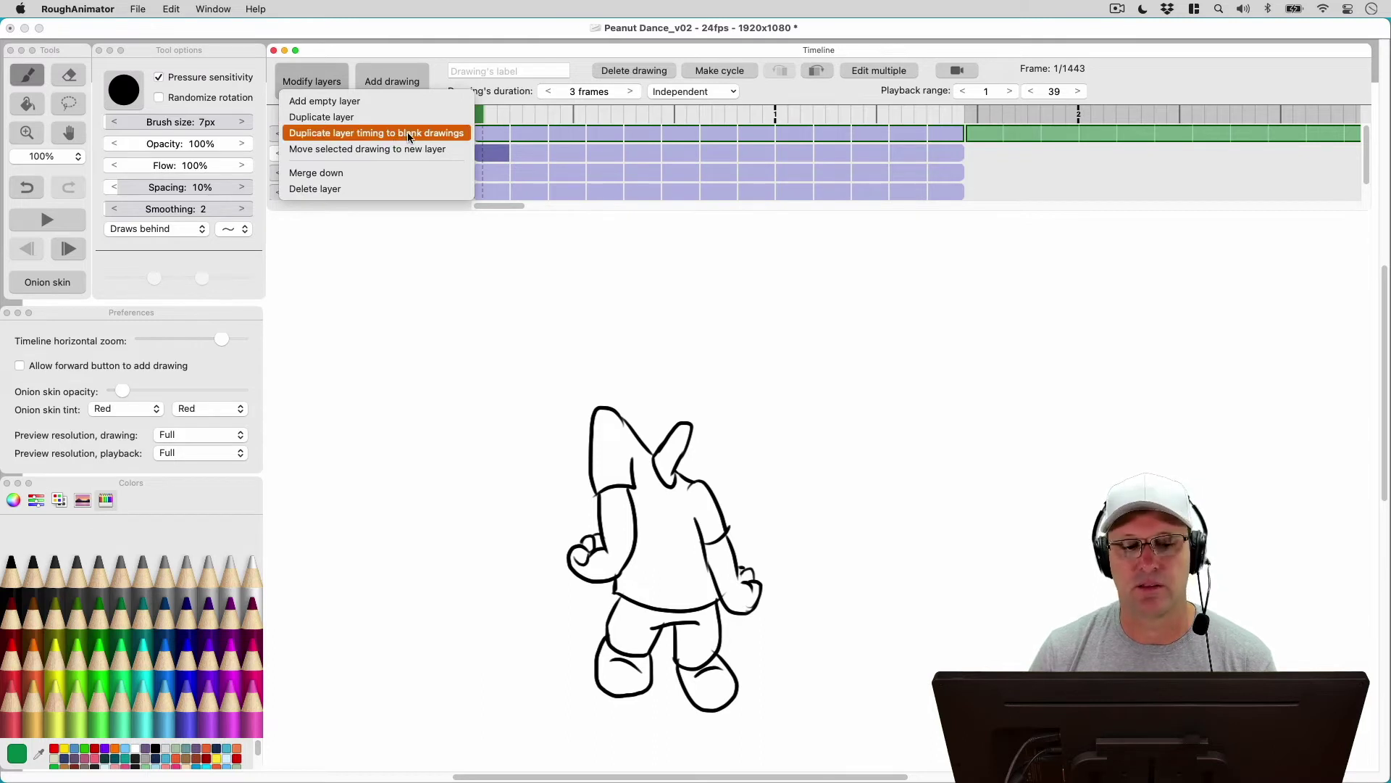
pyautogui.click(455, 134)
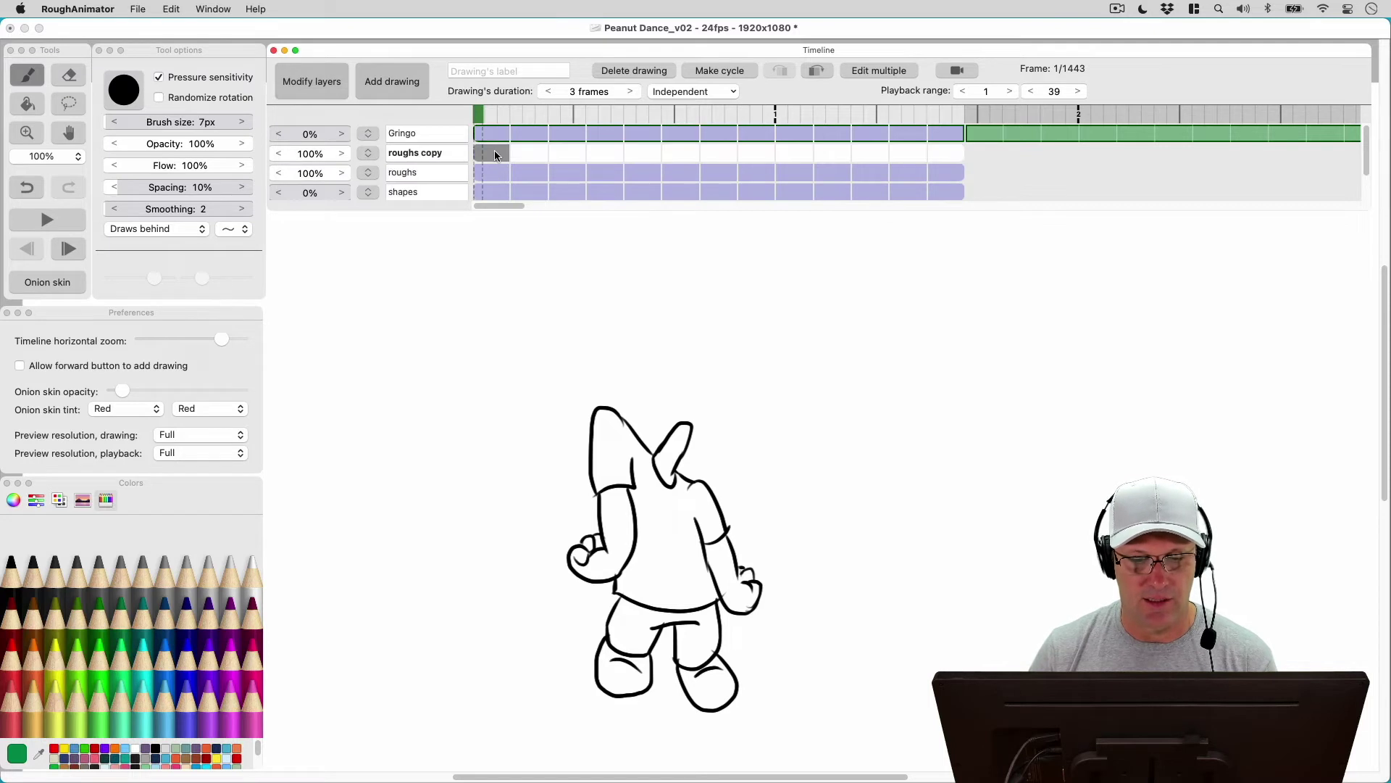
pyautogui.click(531, 152)
pyautogui.click(566, 152)
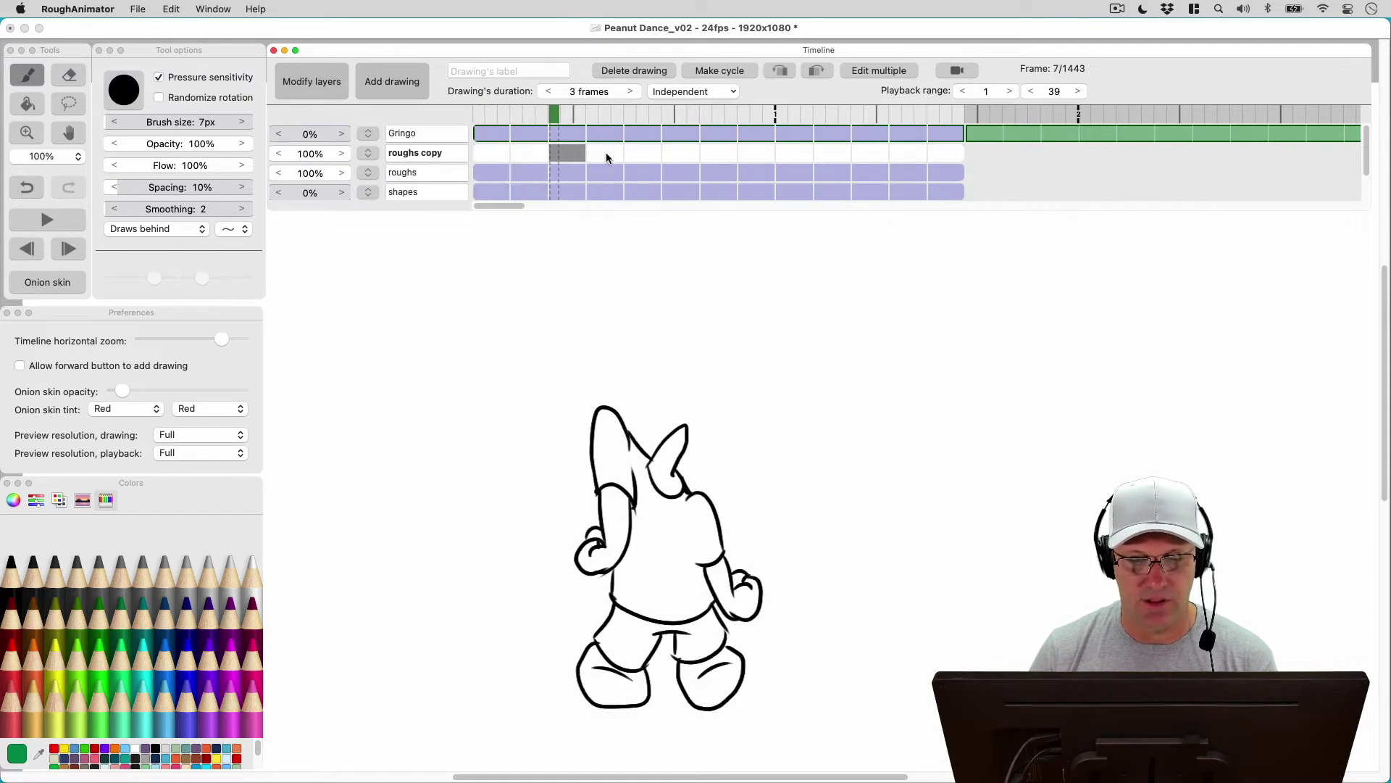
pyautogui.click(607, 153)
# Rename the 'roughs copy' layer to 'head' and scroll the timeline layer list.
pyautogui.click(489, 153)
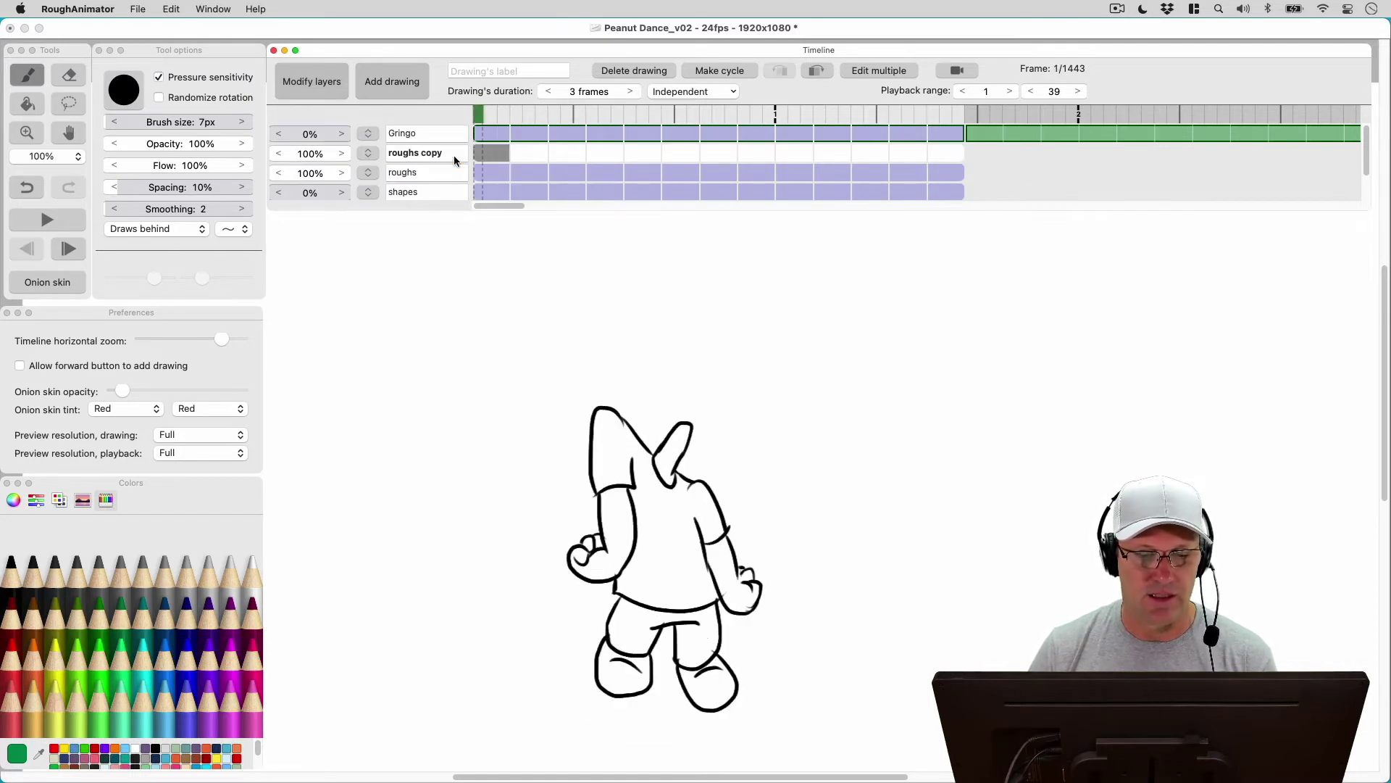
pyautogui.write('head')
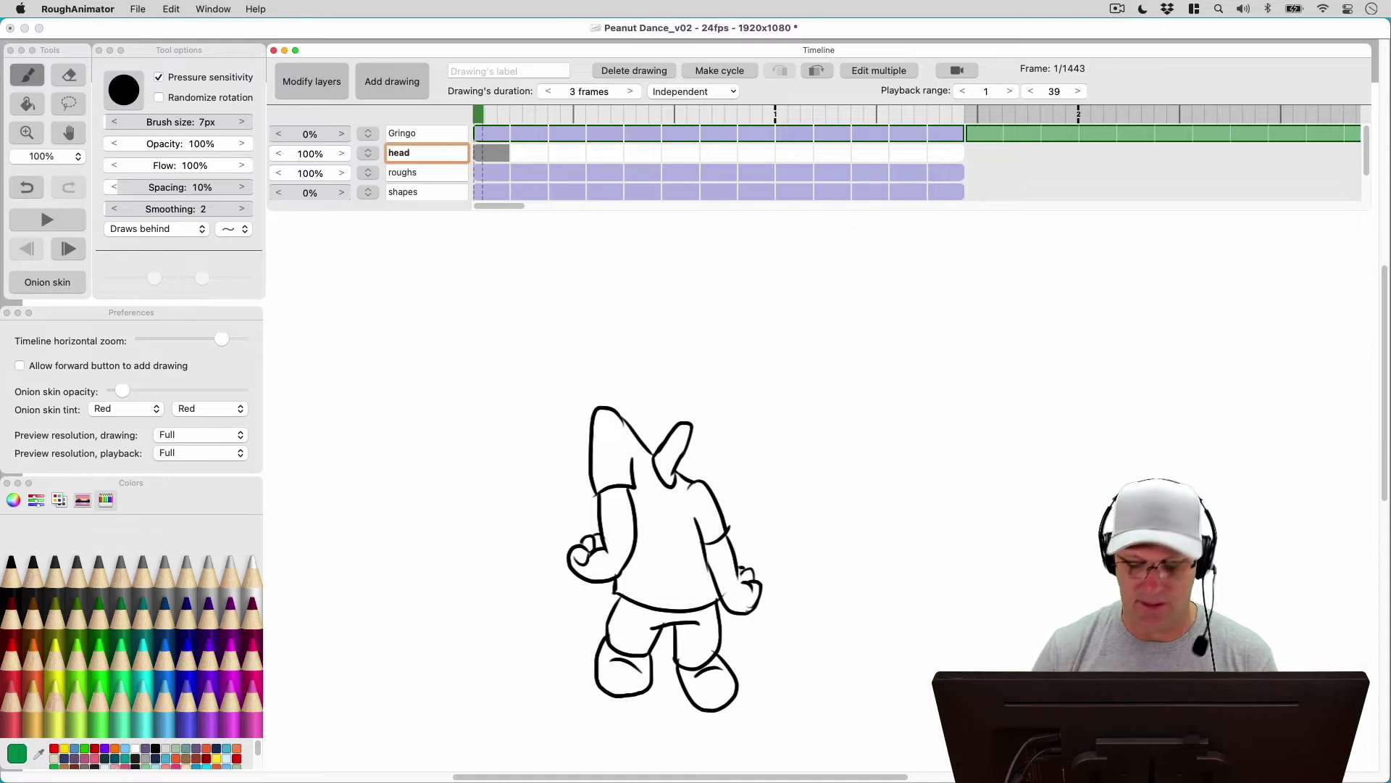
pyautogui.click(710, 271)
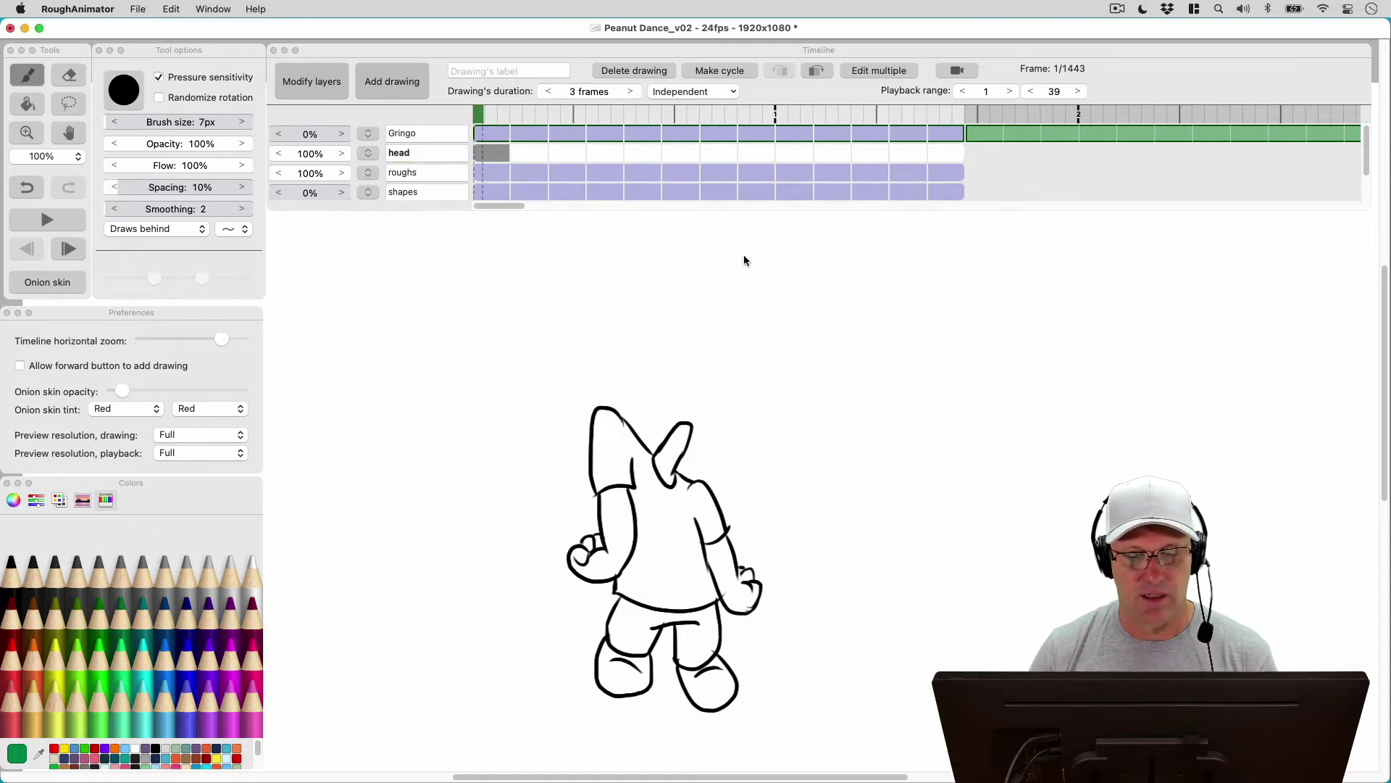
pyautogui.click(393, 202)
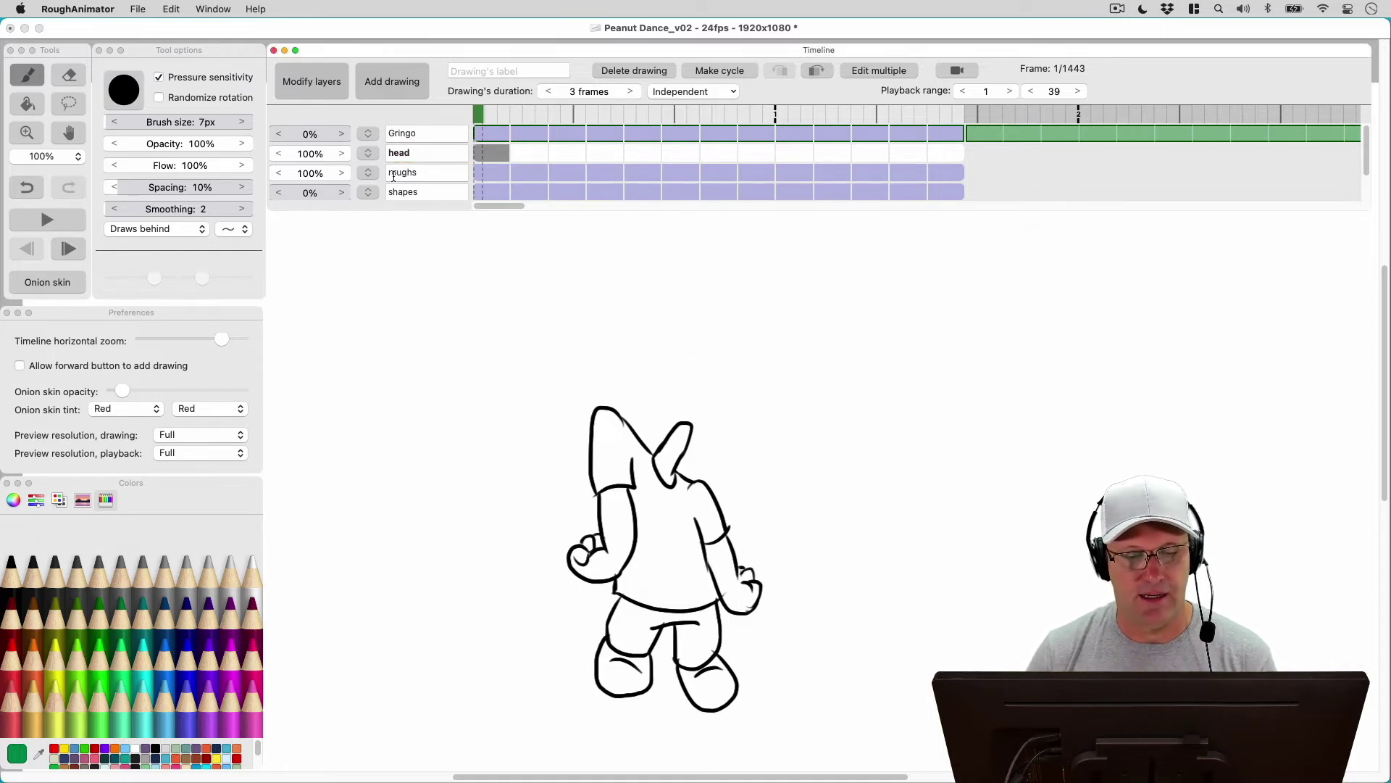
pyautogui.scroll(-2, 406, 185)
# Raise the shapes layer opacity to 68% and scroll back up the layer list.
pyautogui.moveTo(298, 150); pyautogui.dragTo(359, 150)
pyautogui.click(597, 339)
pyautogui.scroll(5, 597, 339)
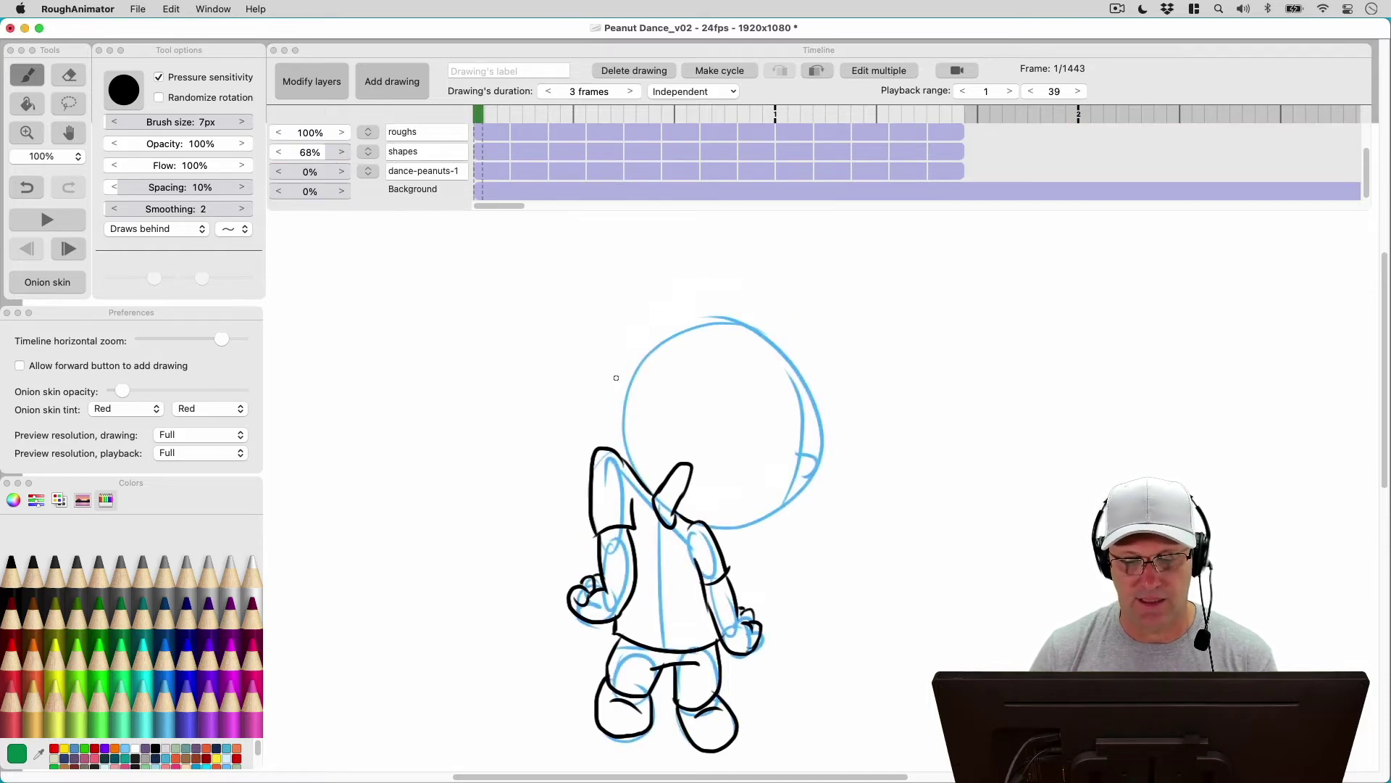
pyautogui.scroll(-3, 615, 376)
pyautogui.click(518, 143)
pyautogui.scroll(2, 517, 143)
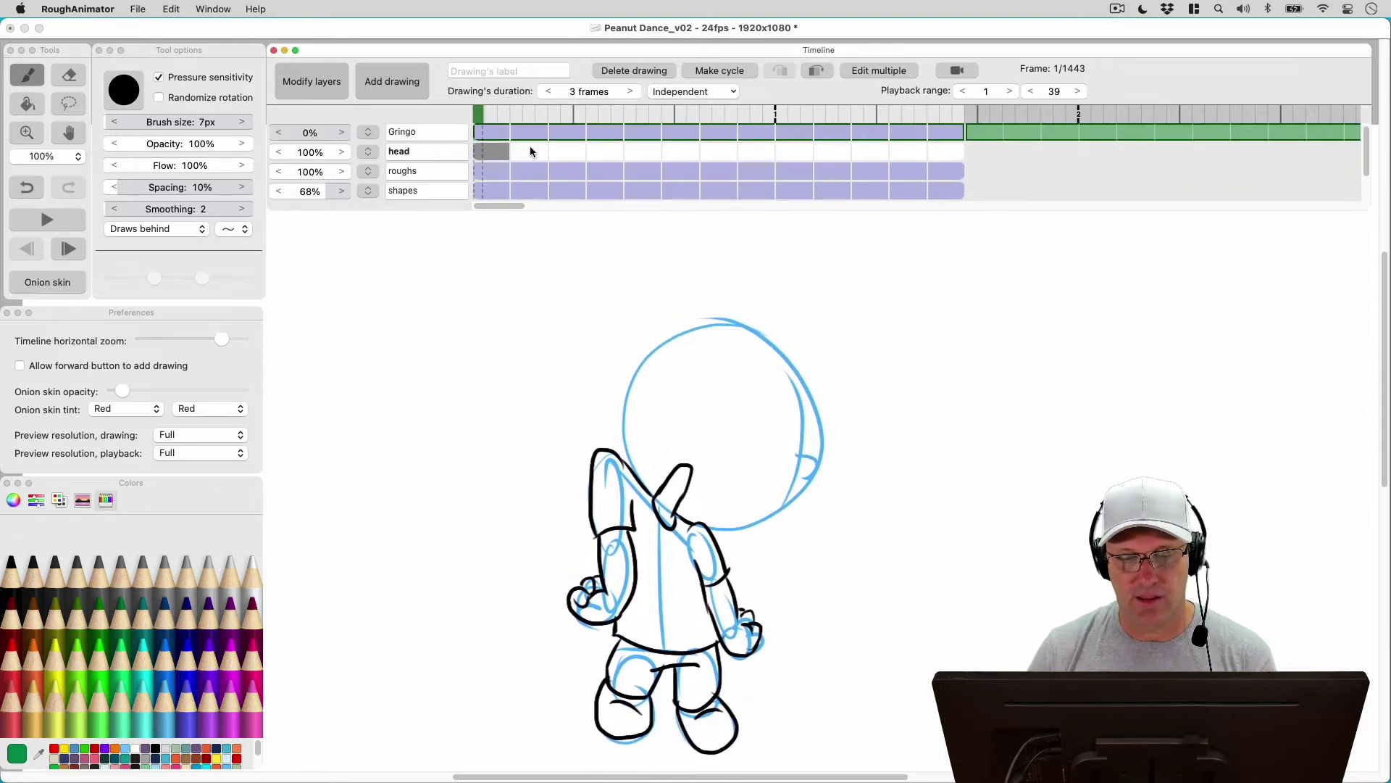
# Step through the head layer drawings from frame 1 to frame 37.
pyautogui.click(523, 152)
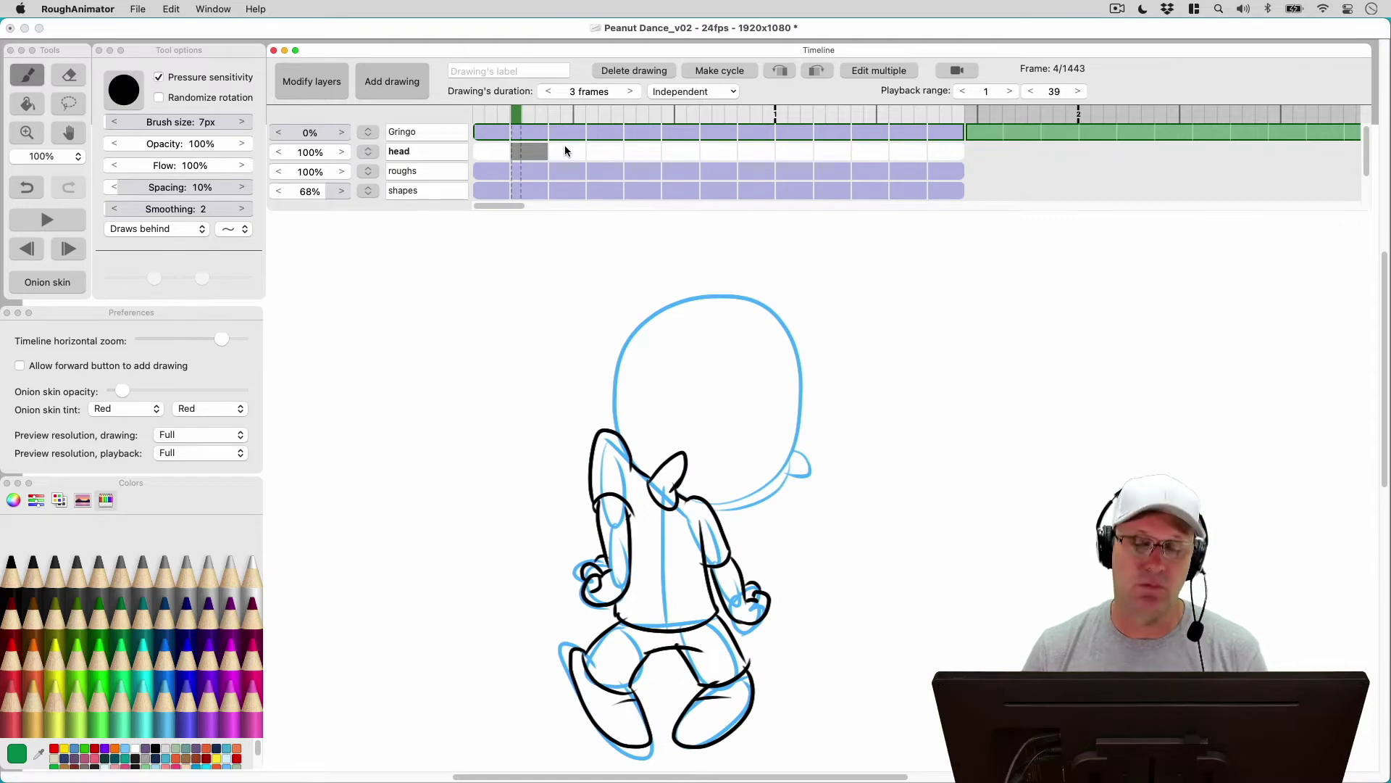
pyautogui.click(505, 153)
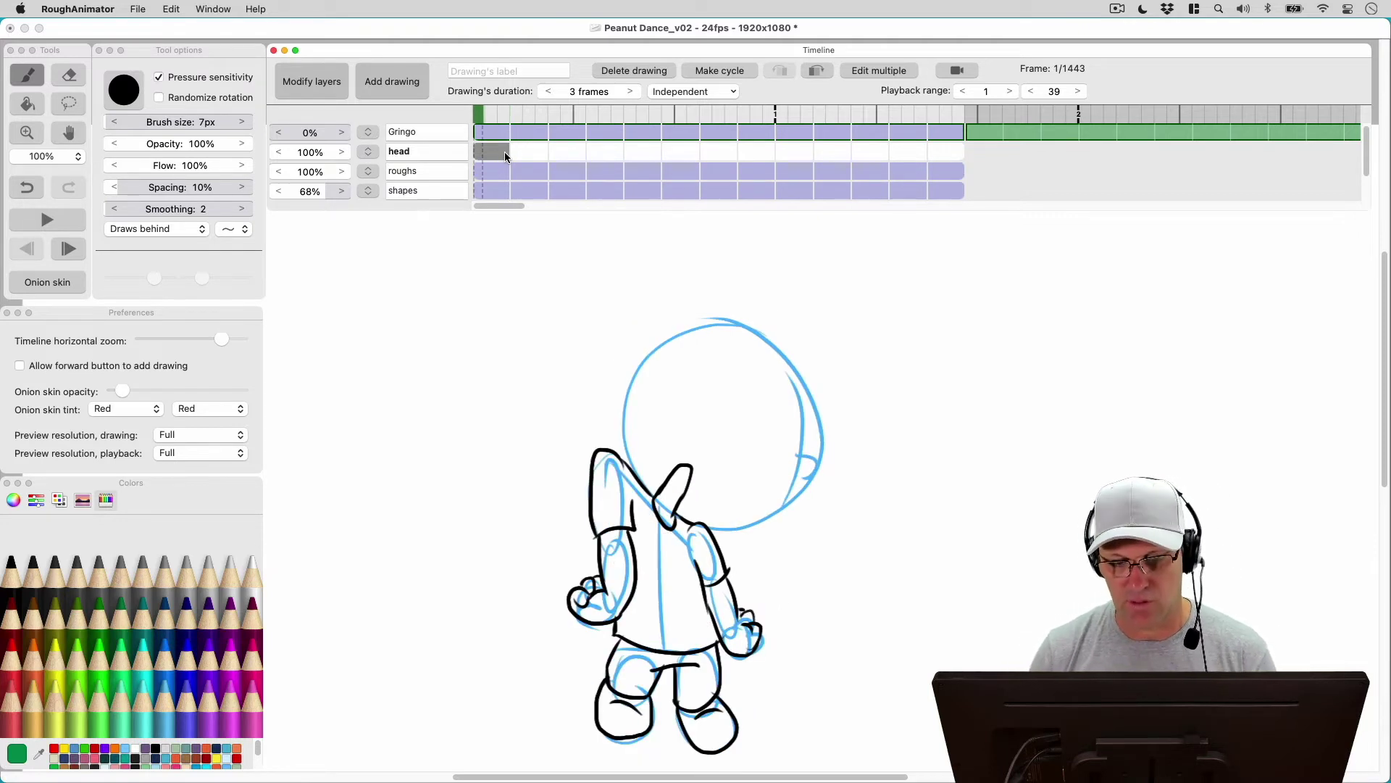
pyautogui.press('Right')
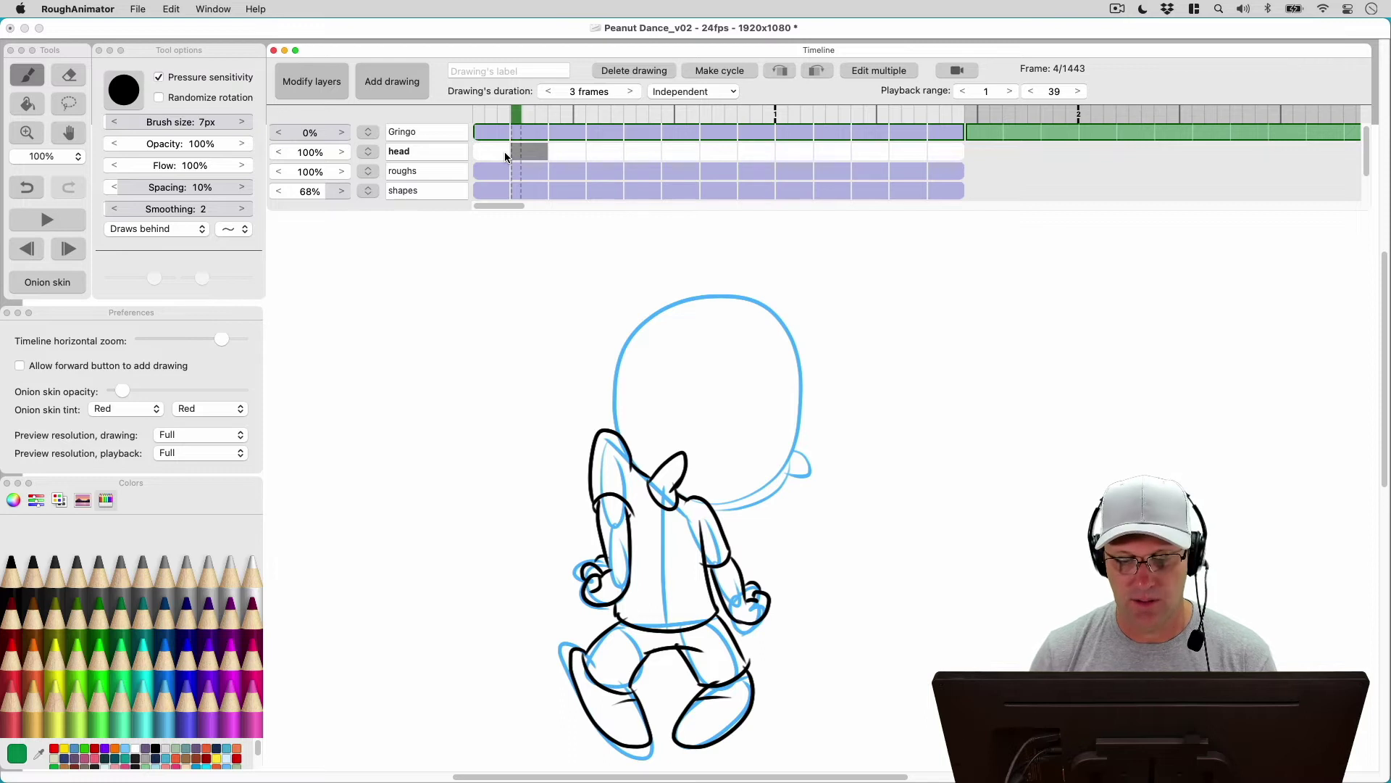
pyautogui.press('Right')
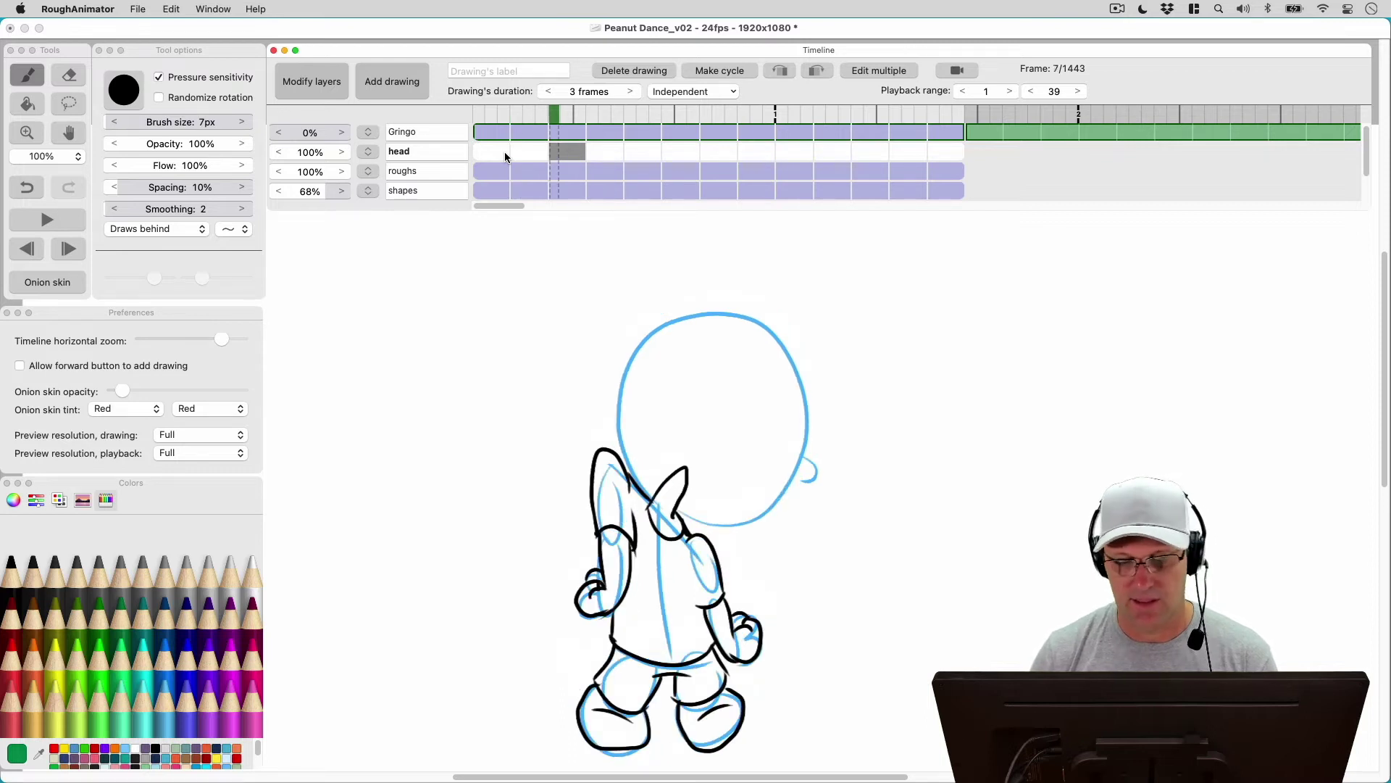
pyautogui.press('Right')
pyautogui.press('Right')
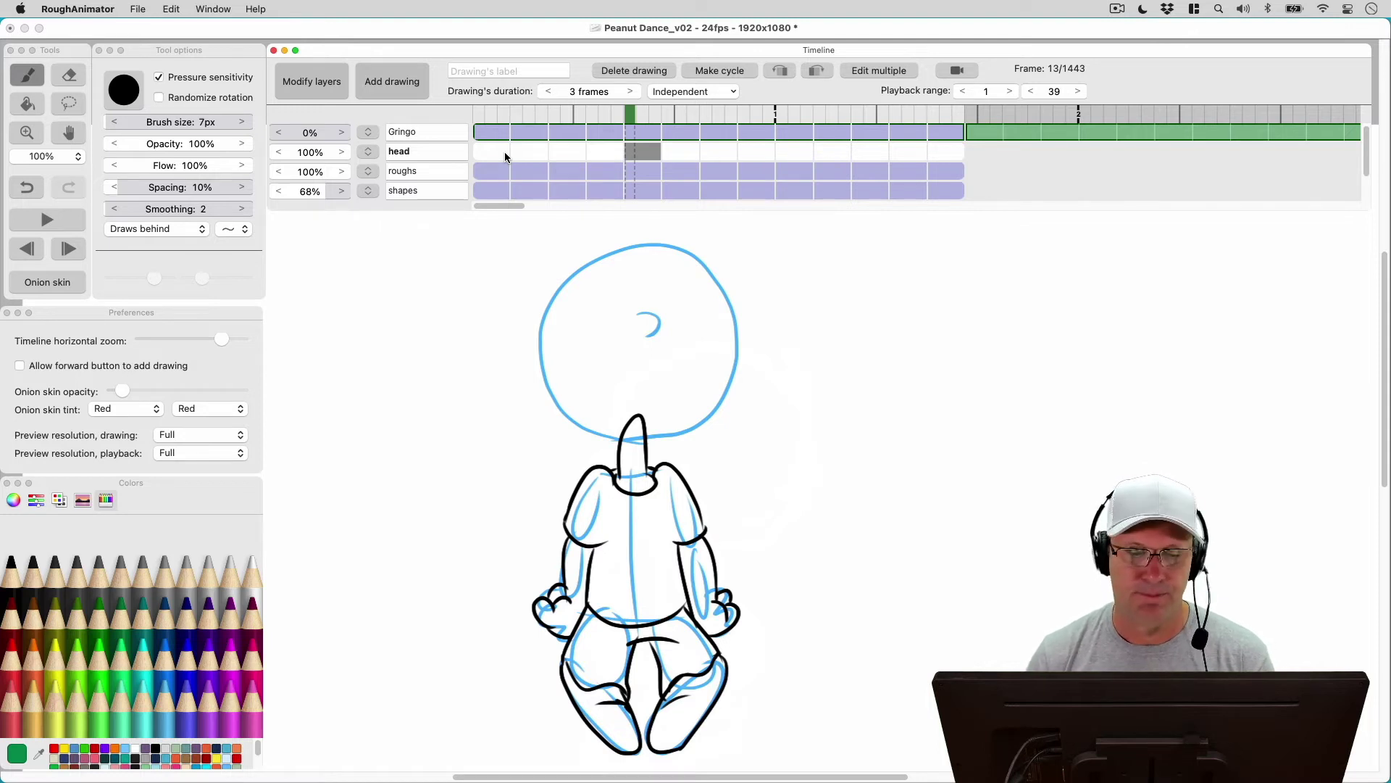
pyautogui.press('Right')
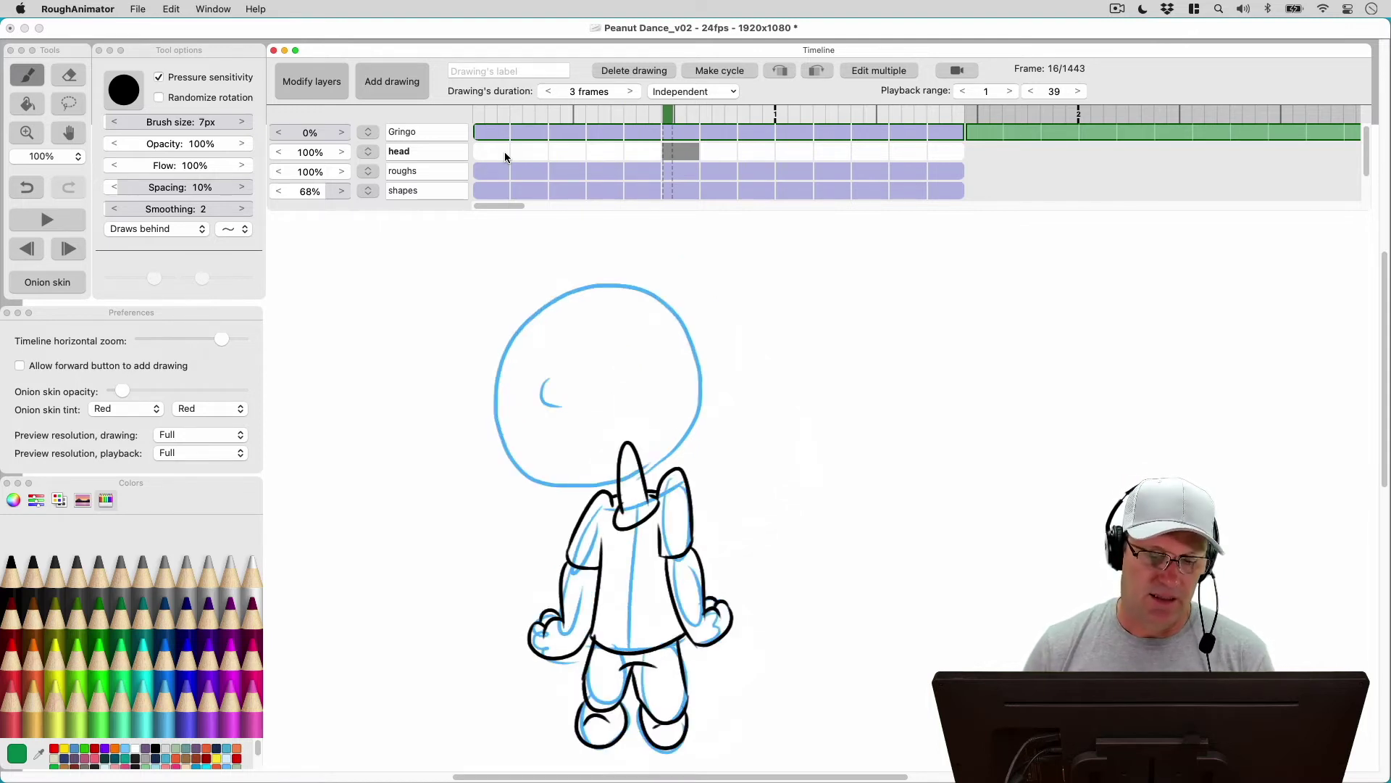
pyautogui.press('Right')
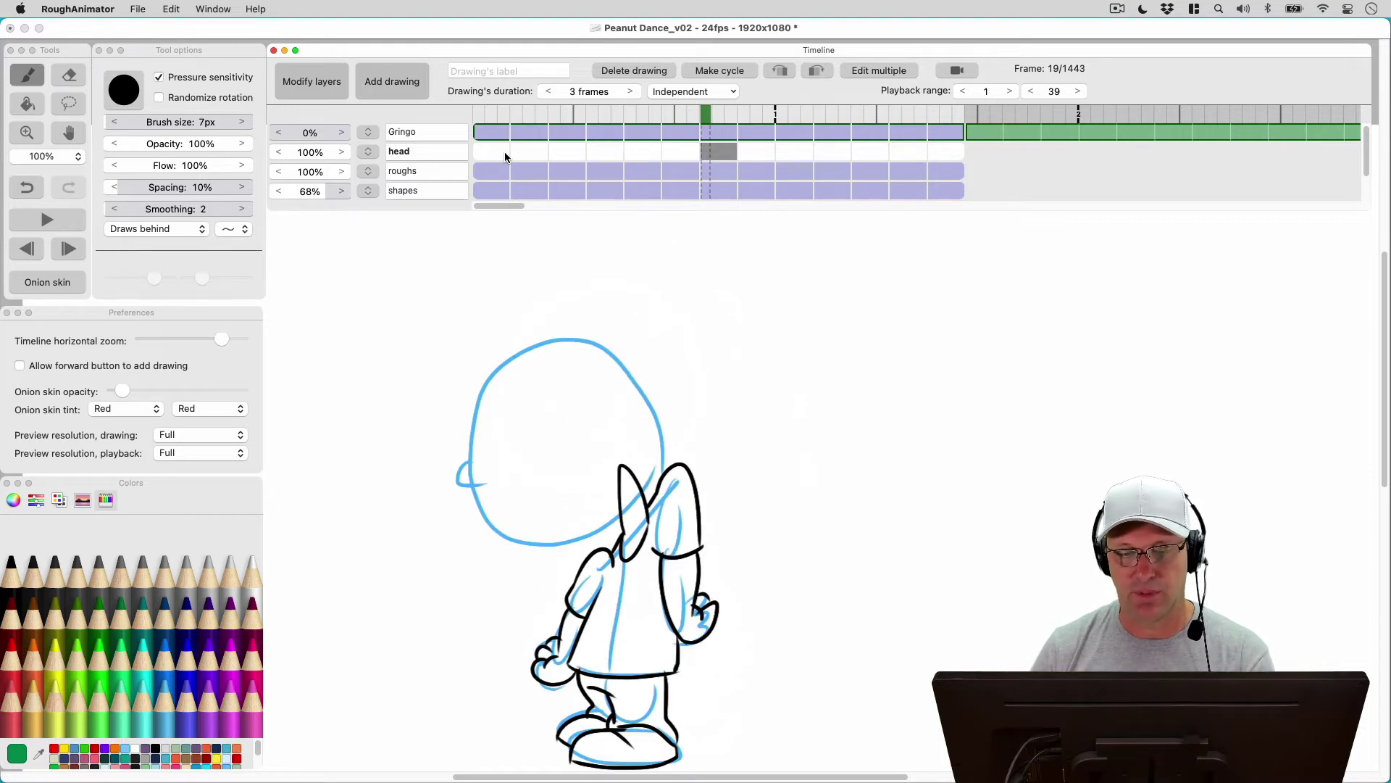
pyautogui.press('Right')
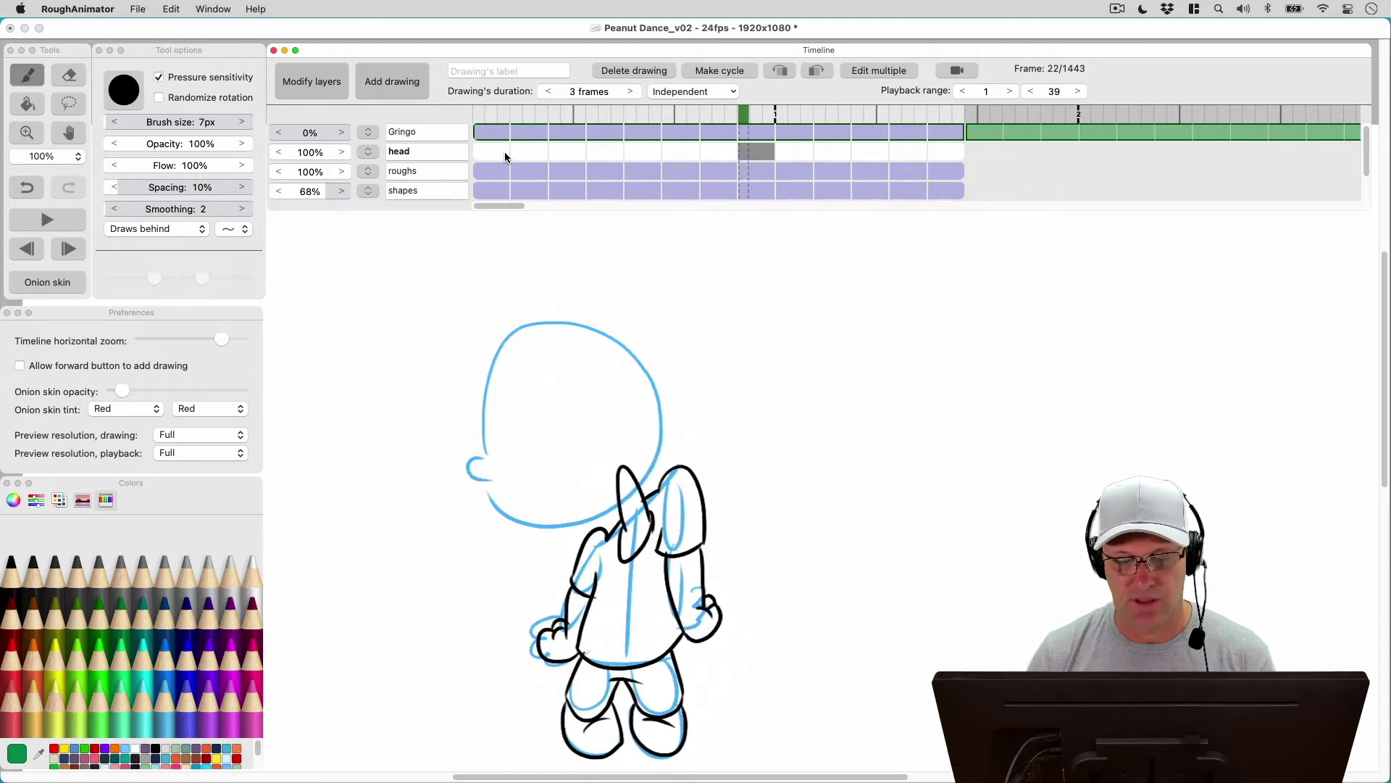
pyautogui.press('Right')
pyautogui.press('Right')
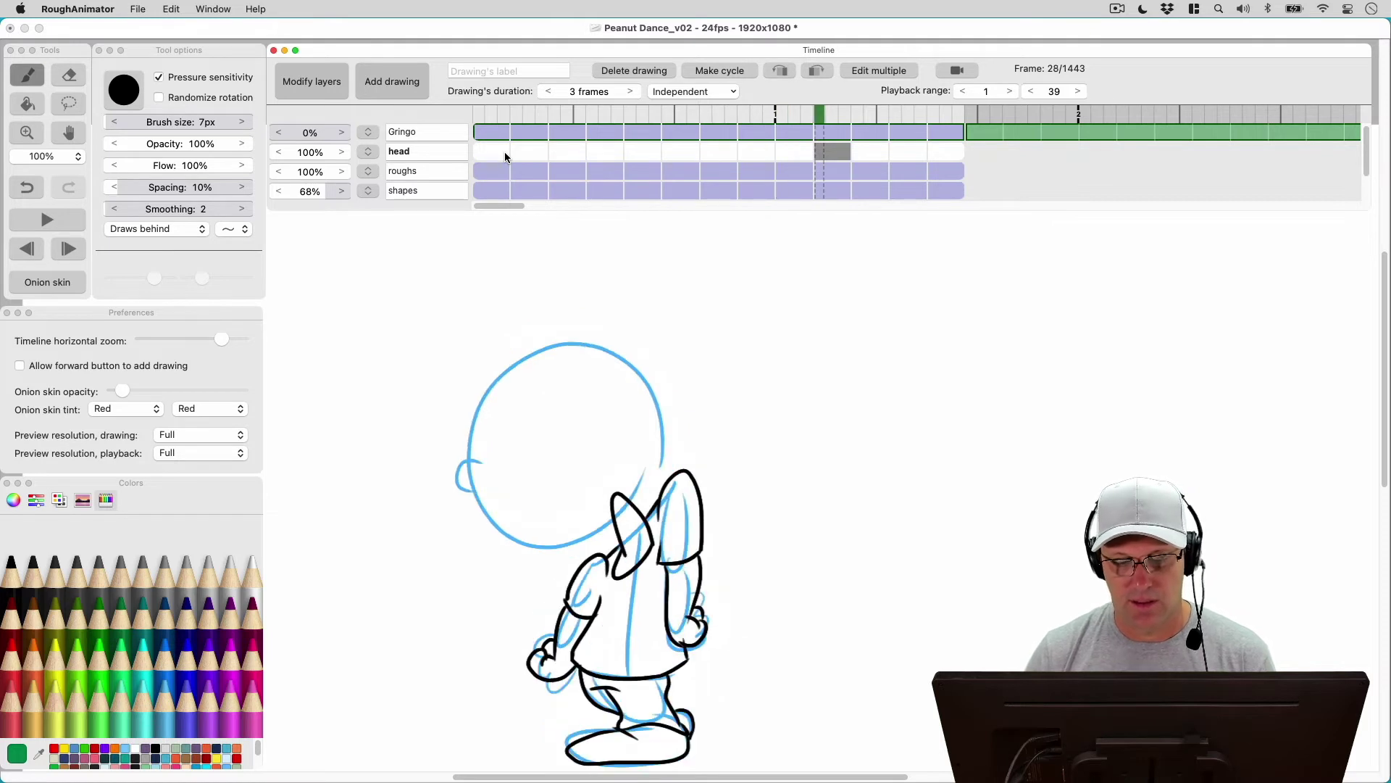
pyautogui.press('Right')
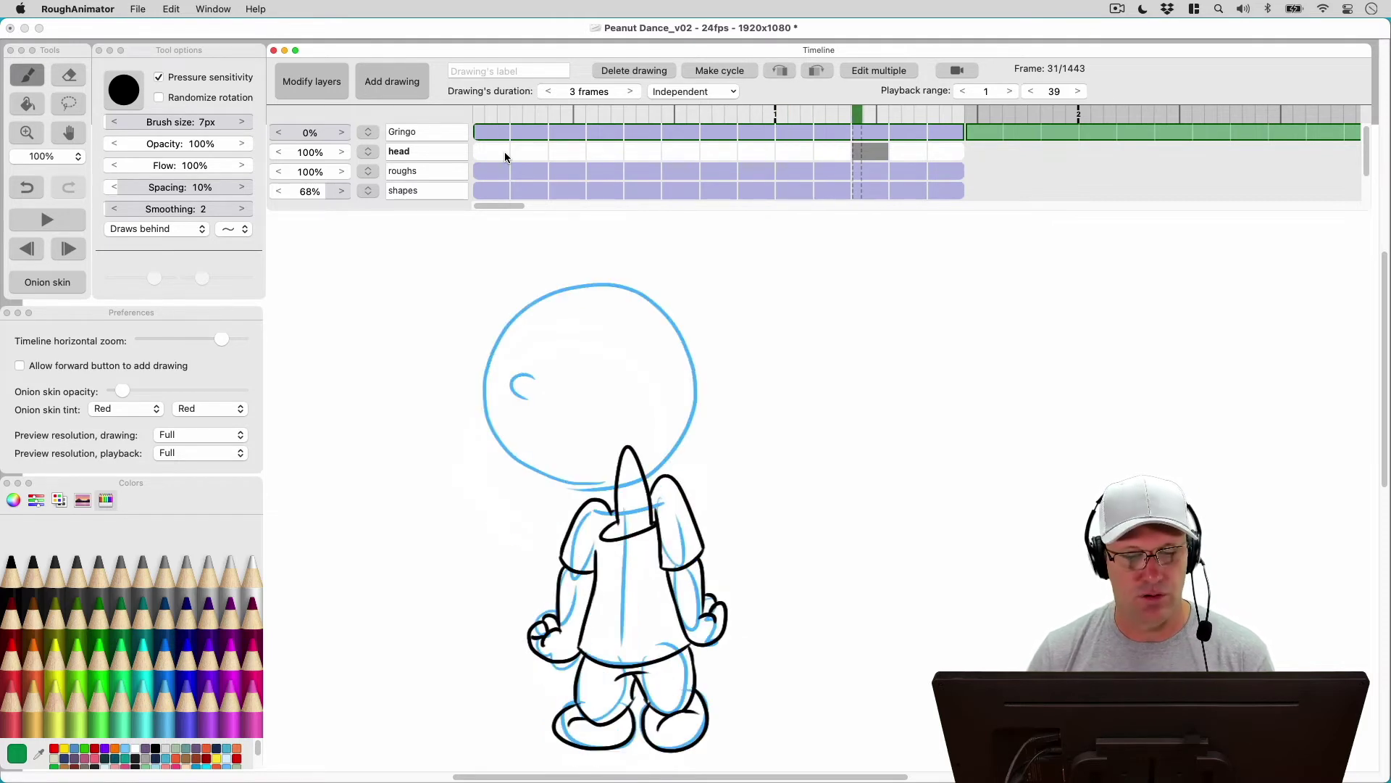
pyautogui.press('Right')
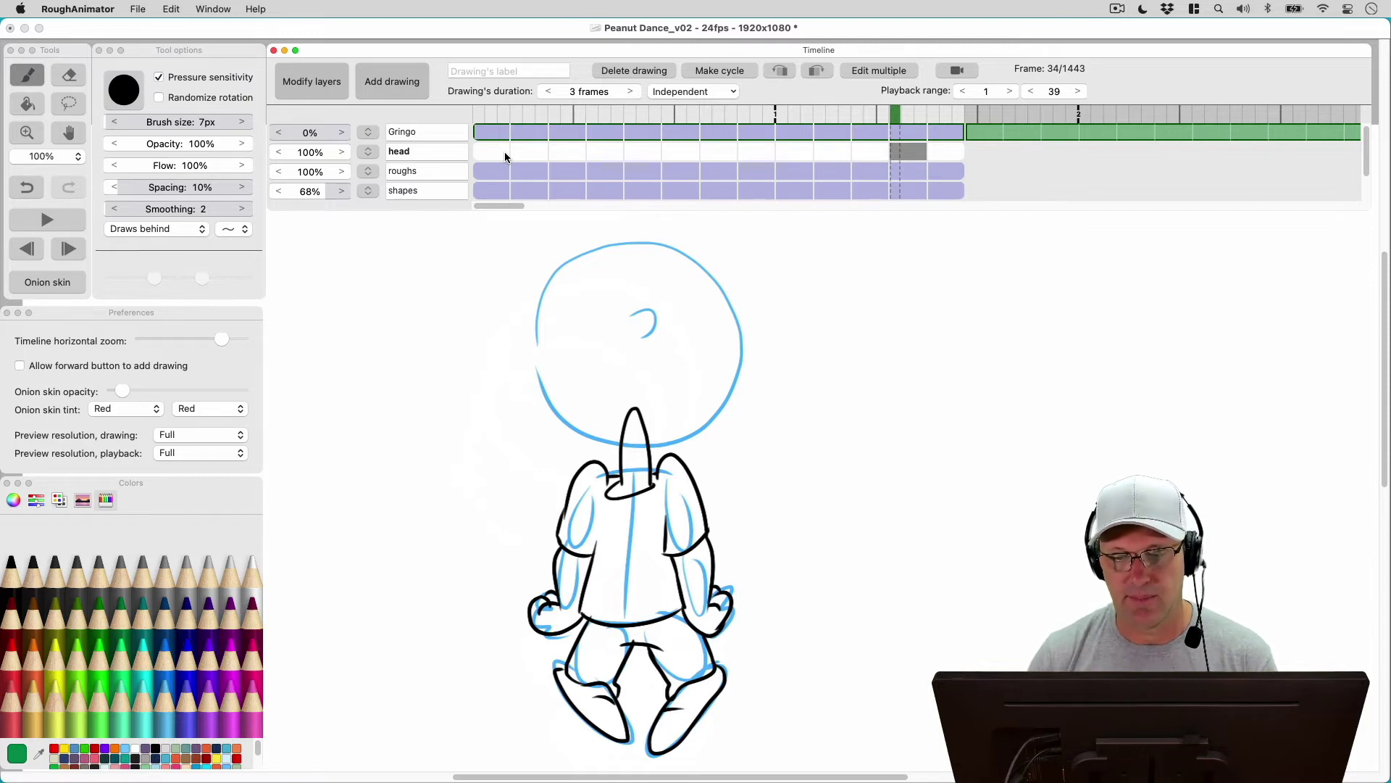
pyautogui.press('Right')
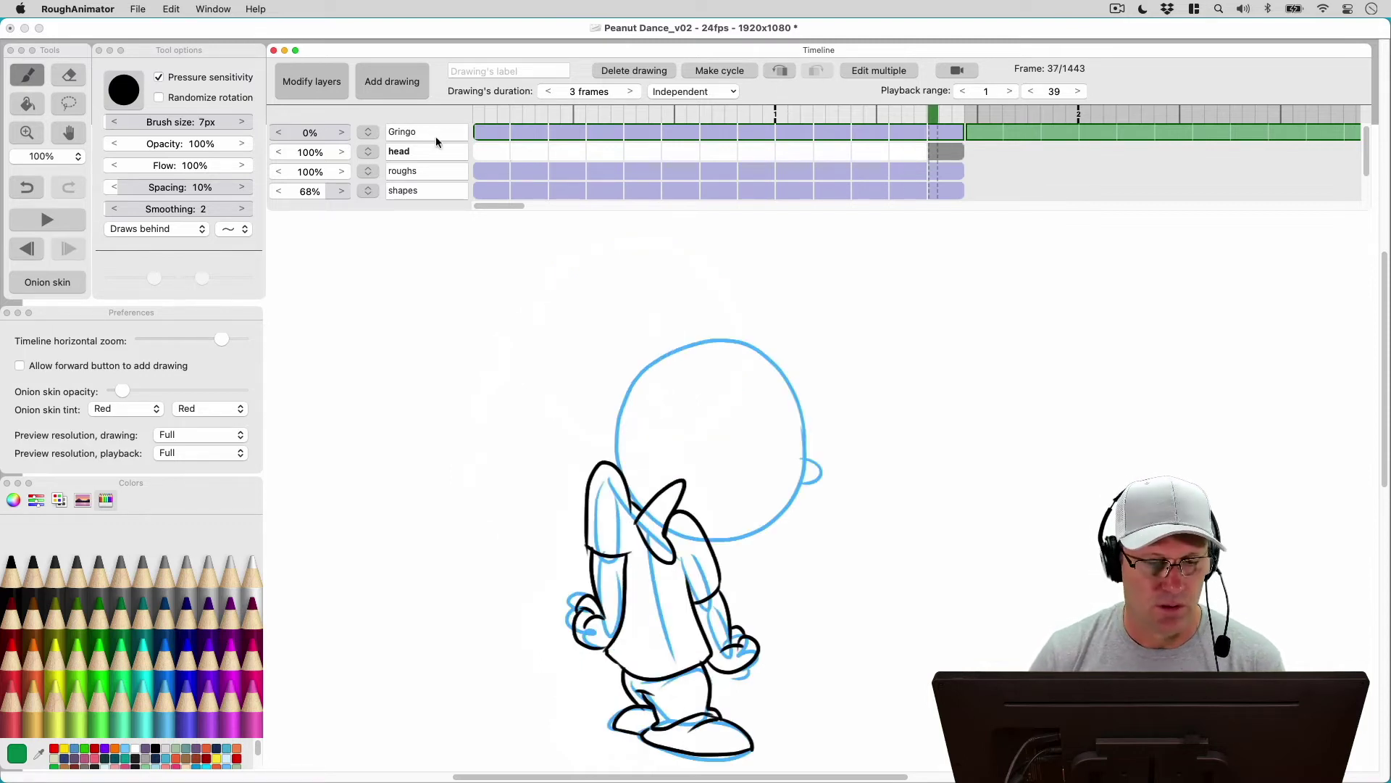
# Fade the coloured Gringo layer to 100% and step through its poses from frame 1 to 19.
pyautogui.moveTo(307, 132); pyautogui.dragTo(400, 133)
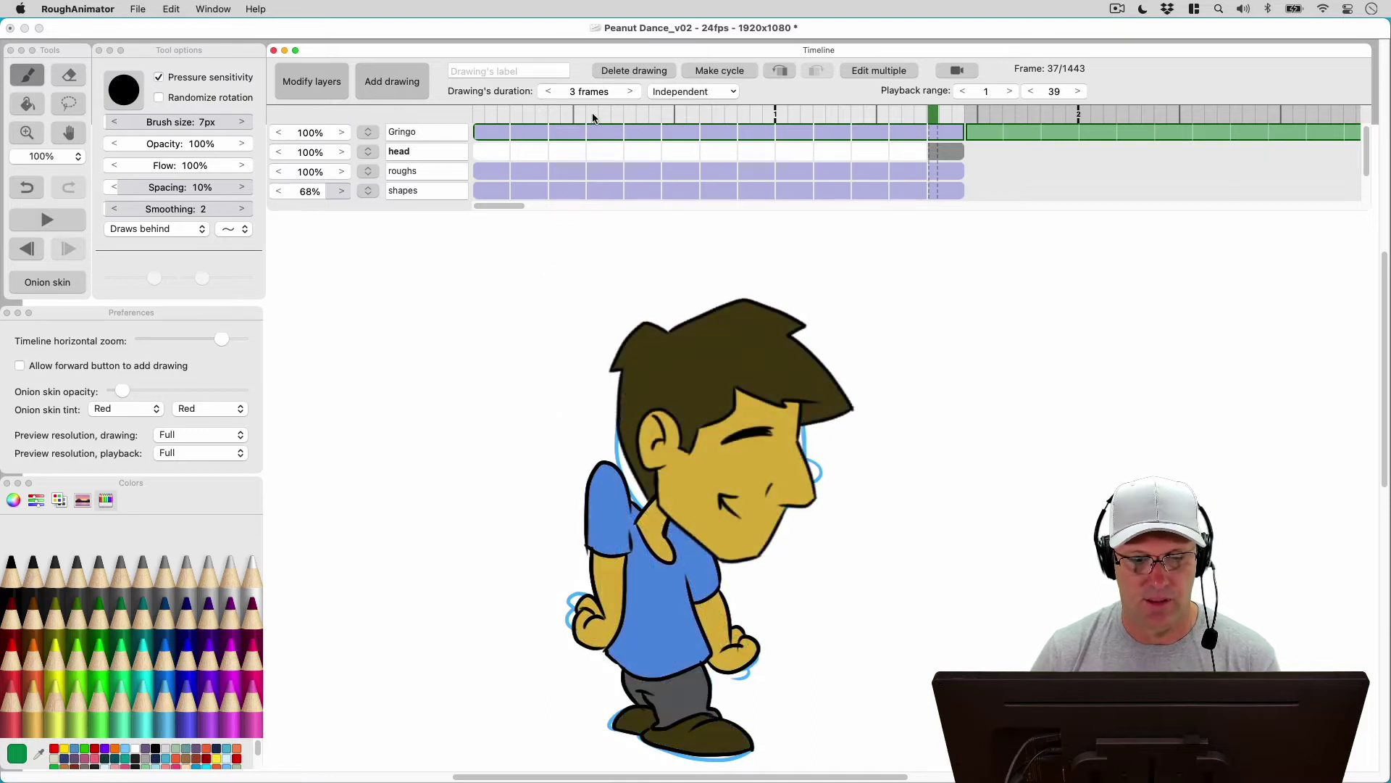
pyautogui.click(484, 132)
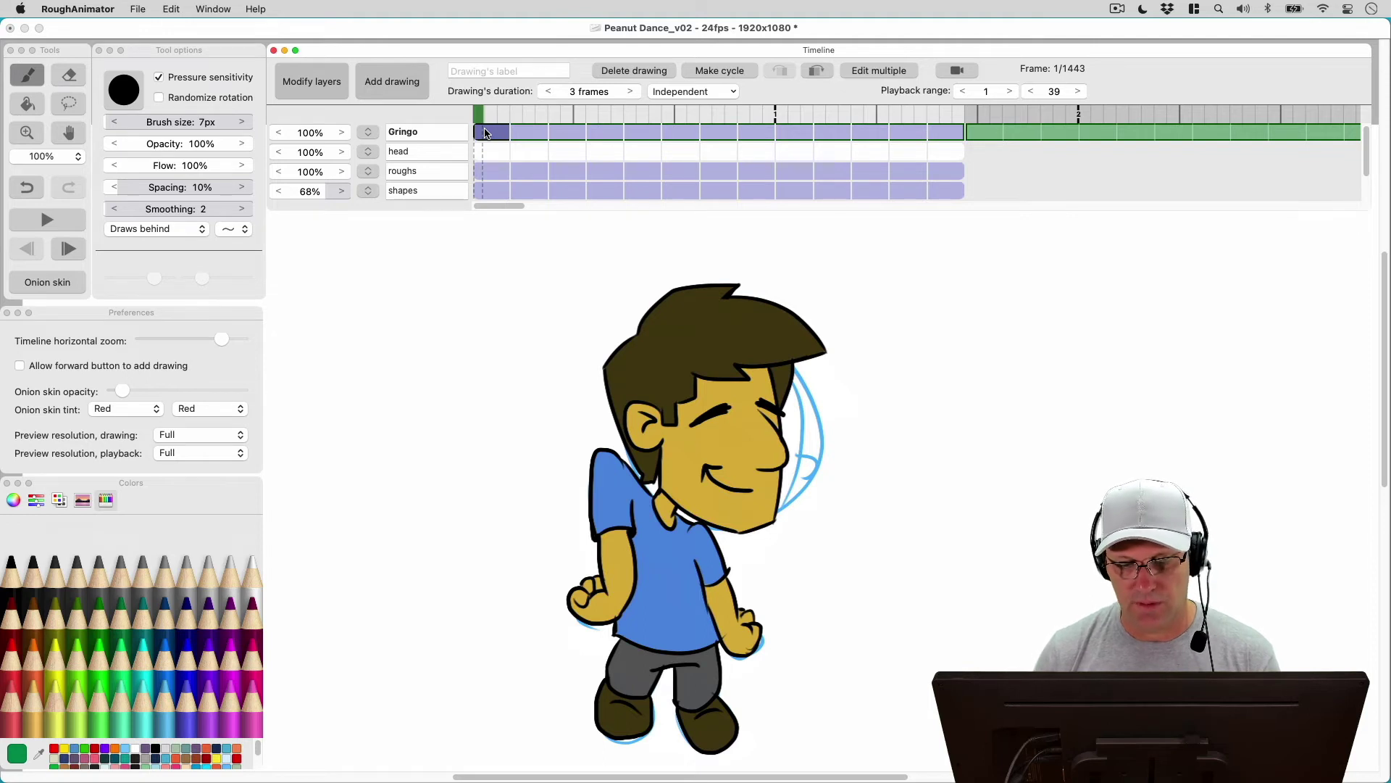
pyautogui.press('Right')
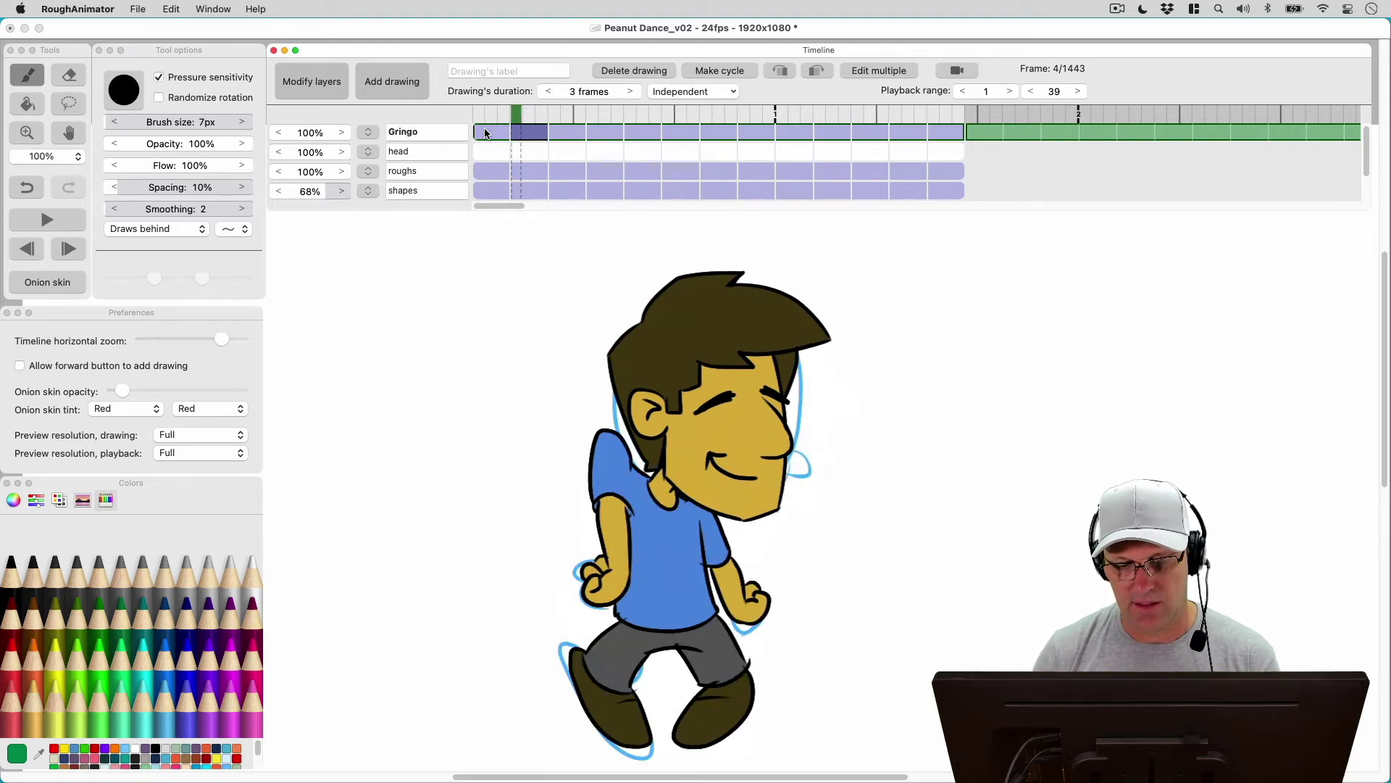
pyautogui.press('Right')
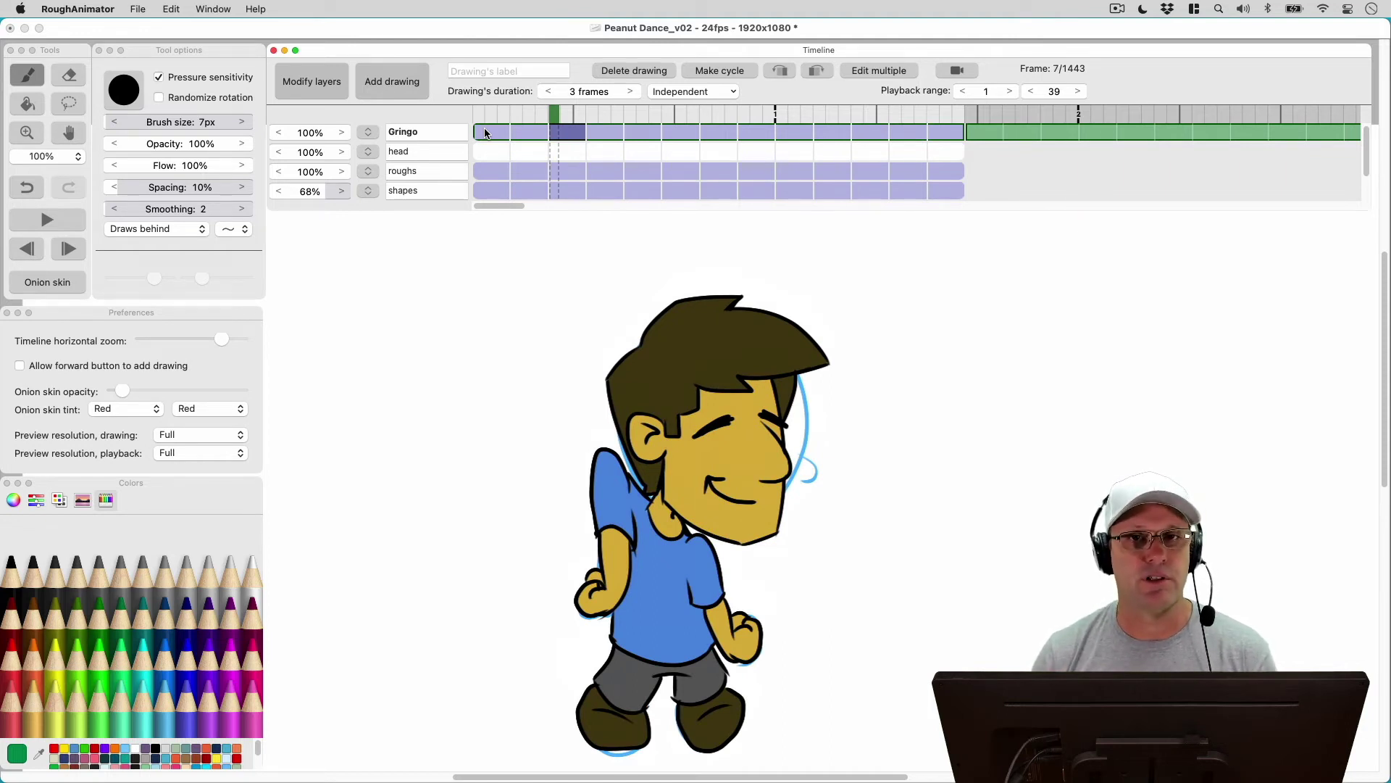
pyautogui.press('Right')
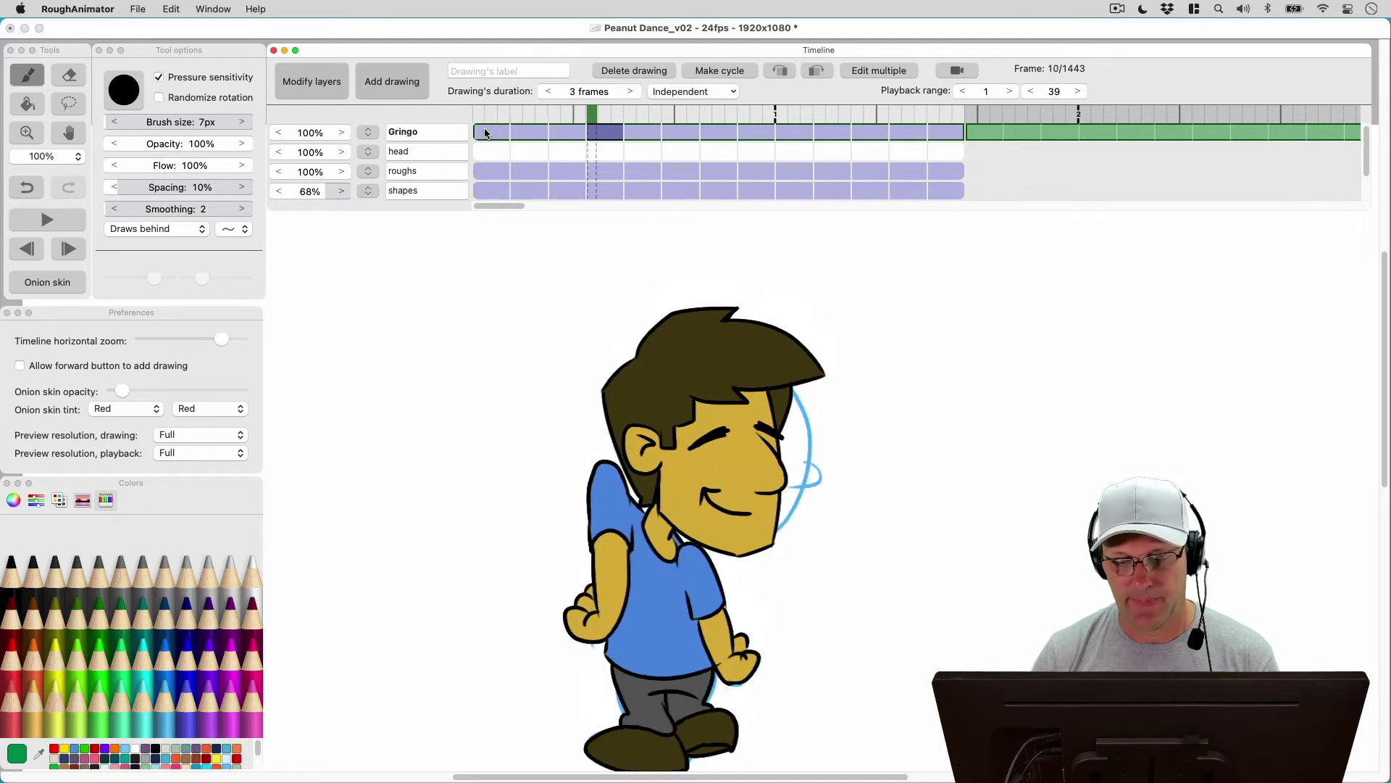
pyautogui.press('Right')
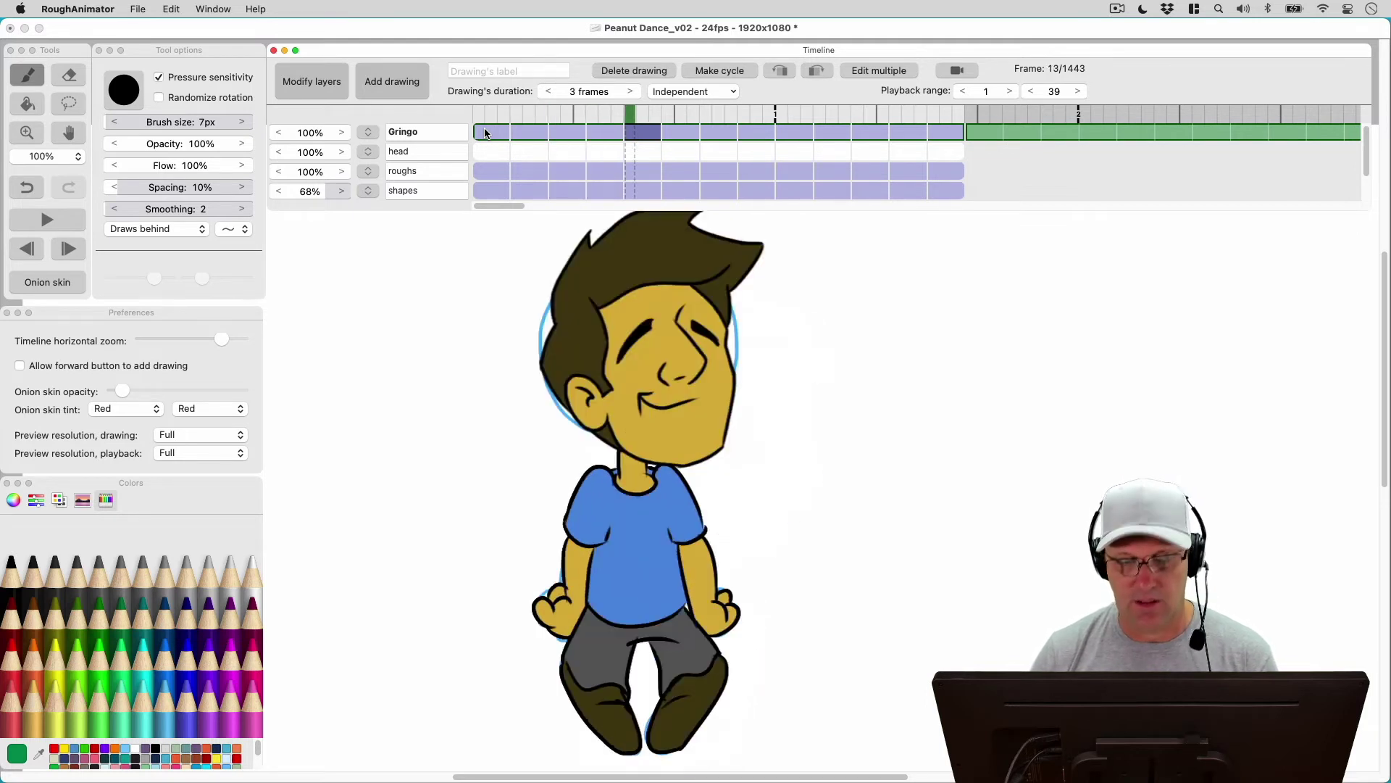
pyautogui.press('Right')
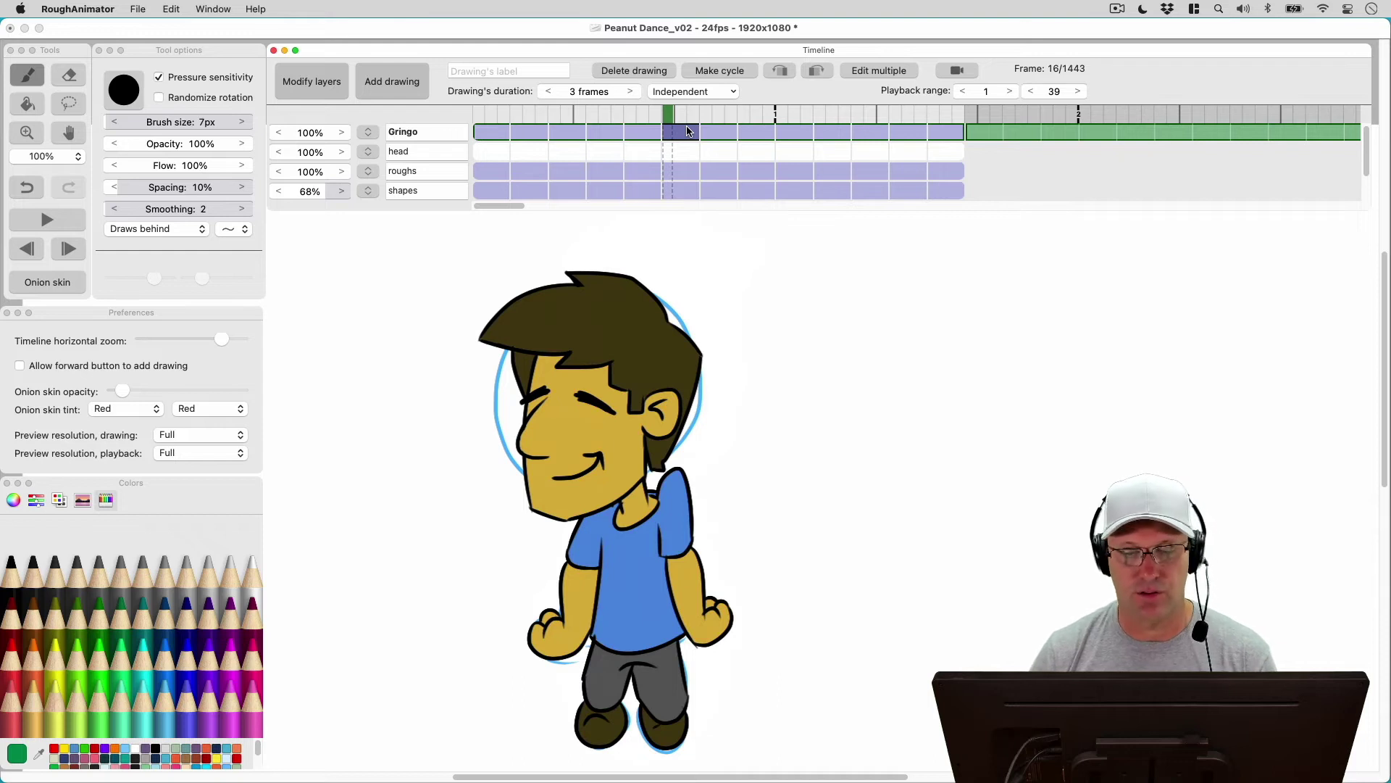
pyautogui.press('Right')
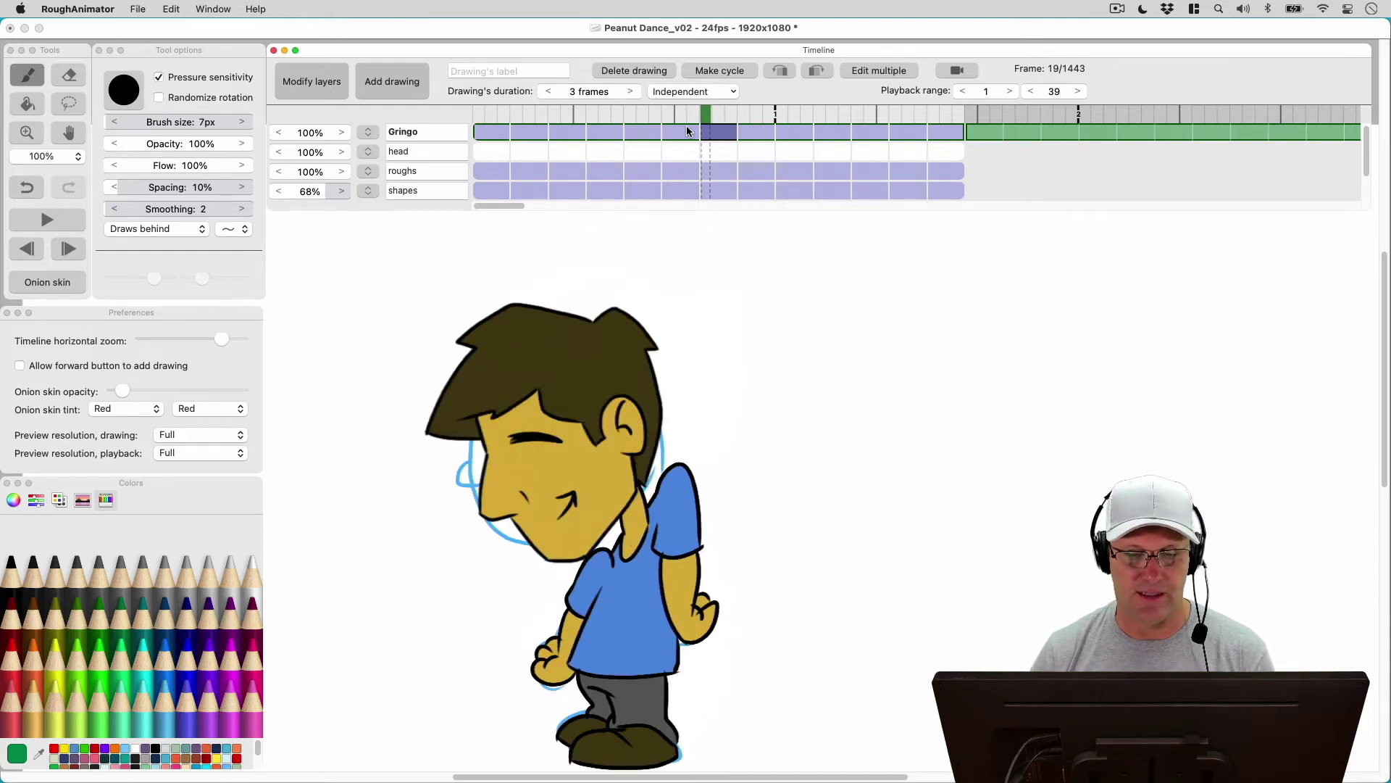
# Step through the remaining dance drawings 31, 34 and 37, then return to frame 1 on the head layer.
pyautogui.press('Left')
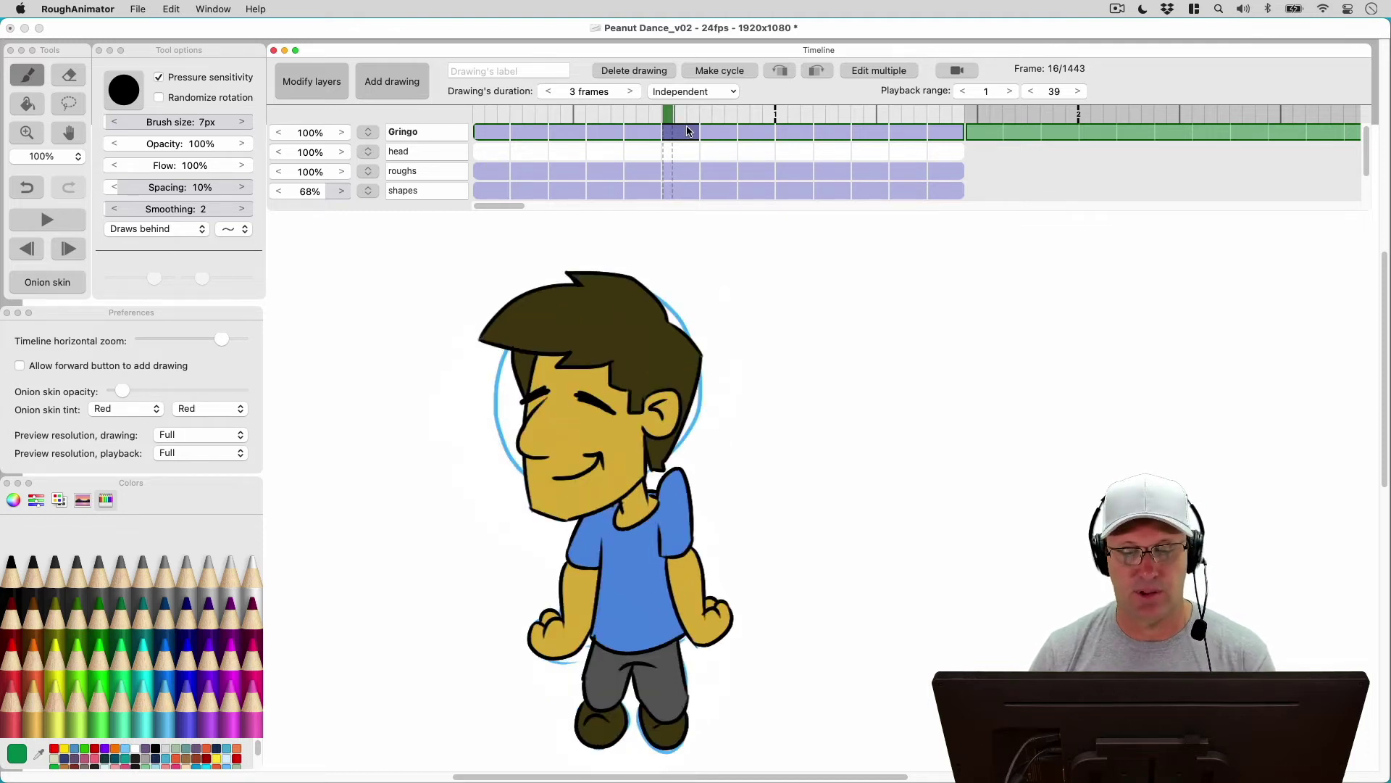
pyautogui.press('Right')
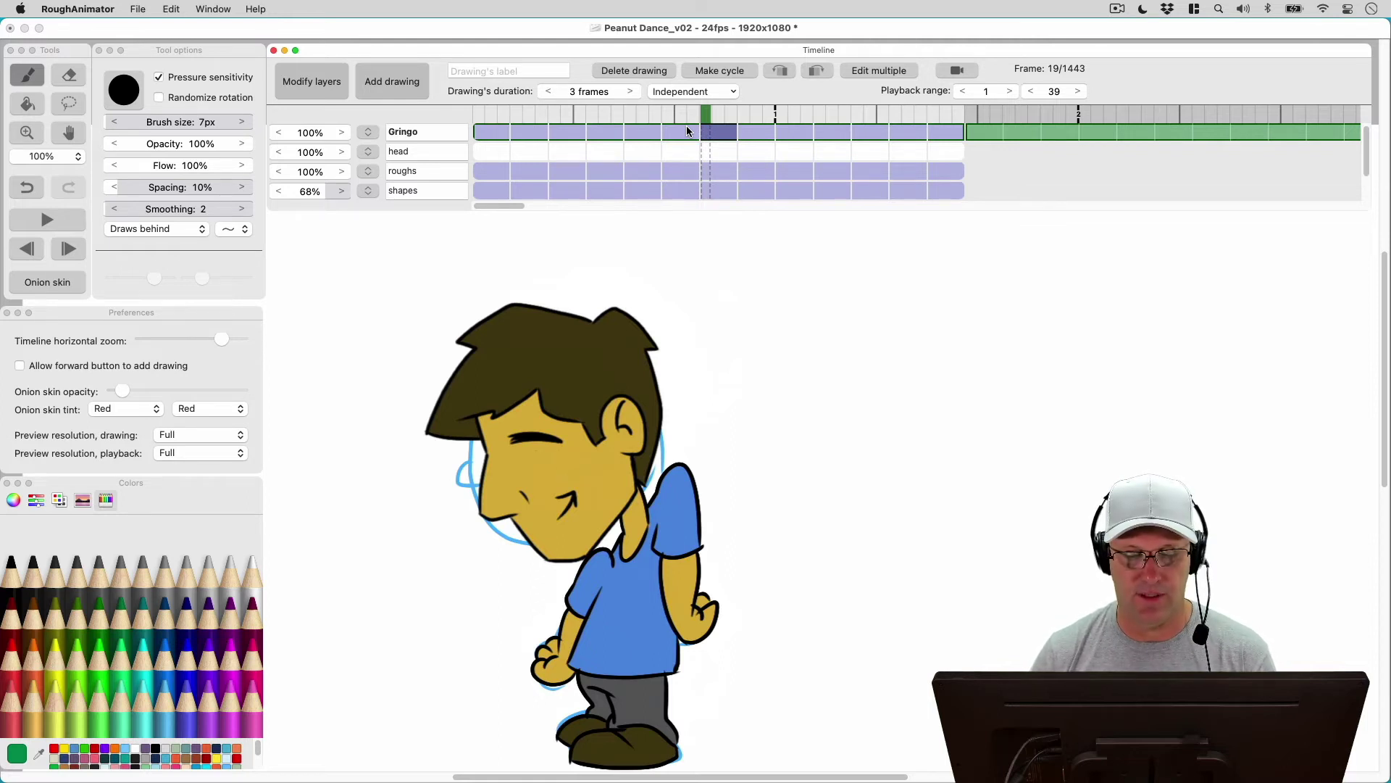
pyautogui.press('Right')
pyautogui.press('Right')
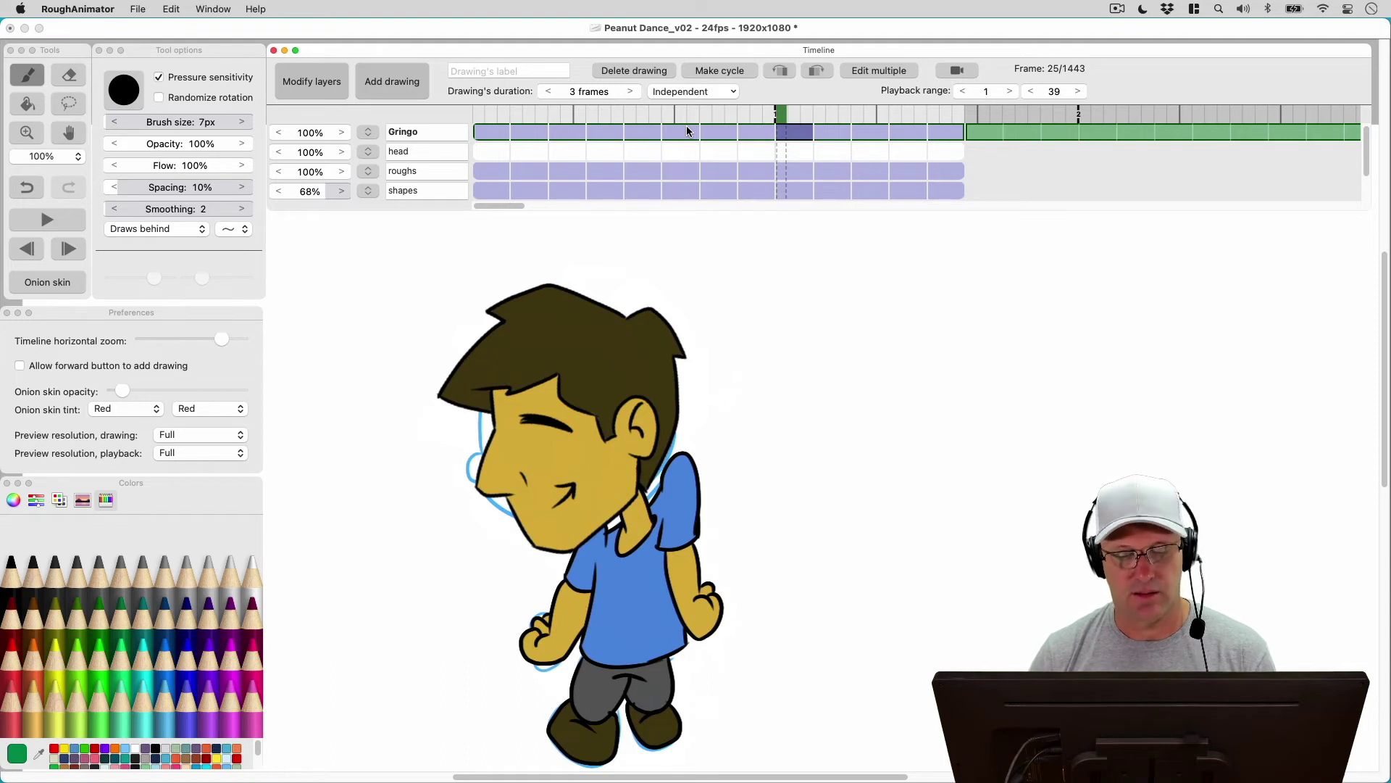
pyautogui.press('Right')
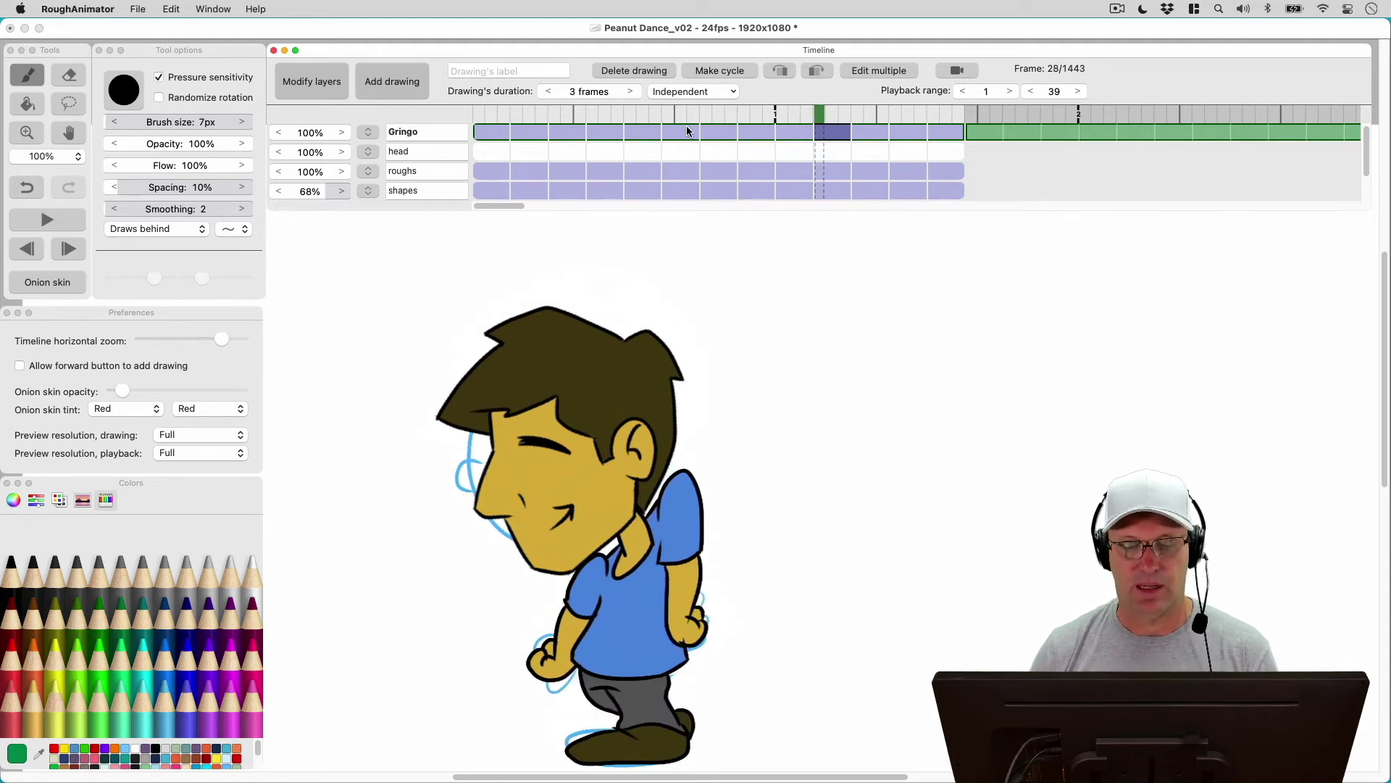
pyautogui.press('Right')
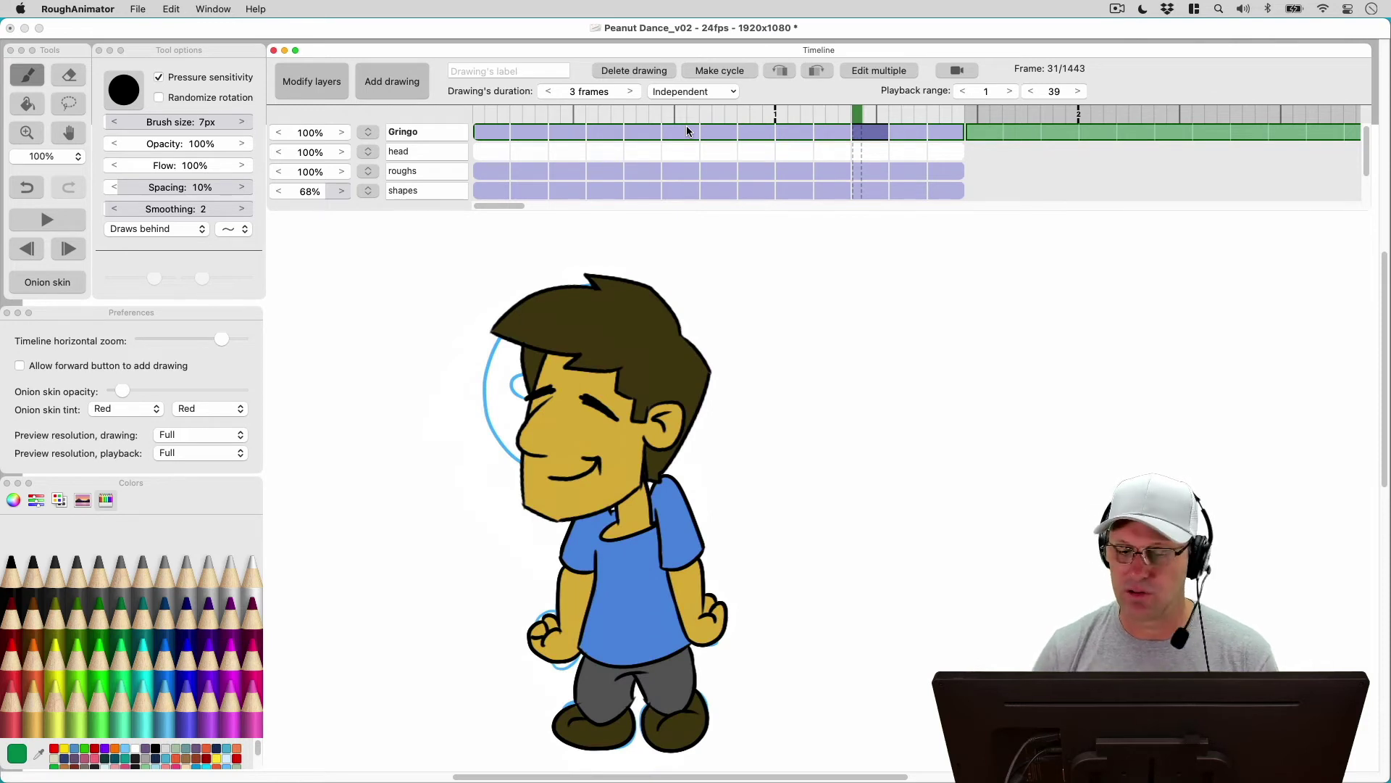
pyautogui.press('Right')
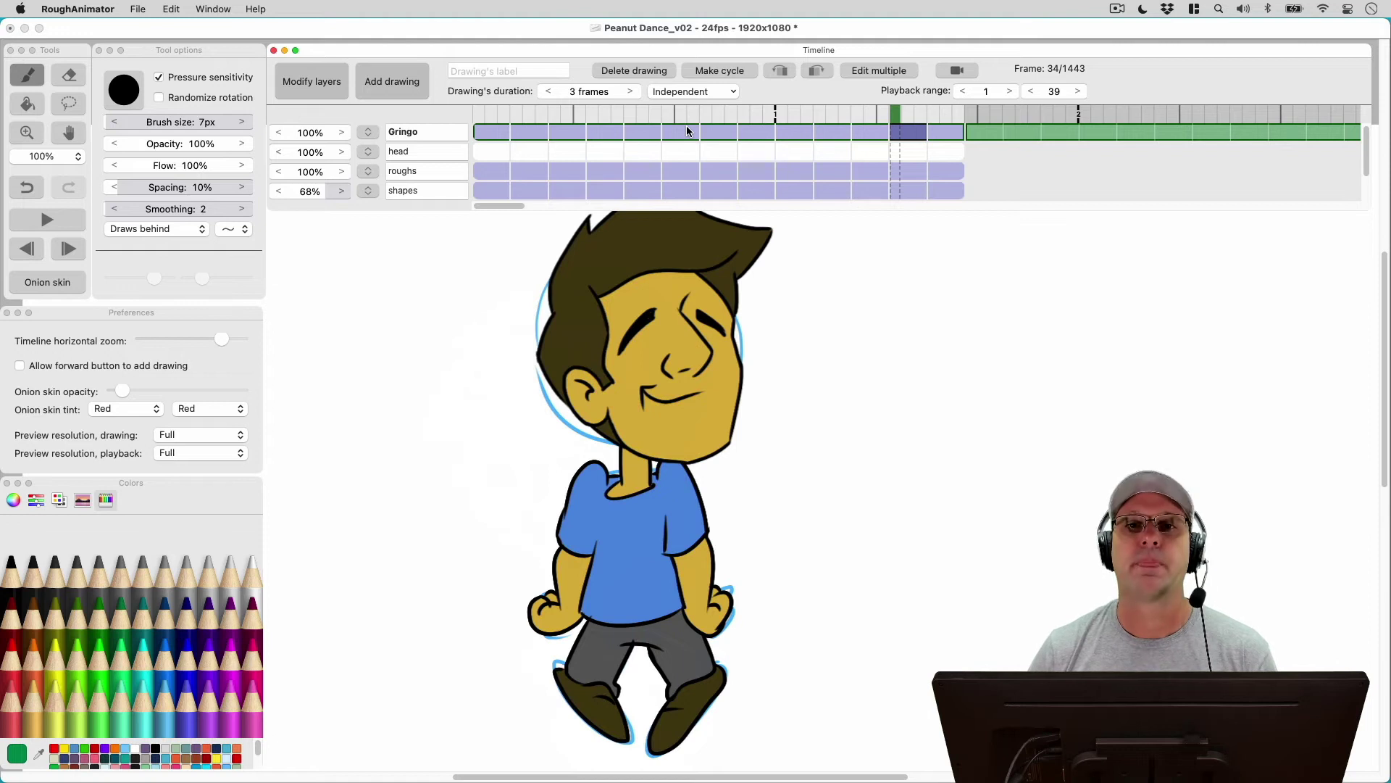
pyautogui.press('Right')
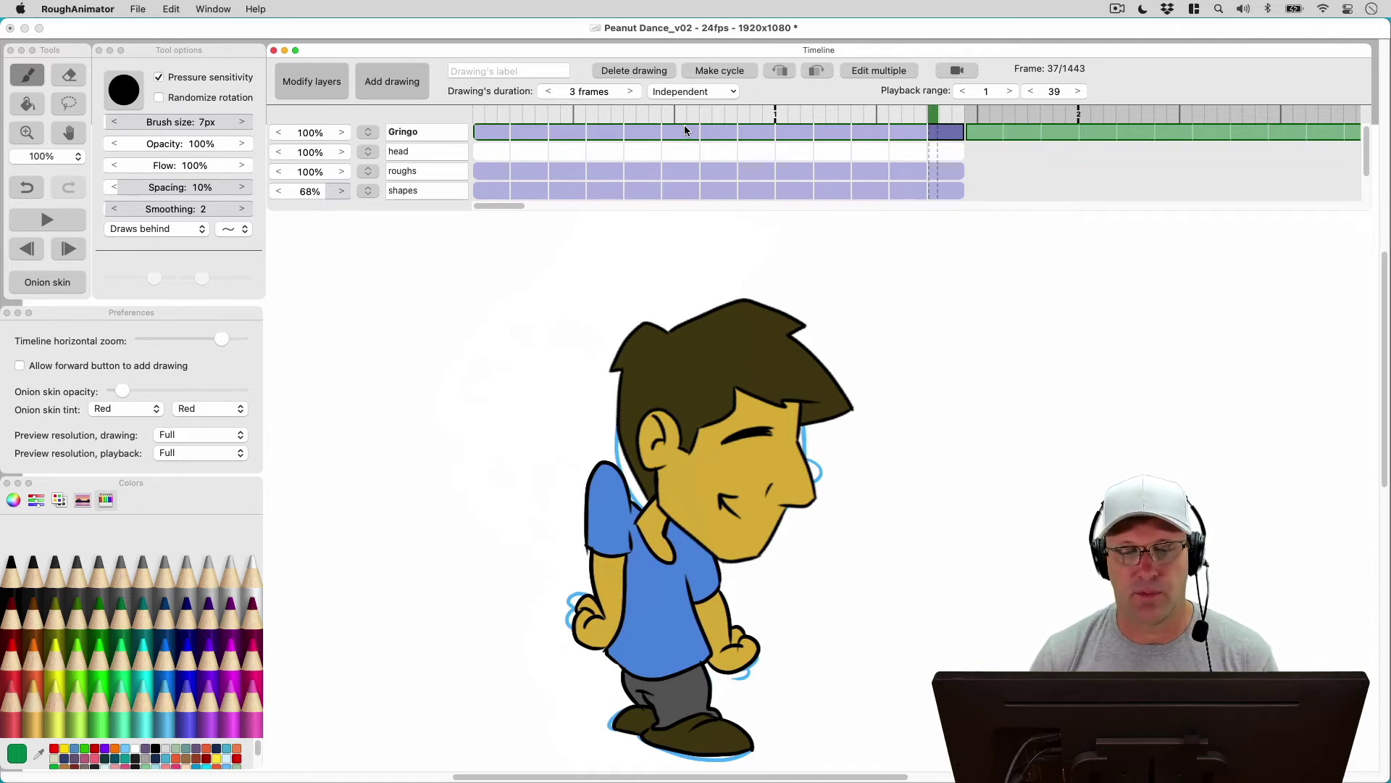
pyautogui.click(537, 143)
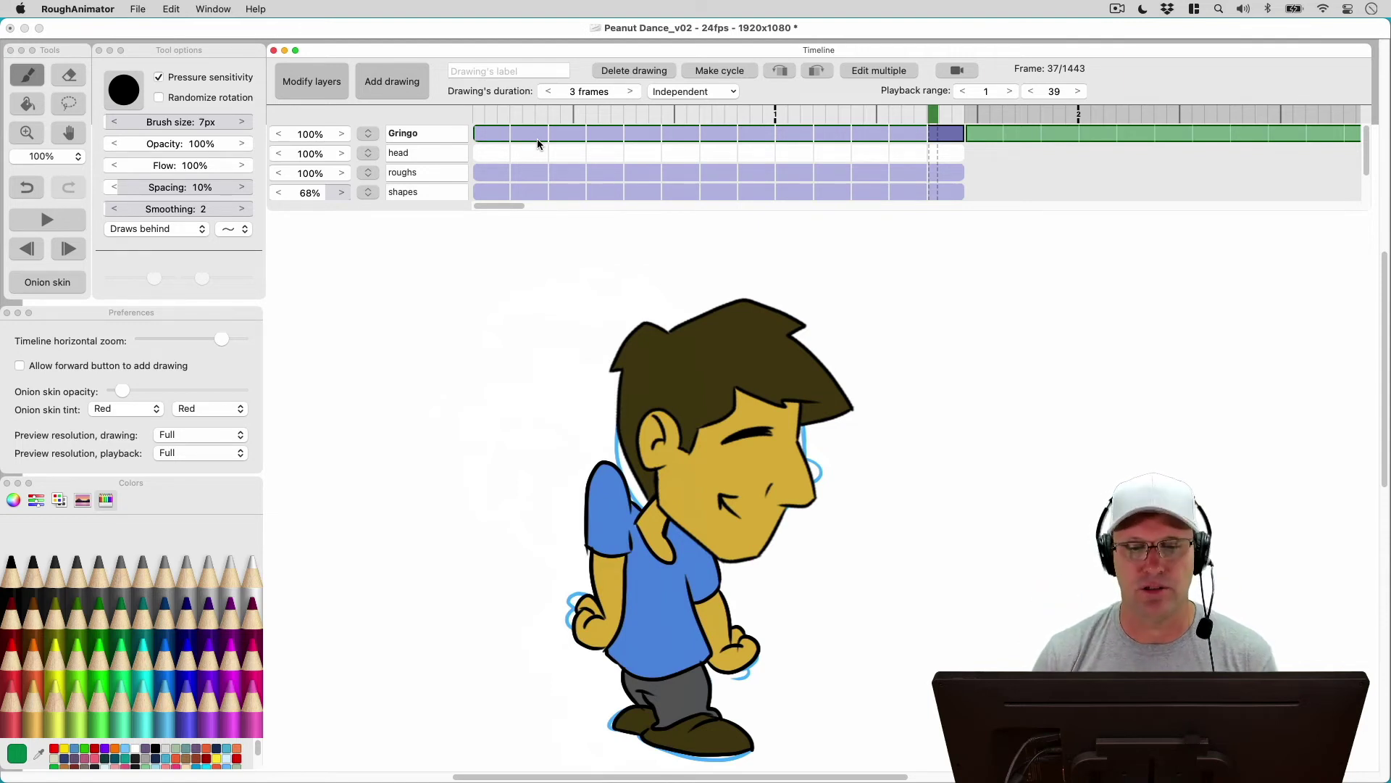
pyautogui.click(492, 153)
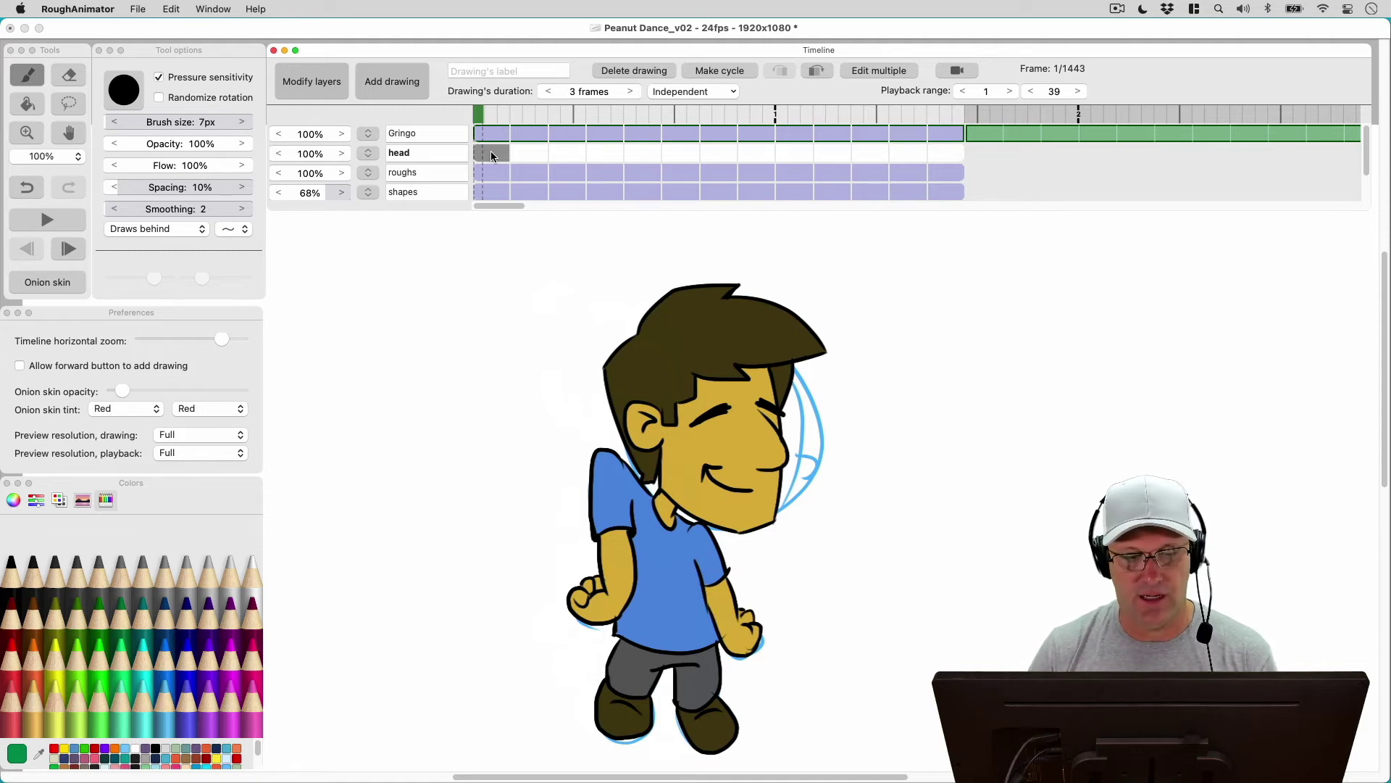
# Set Gringo and shapes opacity to 0% and check the roughs layer at frame 22.
pyautogui.click(423, 154)
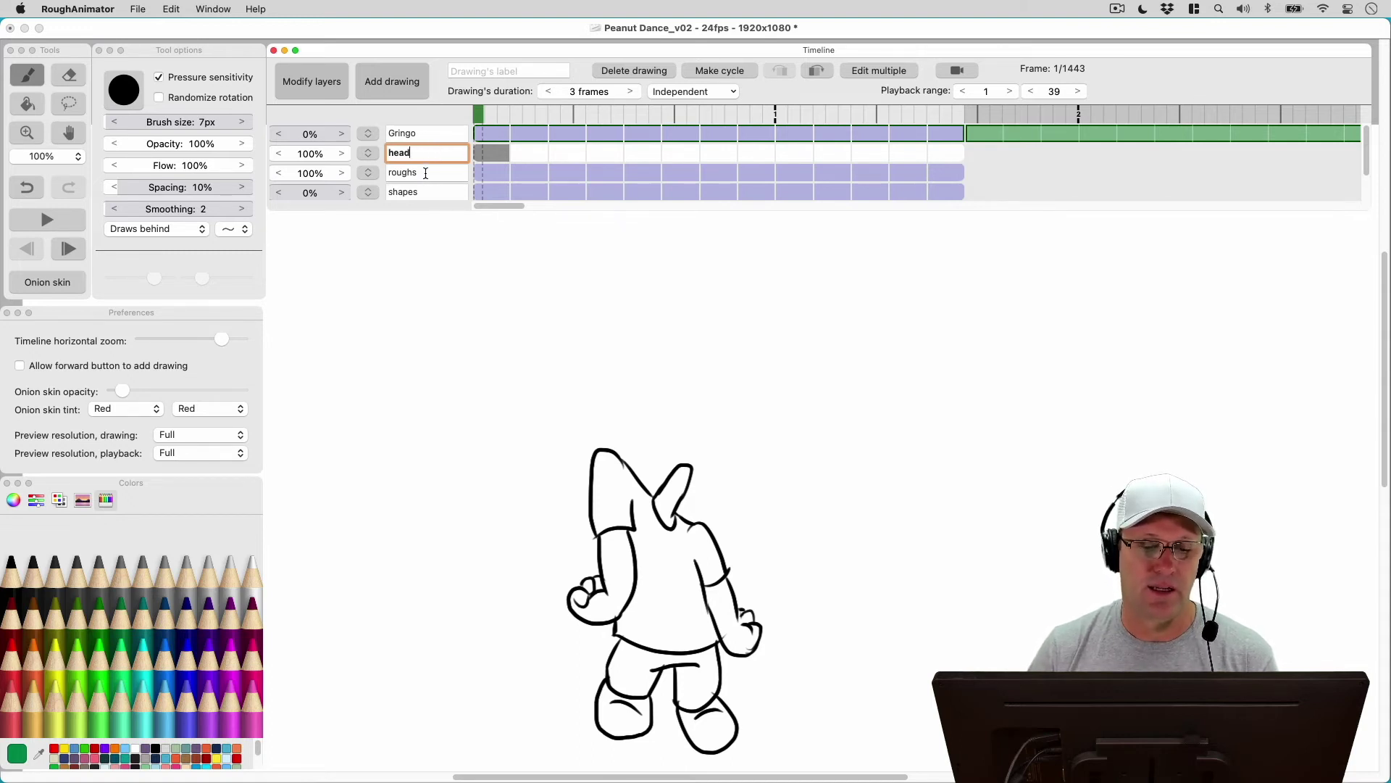
pyautogui.click(426, 174)
pyautogui.click(489, 173)
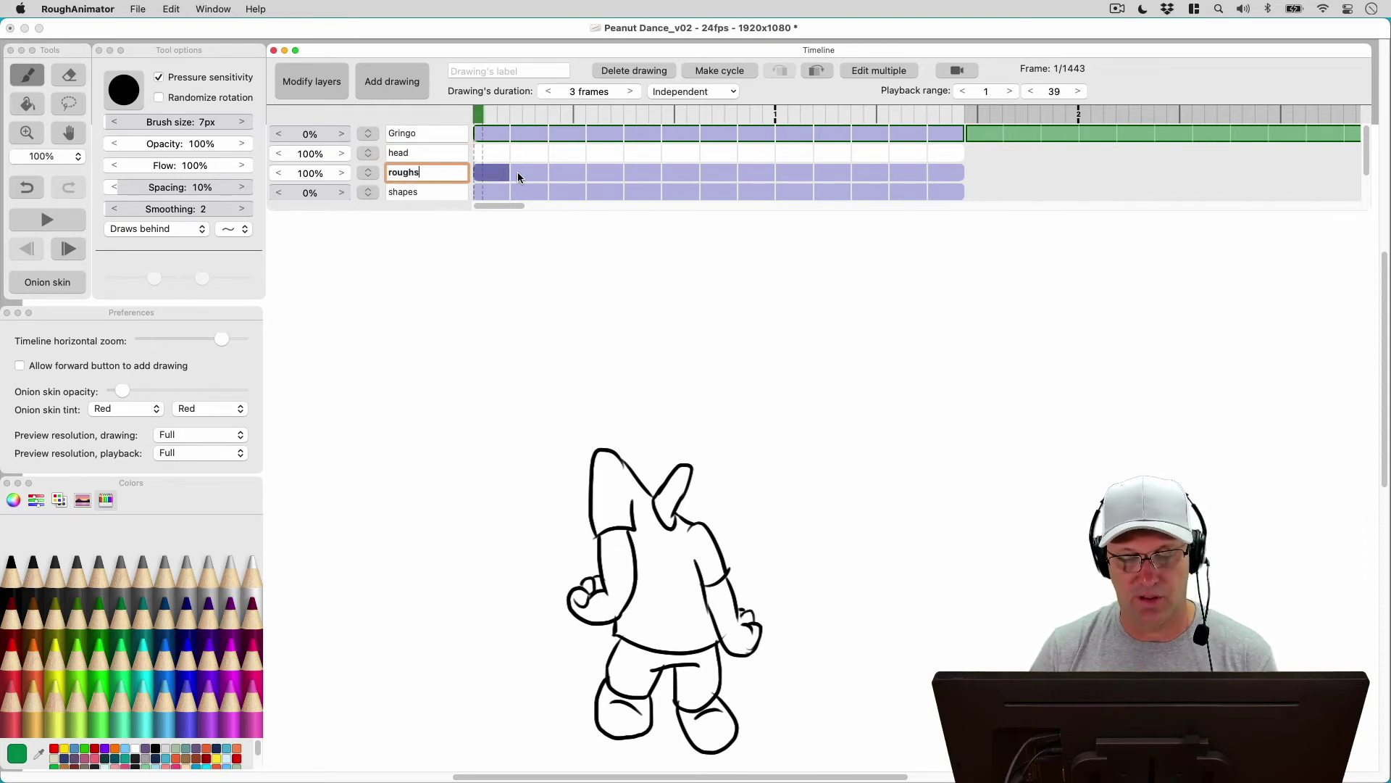
pyautogui.press('space')
# Return to frame 1 and bring the Gringo layer back to 100% opacity.
pyautogui.click(493, 138)
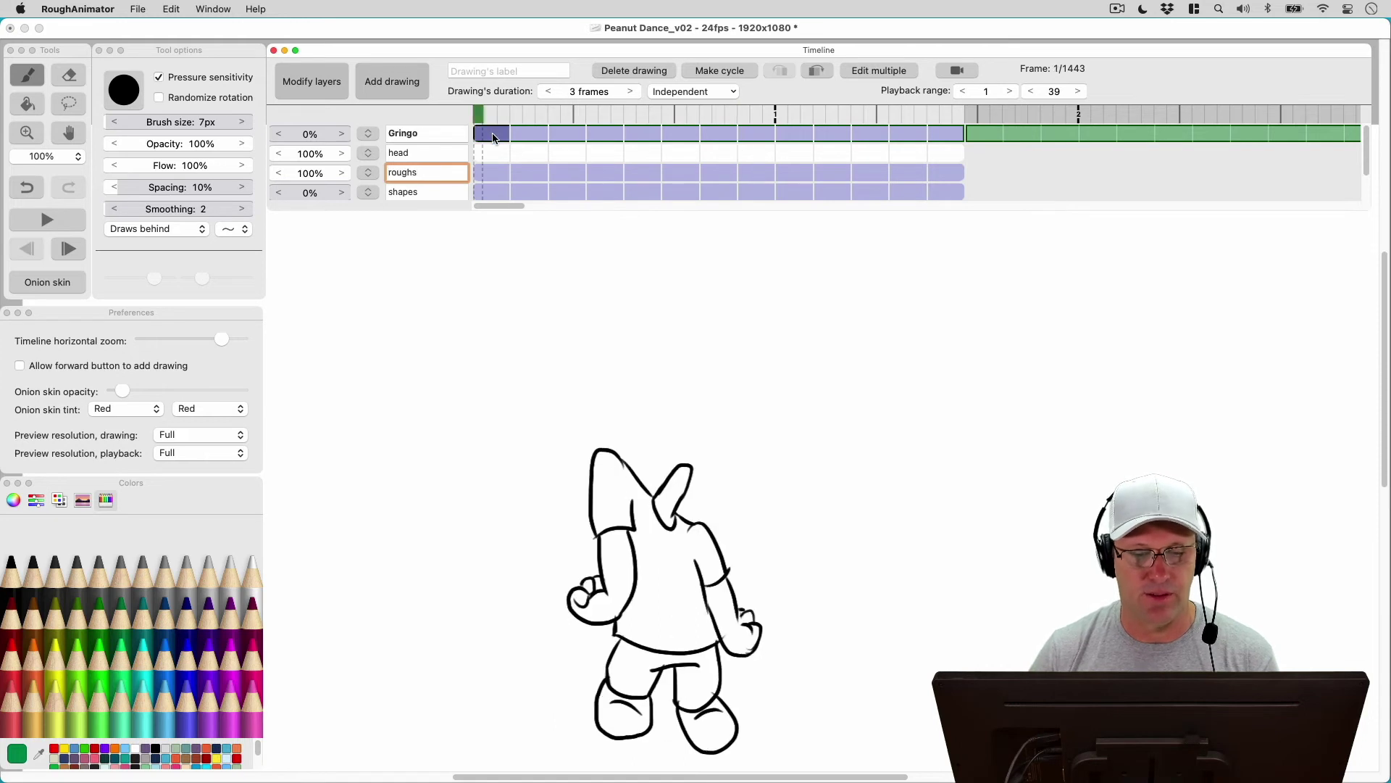
pyautogui.moveTo(297, 135); pyautogui.dragTo(428, 141)
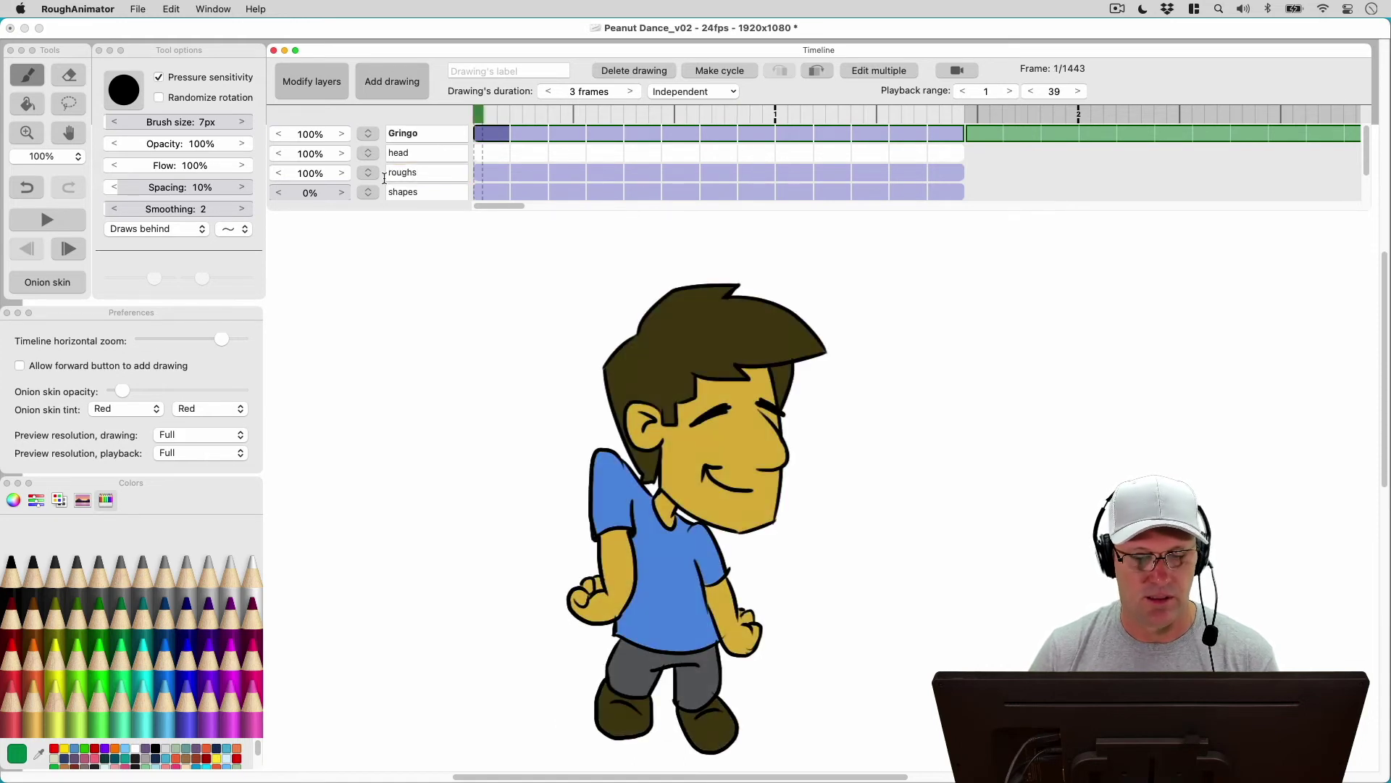
pyautogui.click(606, 272)
pyautogui.click(559, 135)
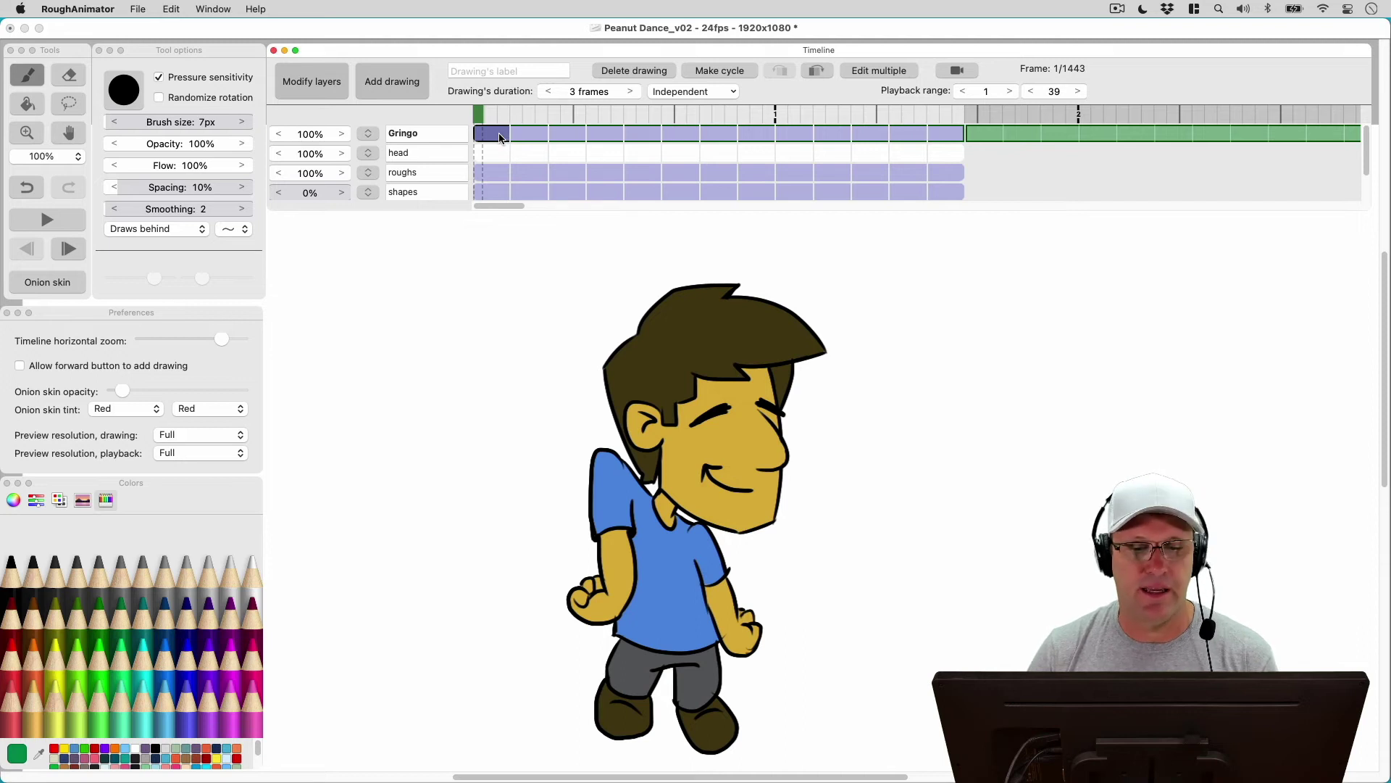
# Step forward two Gringo drawings from frame 1, then jump to the last drawing at frame 37.
pyautogui.press('Right')
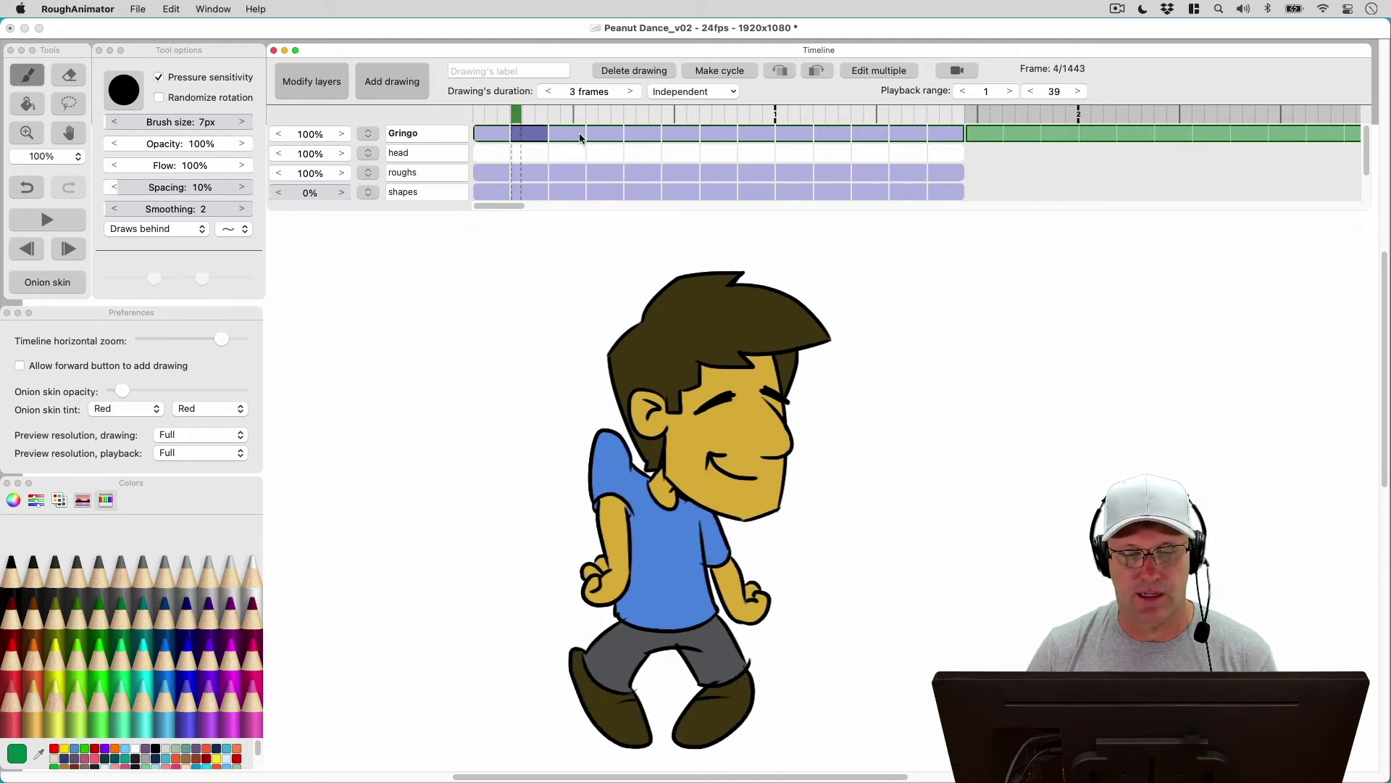
pyautogui.press('Right')
pyautogui.press('Right')
pyautogui.press('Right')
pyautogui.press('Right')
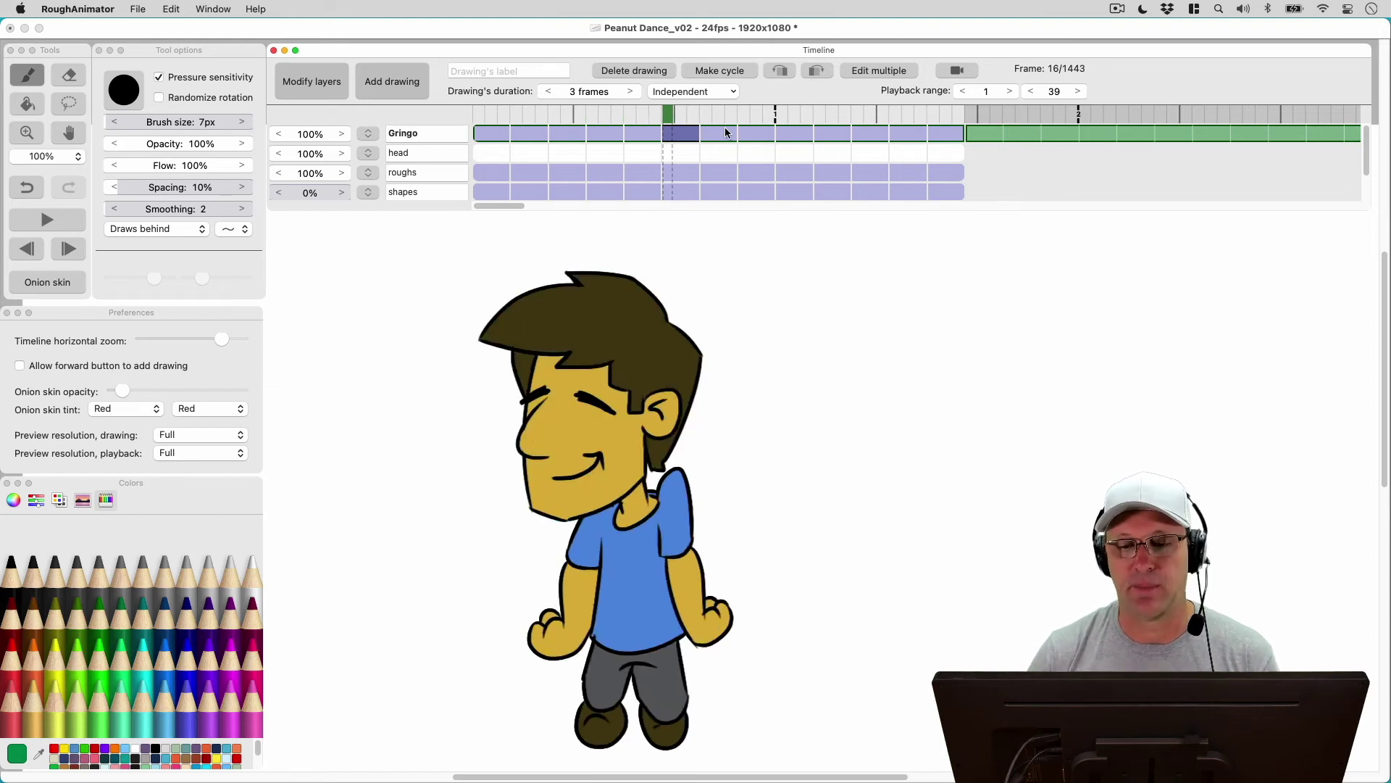
pyautogui.click(952, 135)
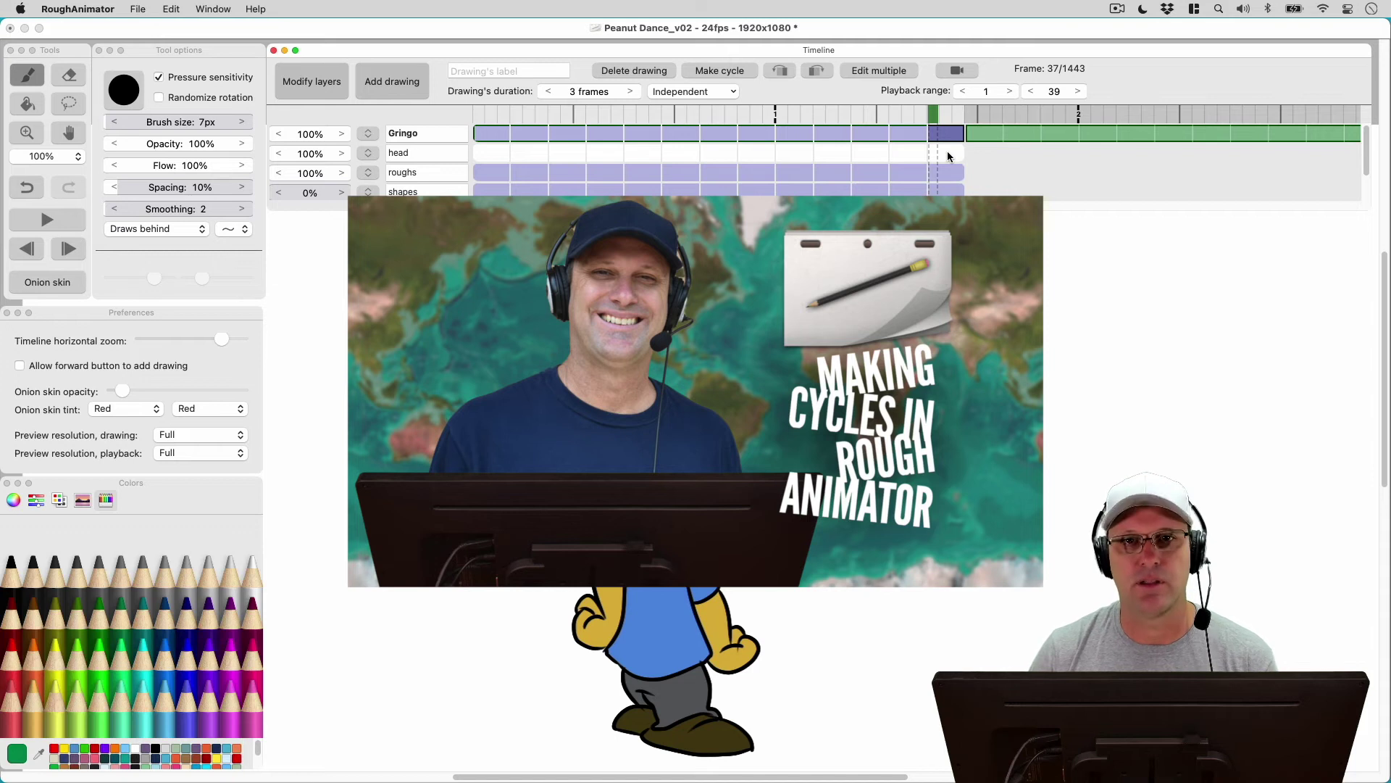
pyautogui.click(947, 154)
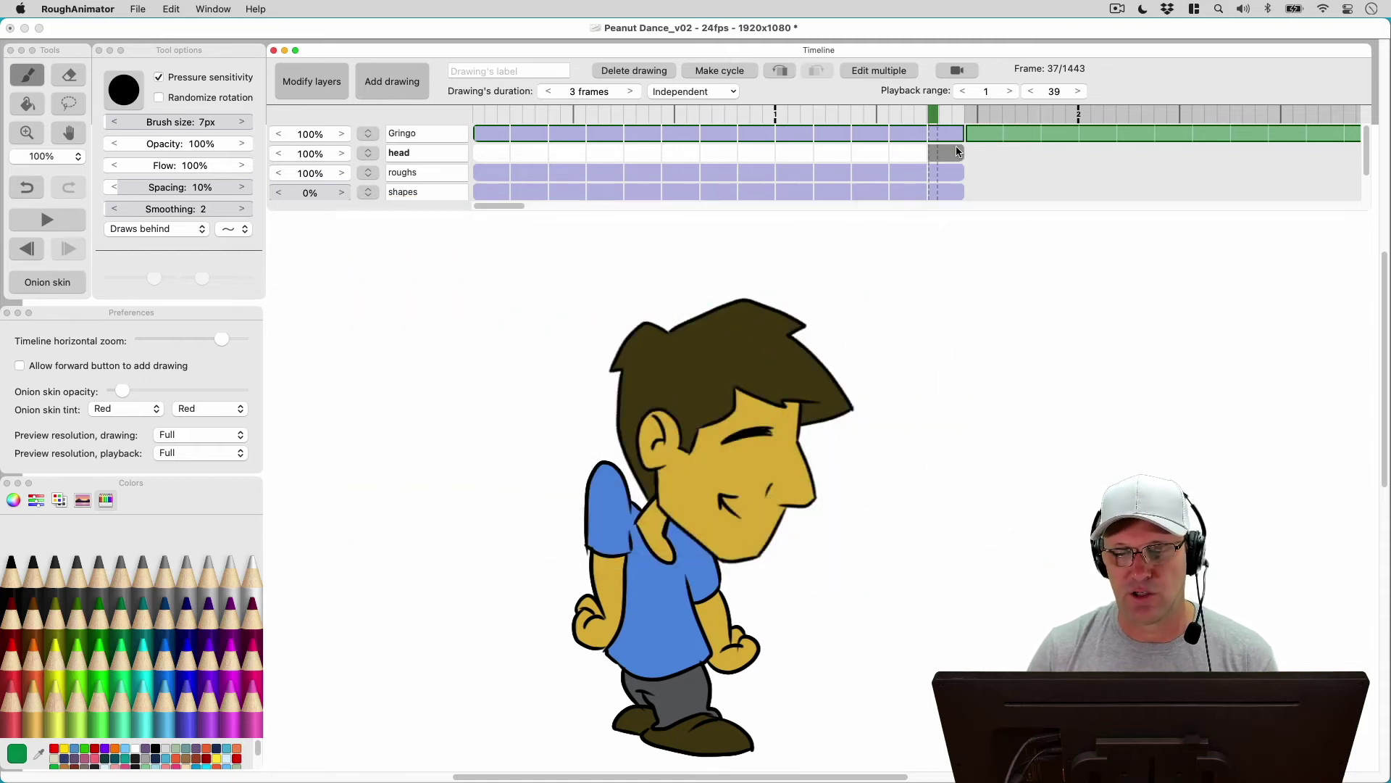
pyautogui.click(401, 81)
pyautogui.click(397, 99)
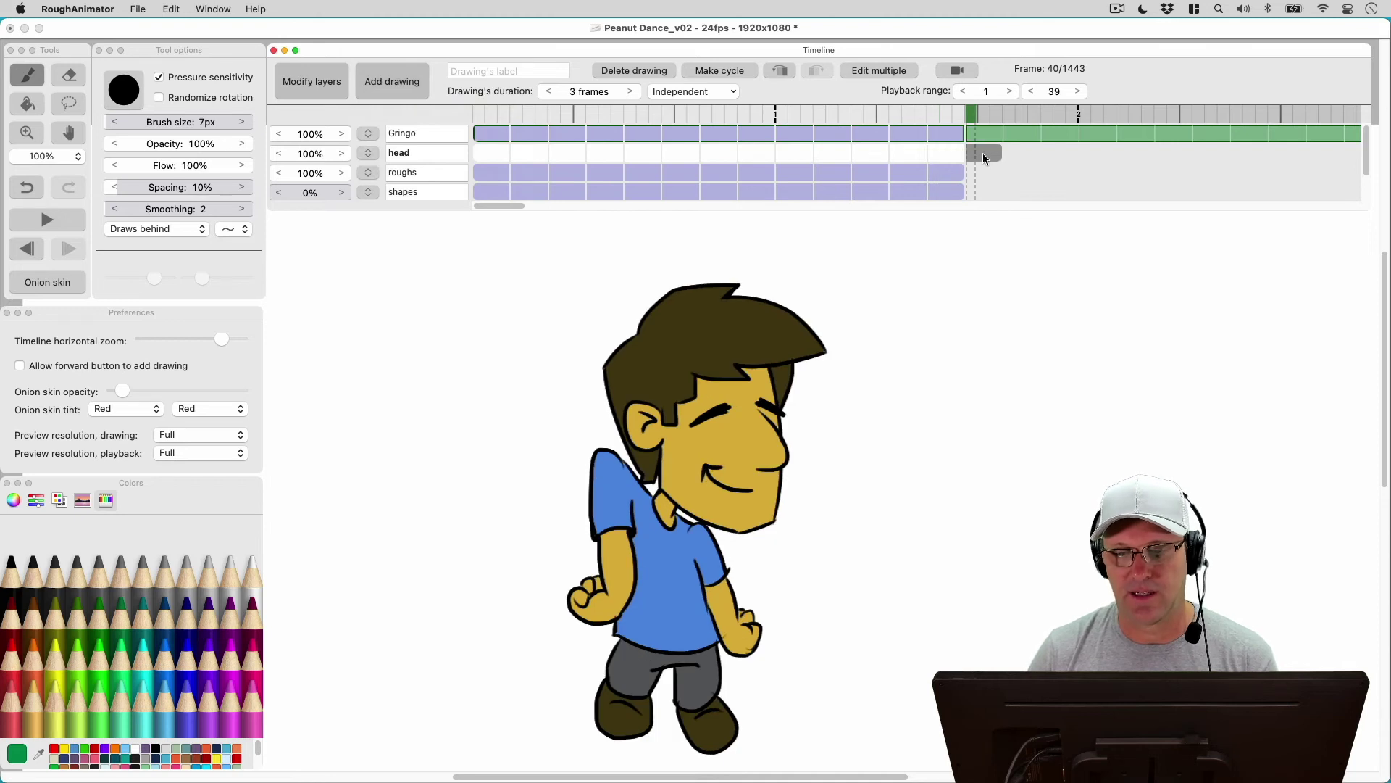
pyautogui.click(724, 70)
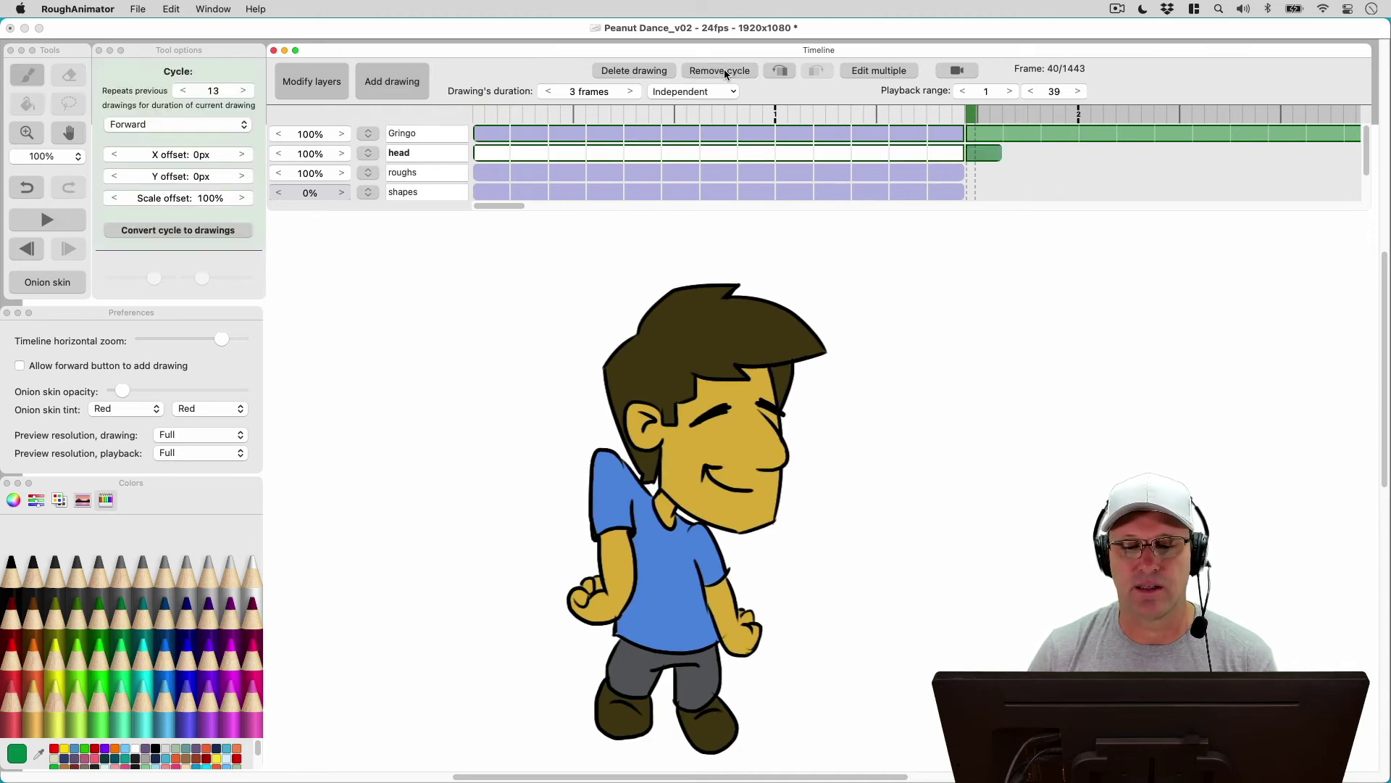
pyautogui.click(630, 92)
pyautogui.click(630, 92)
pyautogui.click(630, 91)
pyautogui.click(630, 91)
pyautogui.click(629, 91)
pyautogui.click(630, 92)
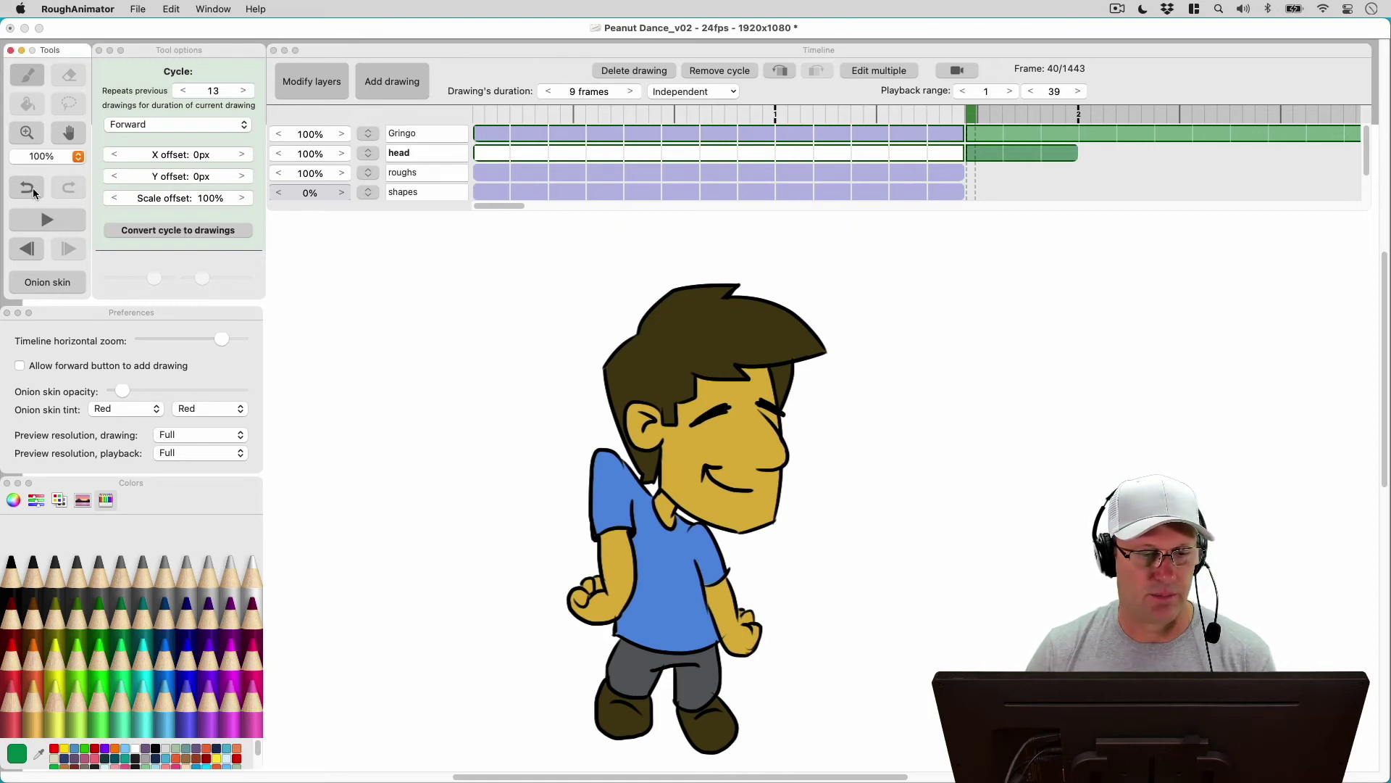
pyautogui.click(28, 188)
pyautogui.click(29, 191)
# Zoom the timeline out to all frames and select the Gringo cycle, which repeats 13 drawings for 1404 frames.
pyautogui.click(27, 188)
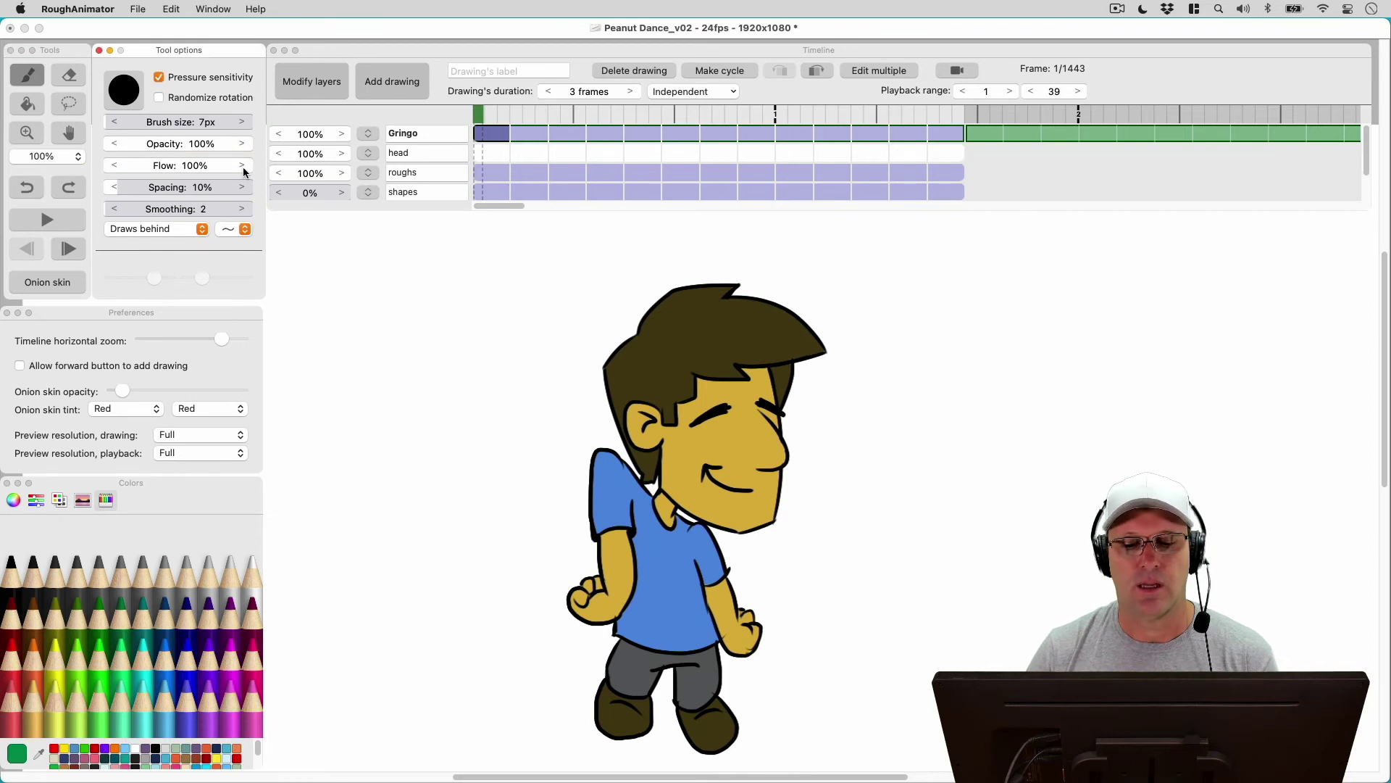
pyautogui.click(197, 335)
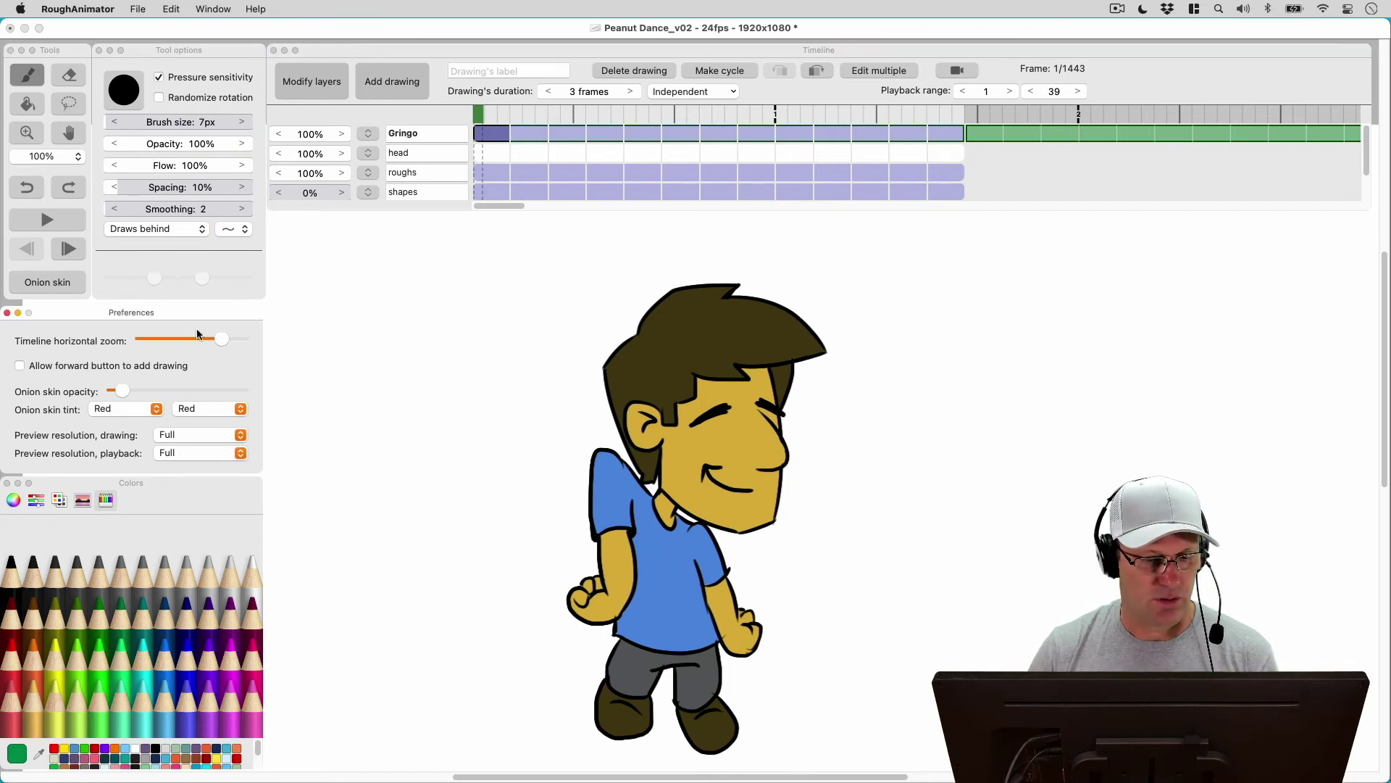
pyautogui.moveTo(213, 340); pyautogui.dragTo(166, 345)
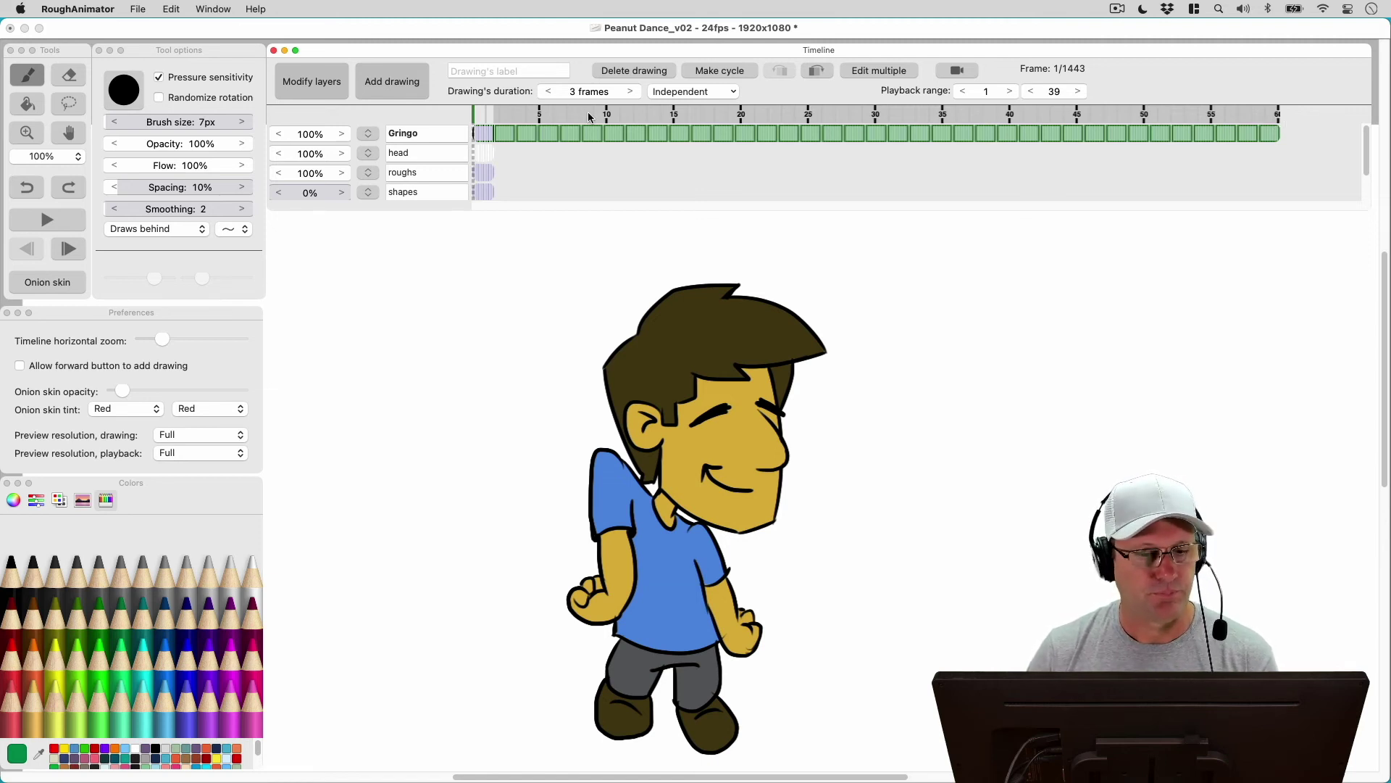
pyautogui.click(719, 70)
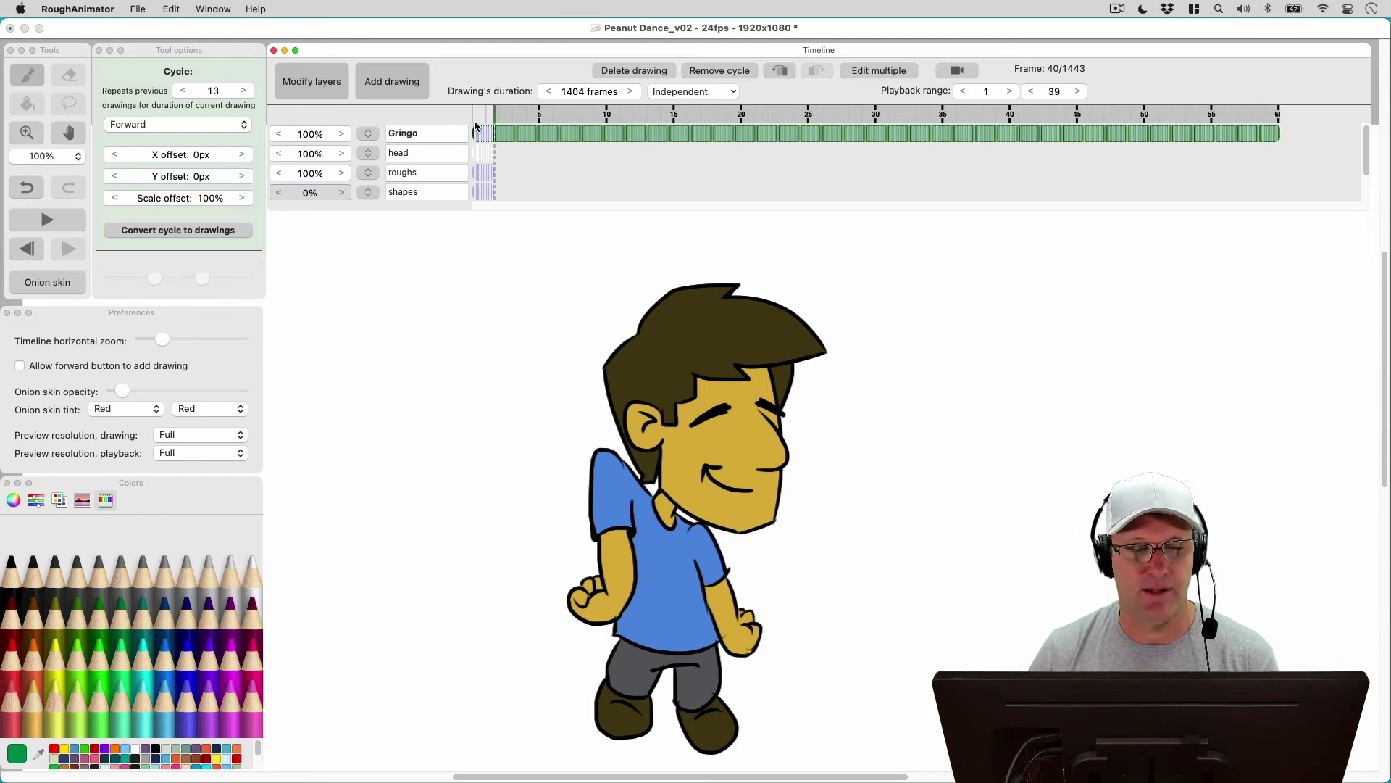
pyautogui.click(121, 32)
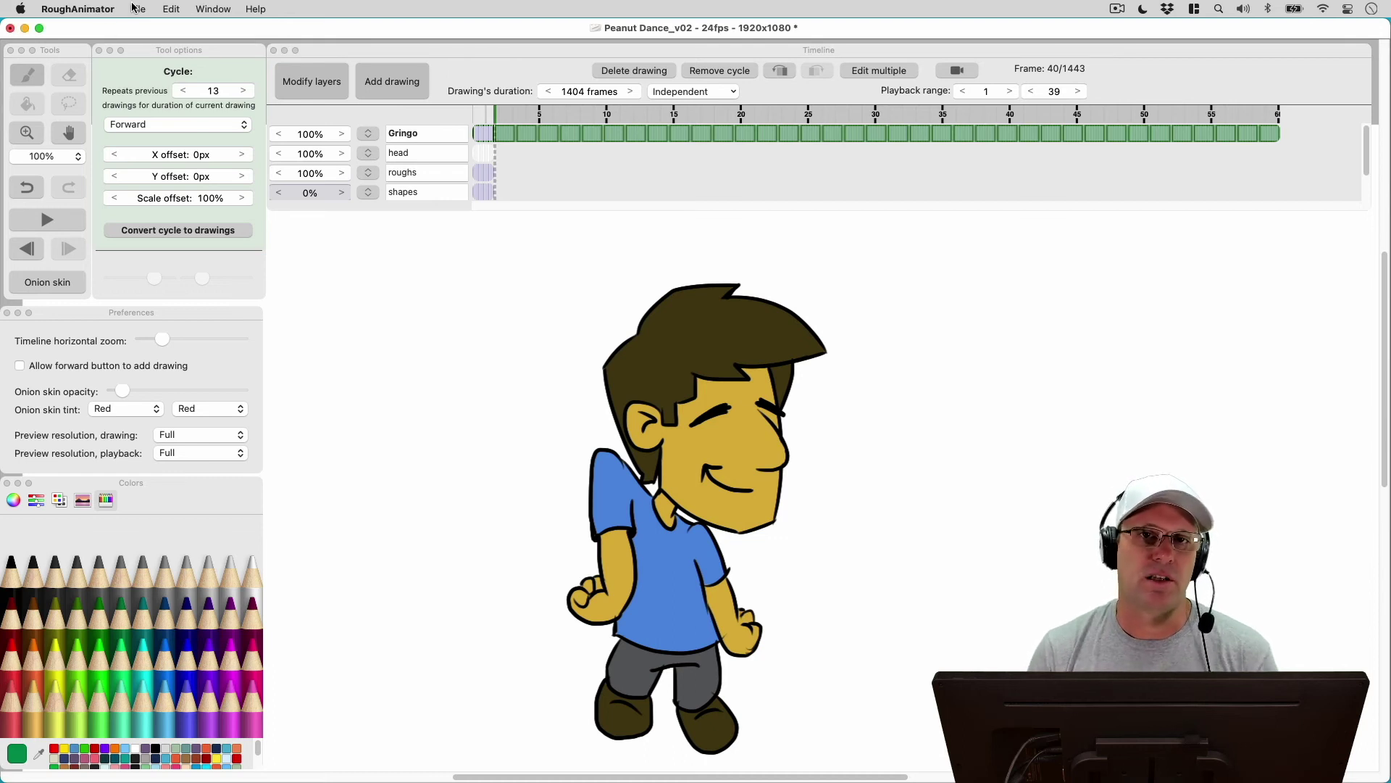
# Set the green Background layer's opacity to 100.
pyautogui.click(376, 174)
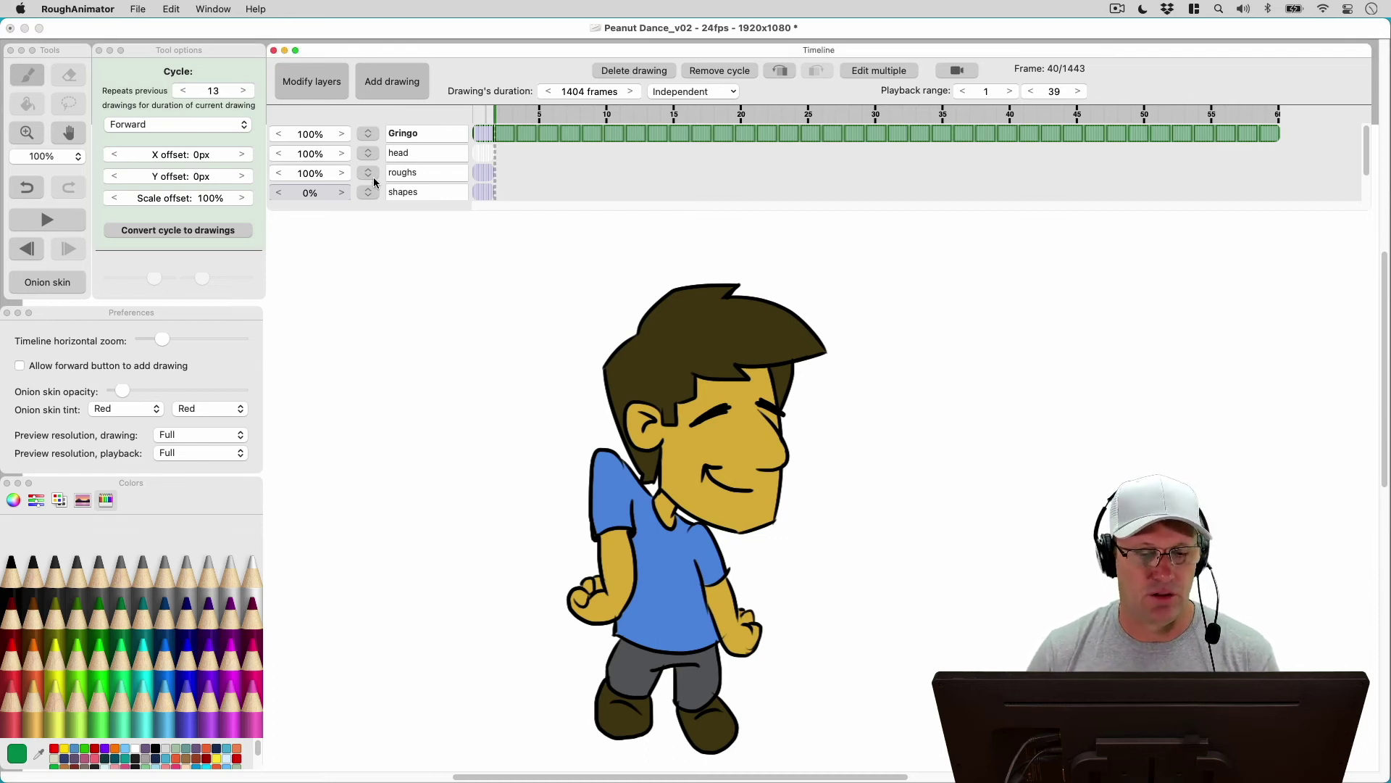
pyautogui.scroll(-3, 376, 174)
pyautogui.click(384, 191)
pyautogui.write('100')
pyautogui.press('Return')
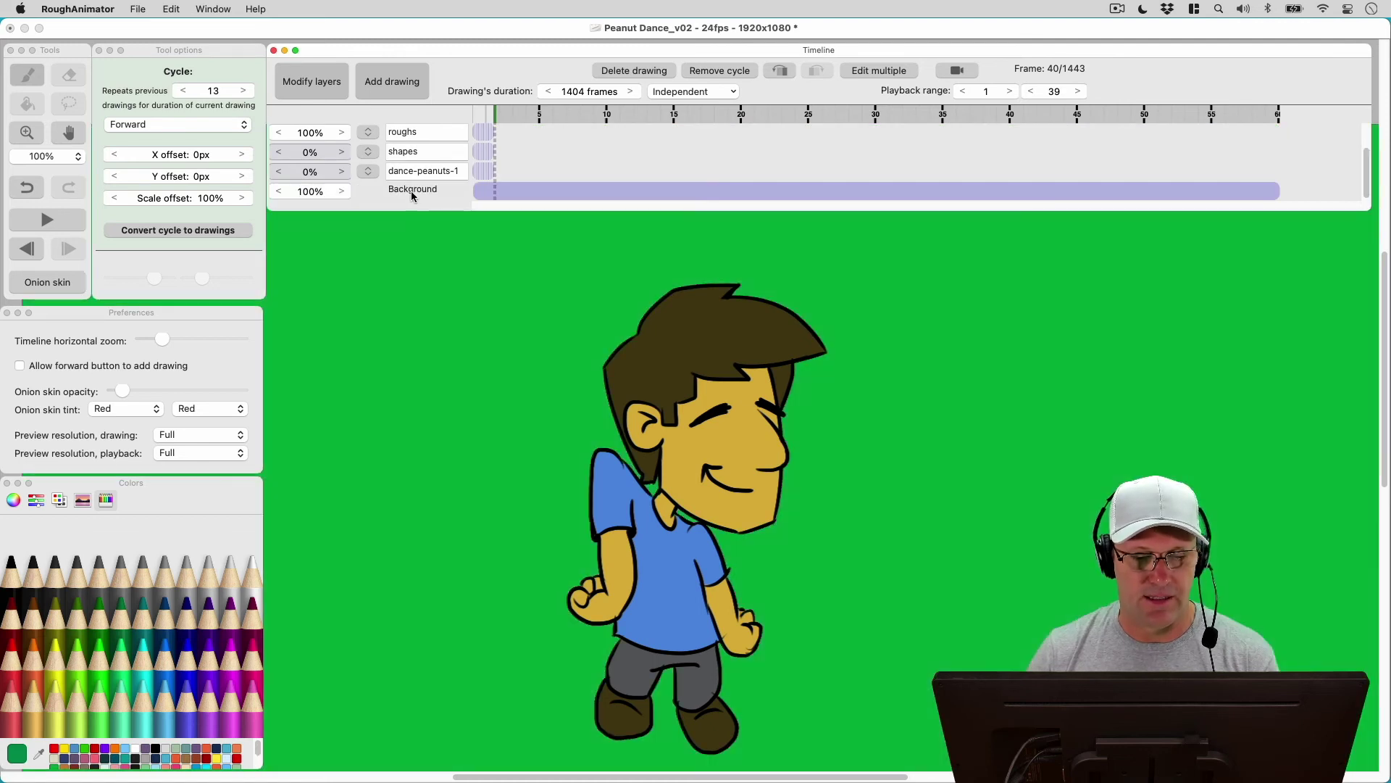
pyautogui.click(480, 321)
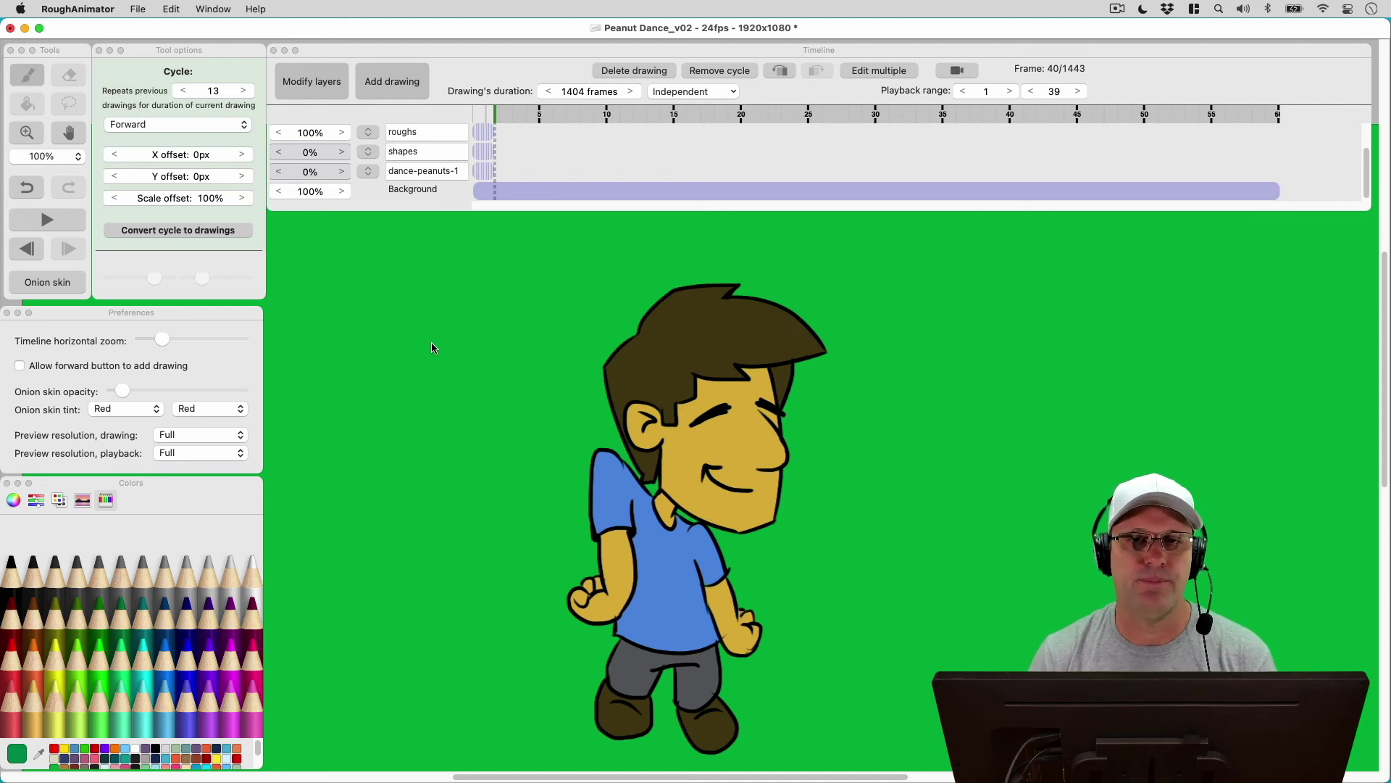
# Open the About RoughAnimator window from the application menu.
pyautogui.click(680, 137)
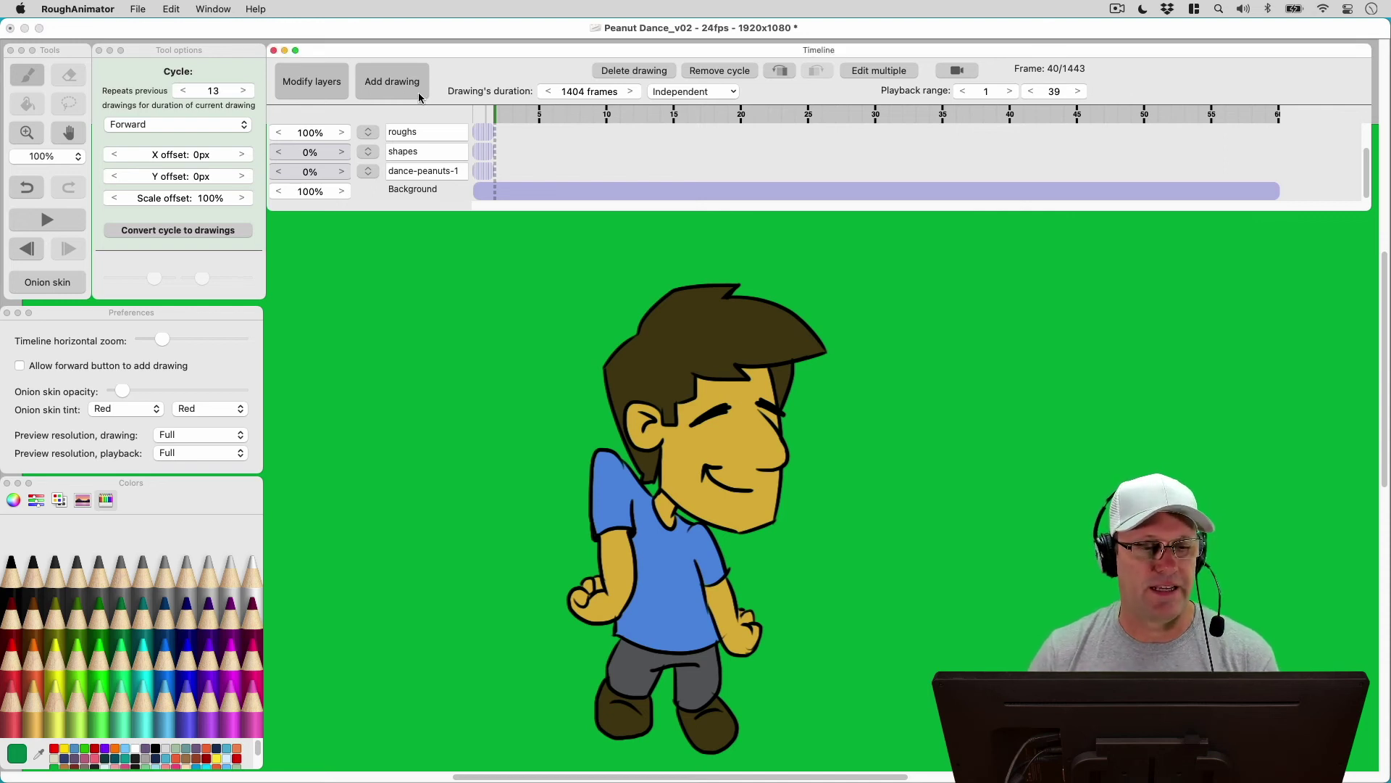
pyautogui.click(98, 9)
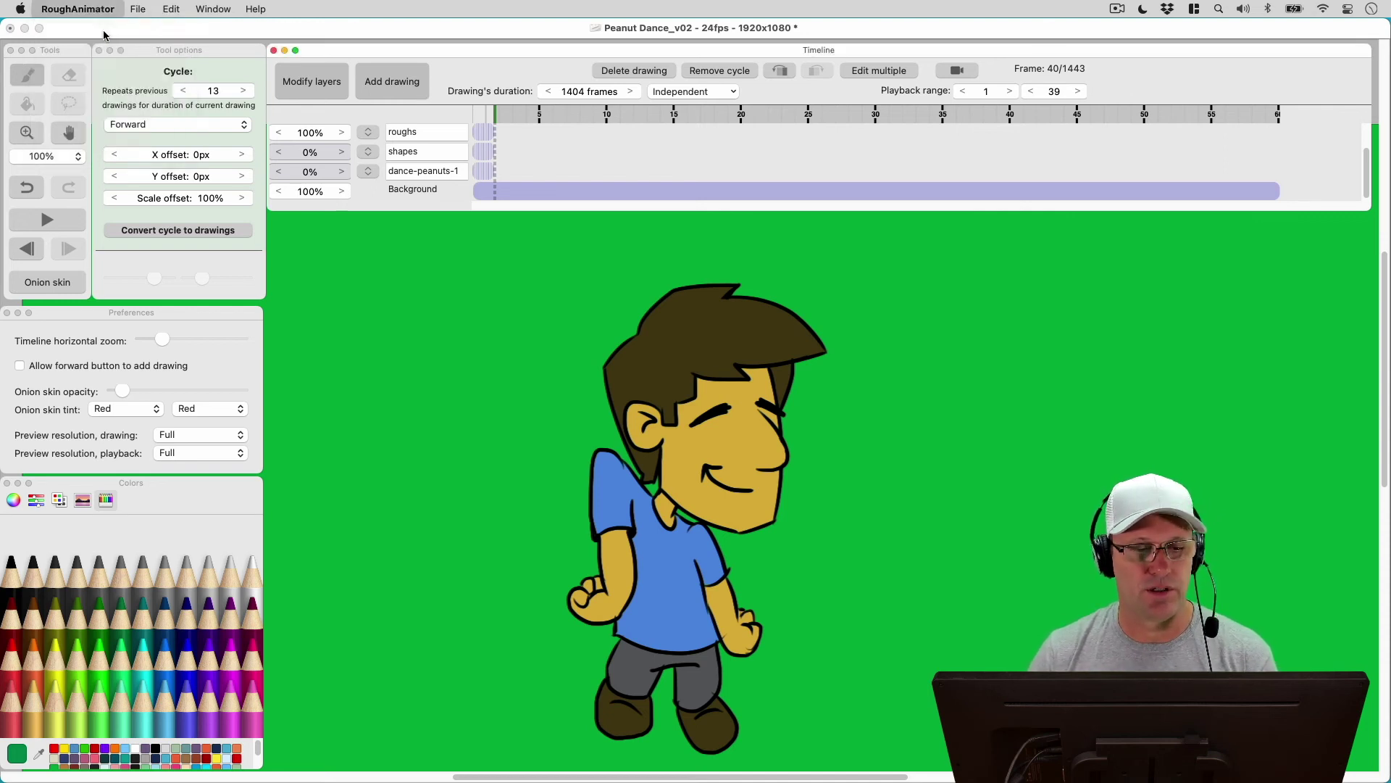
pyautogui.click(104, 34)
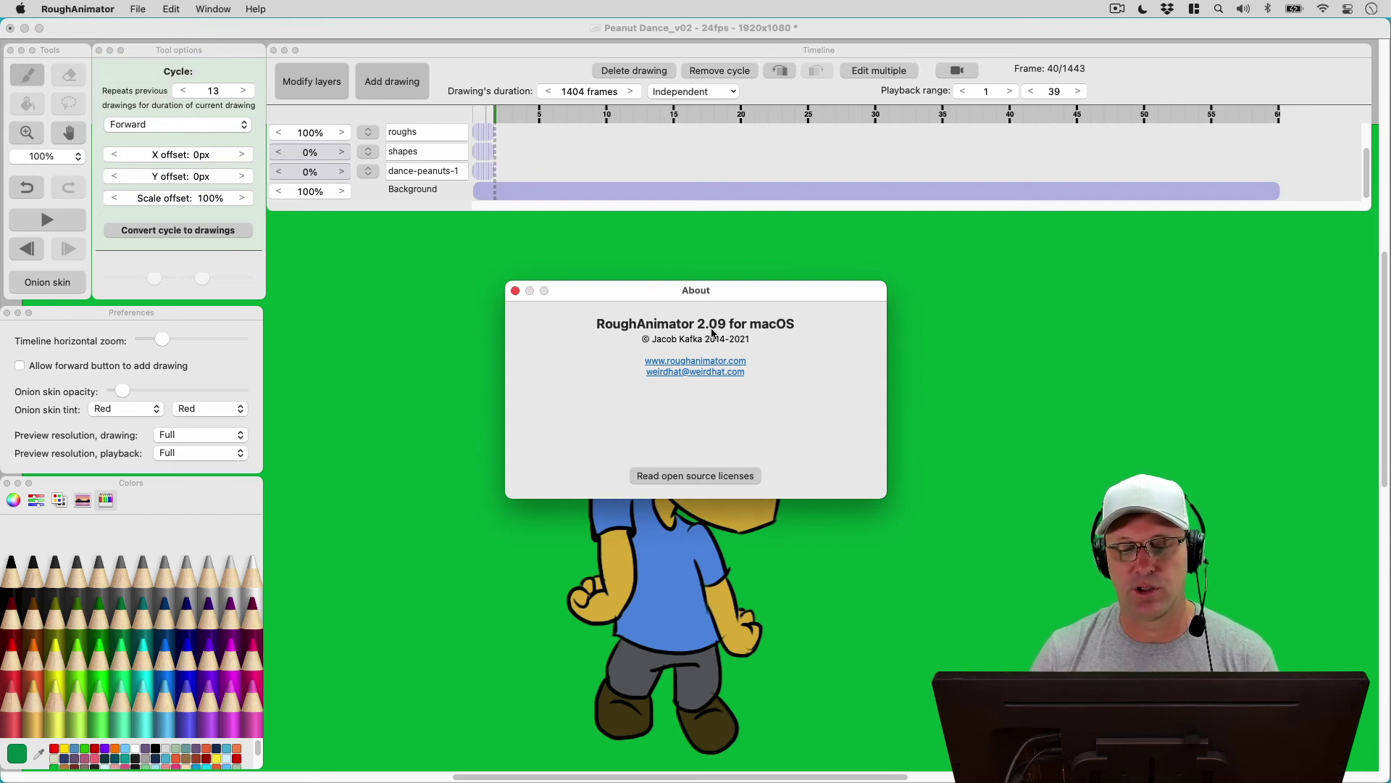
# Close the About window and check for RoughAnimator updates from the Help menu.
pyautogui.click(515, 291)
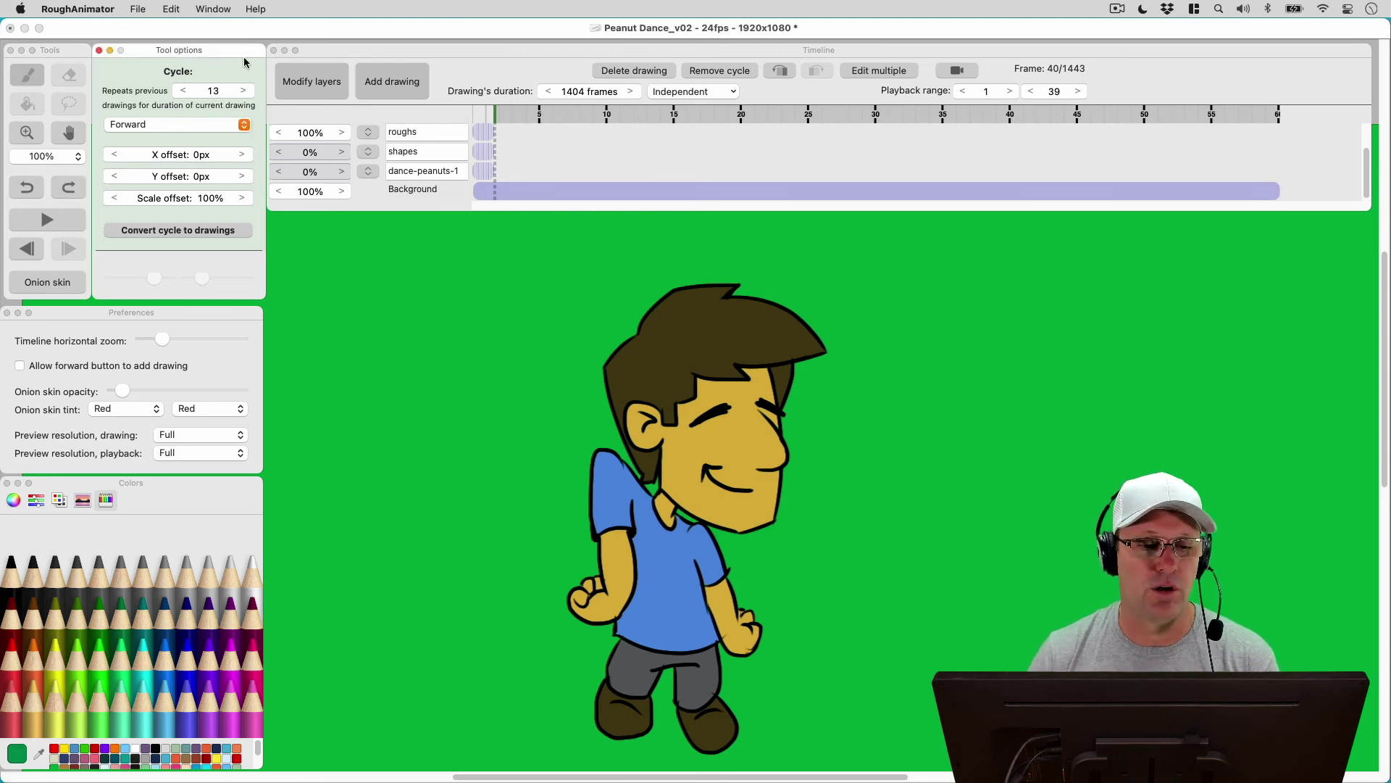
pyautogui.click(255, 9)
pyautogui.click(263, 67)
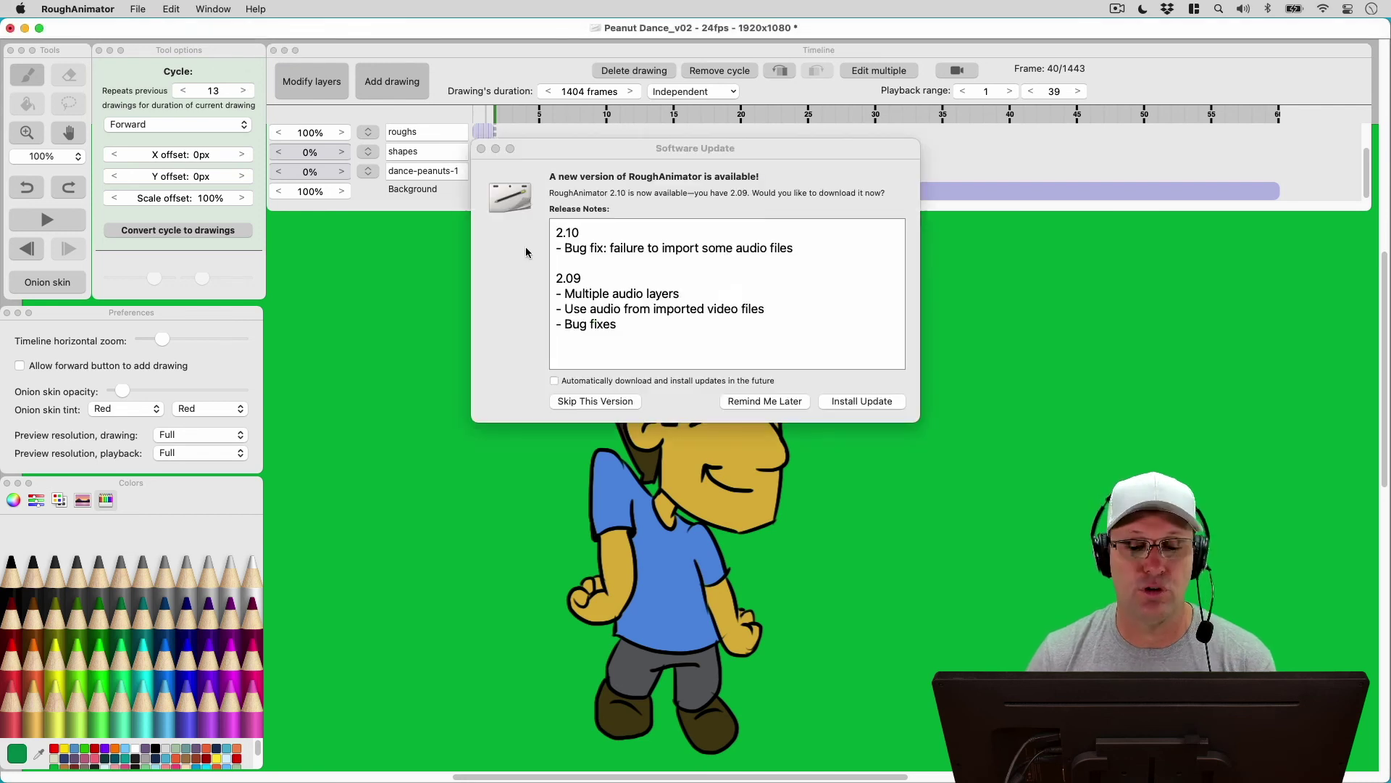